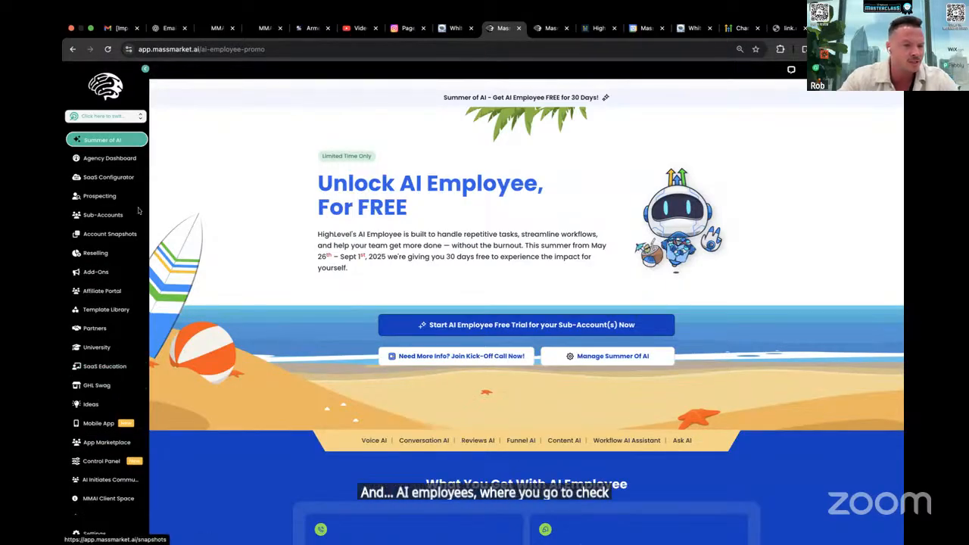
Open the AI Employee offer settings from the agency's settings
{"action": "left_click", "coordinate": [113, 535]}
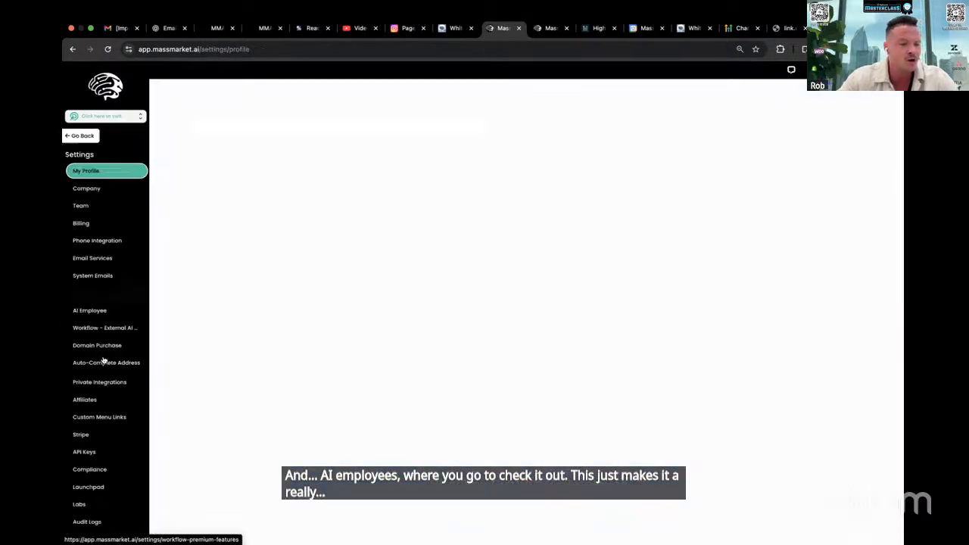
{"action": "left_click", "coordinate": [106, 310]}
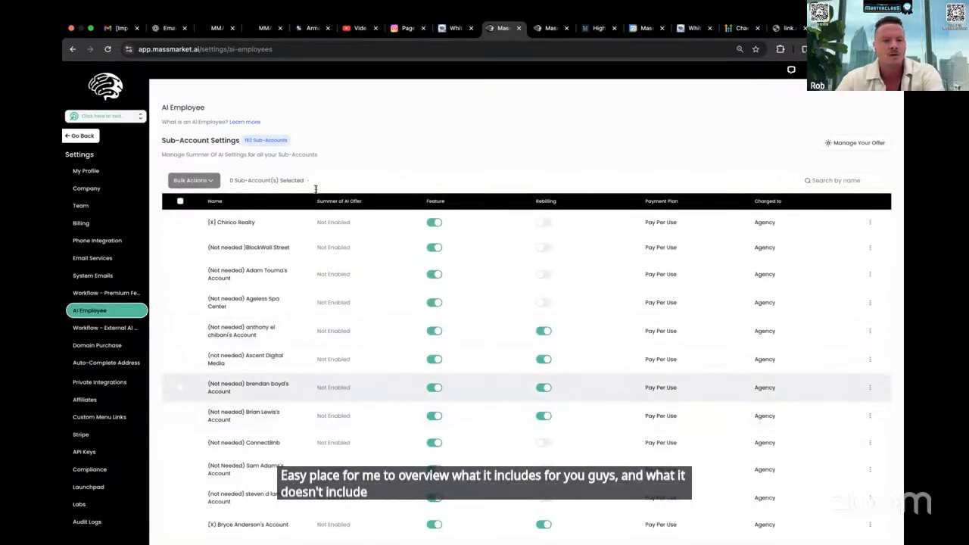
{"action": "left_click", "coordinate": [844, 142]}
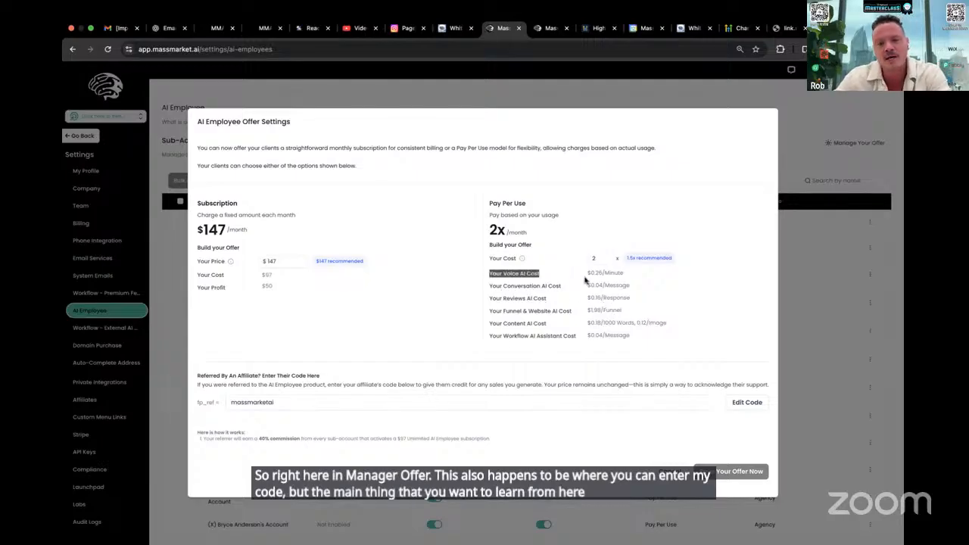
Examine the pay-per-use cost of each AI feature in the offer, from Voice AI to Workflow AI Assistant
{"action": "left_click_drag", "start_coordinate": [498, 270], "coordinate": [583, 294]}
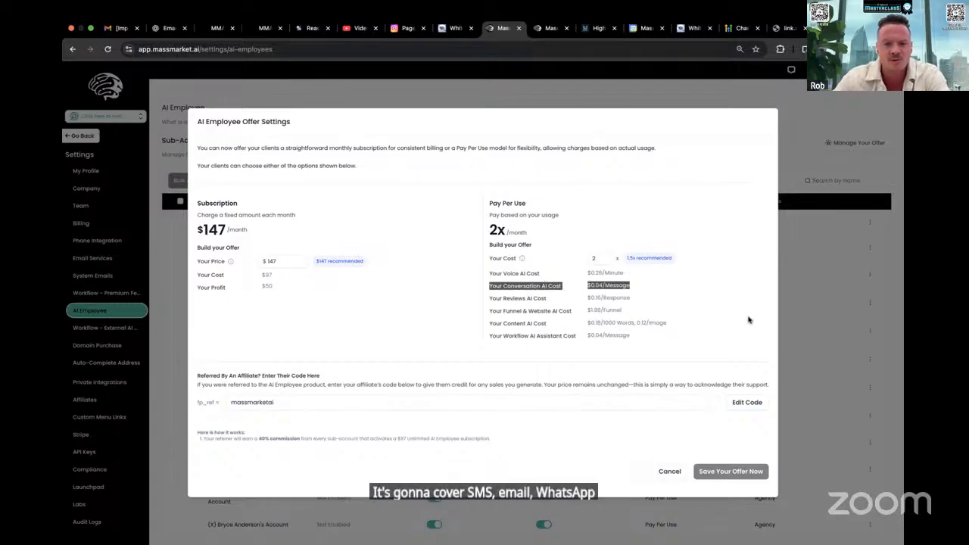
{"action": "left_click_drag", "start_coordinate": [492, 300], "coordinate": [567, 303]}
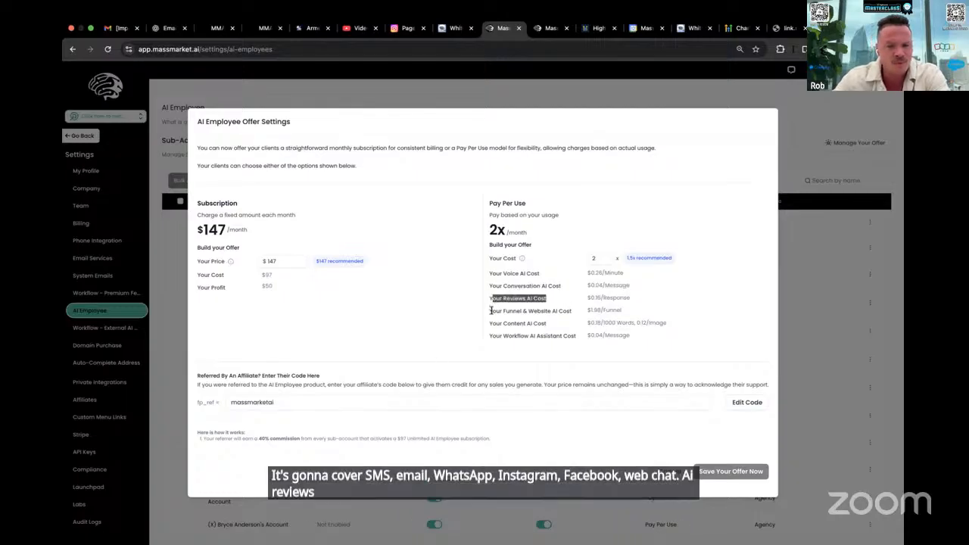
{"action": "left_click_drag", "start_coordinate": [490, 310], "coordinate": [473, 334]}
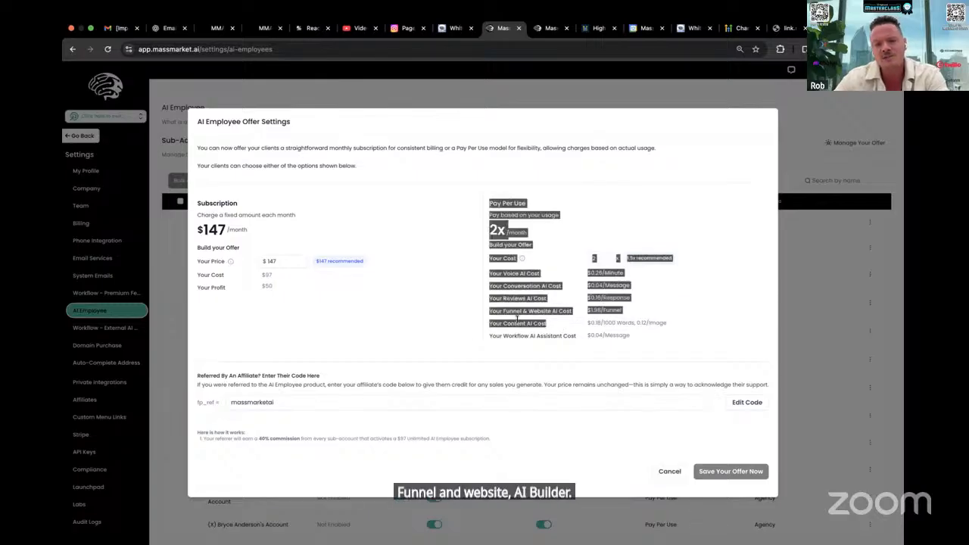
{"action": "left_click", "coordinate": [517, 320]}
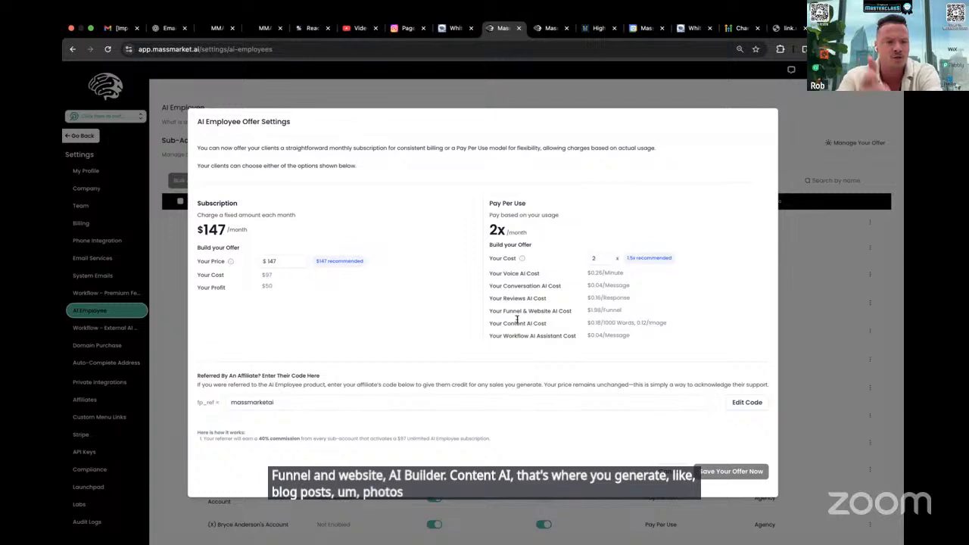
{"action": "left_click_drag", "start_coordinate": [491, 335], "coordinate": [582, 338]}
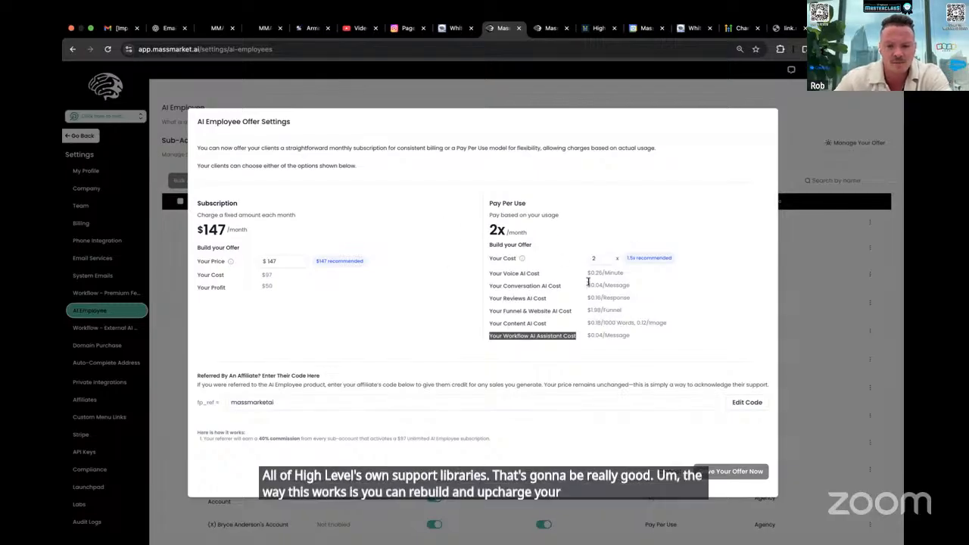
{"action": "left_click_drag", "start_coordinate": [493, 273], "coordinate": [633, 342]}
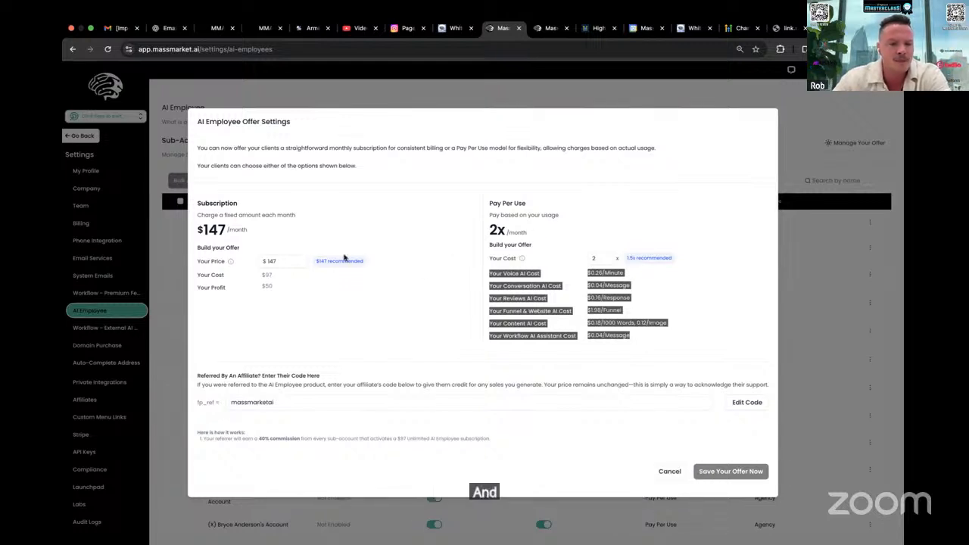
Review the subscription price against the Voice AI usage cost and close the offer settings without saving
{"action": "left_click", "coordinate": [294, 260]}
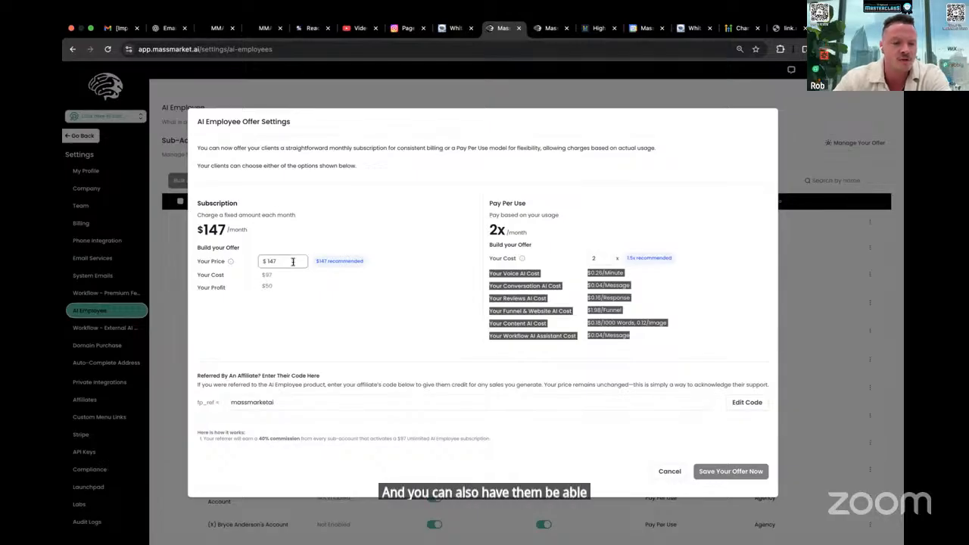
{"action": "key", "text": "BackSpace"}
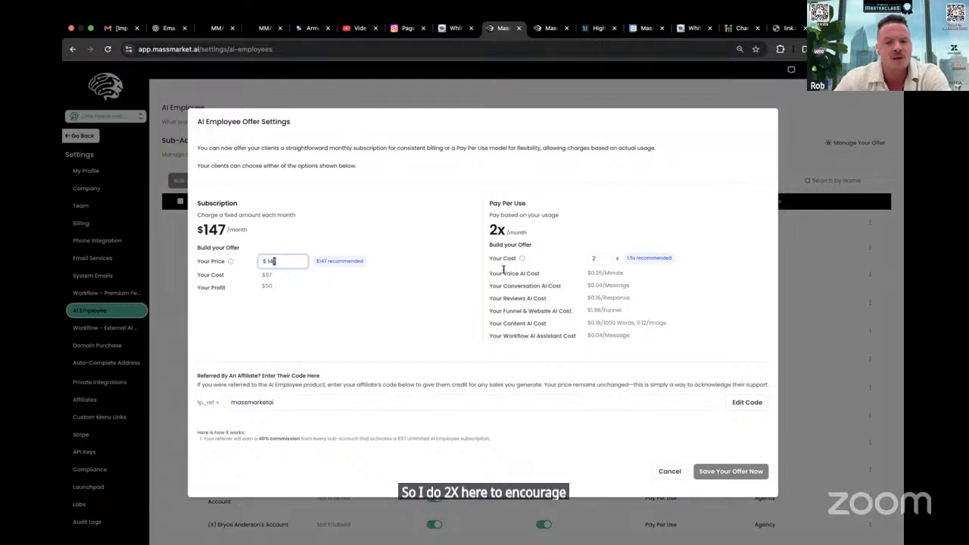
{"action": "left_click_drag", "start_coordinate": [492, 272], "coordinate": [564, 274]}
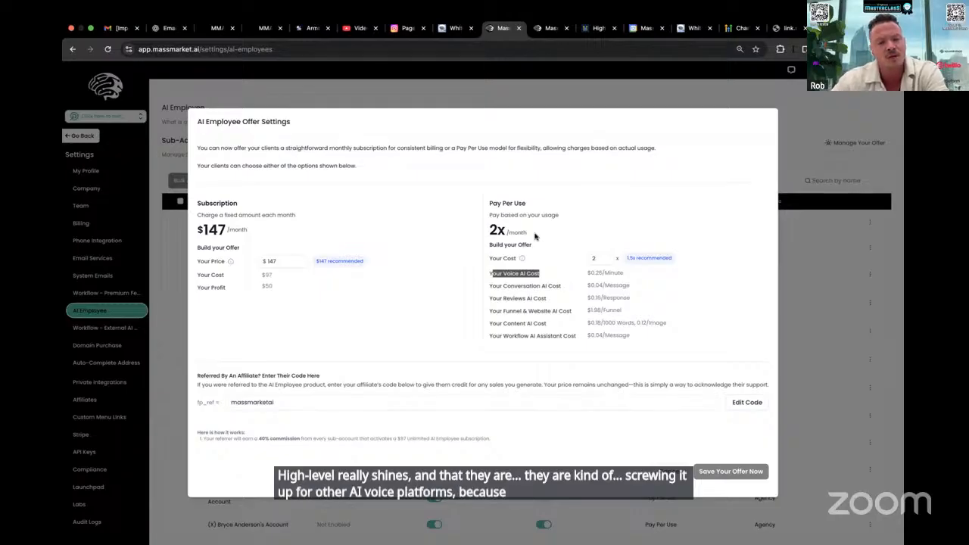
{"action": "left_click_drag", "start_coordinate": [404, 205], "coordinate": [571, 191]}
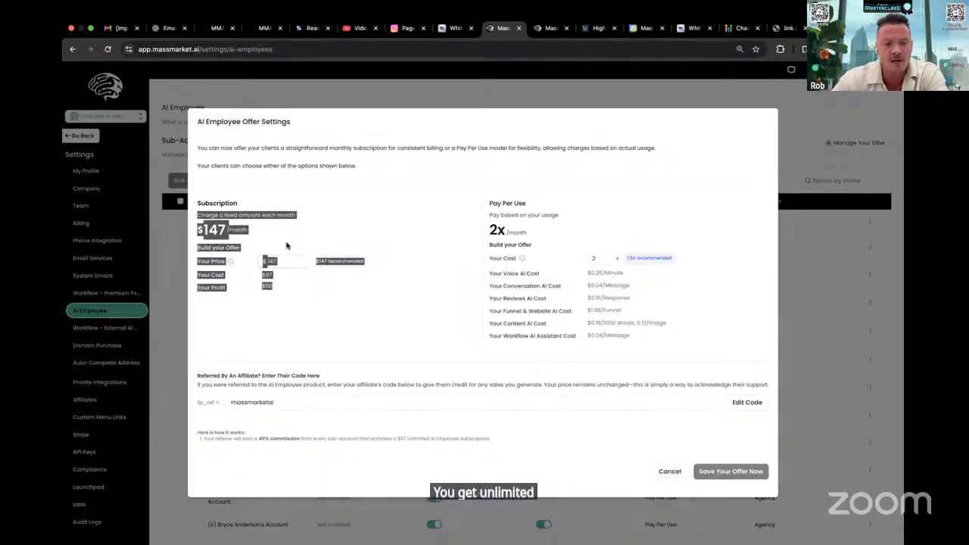
{"action": "left_click", "coordinate": [286, 245]}
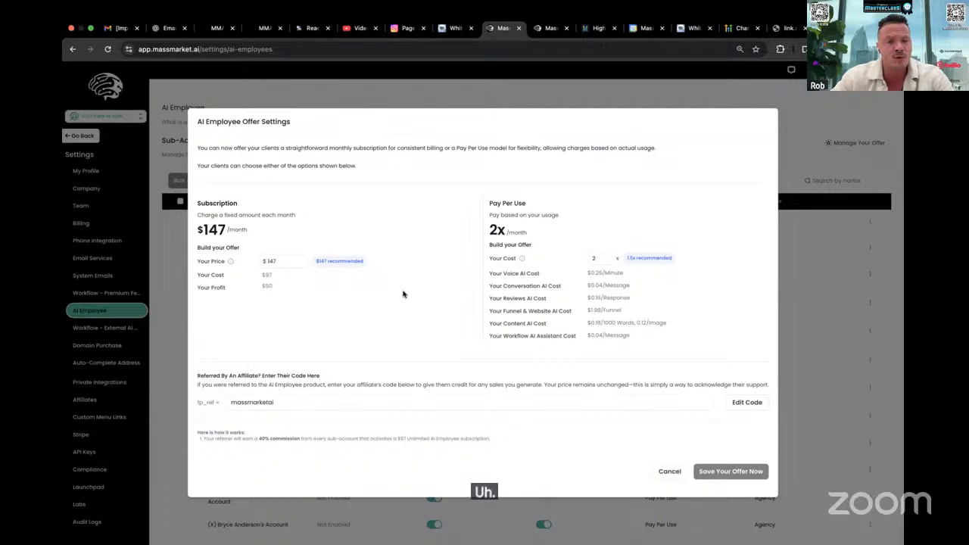
{"action": "left_click", "coordinate": [843, 237]}
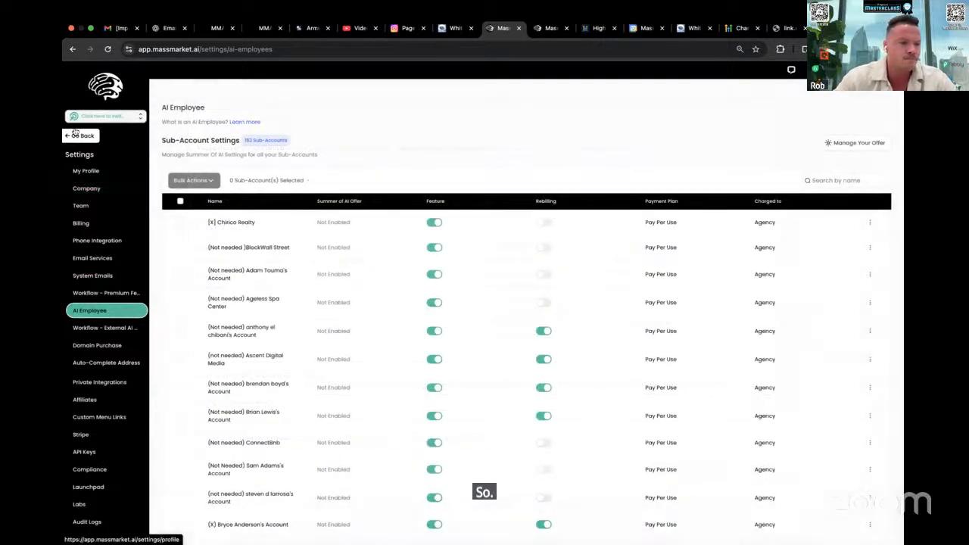
Leave the agency settings and switch to the Massmarket AI sub-account
{"action": "left_click", "coordinate": [79, 135]}
{"action": "left_click", "coordinate": [116, 119]}
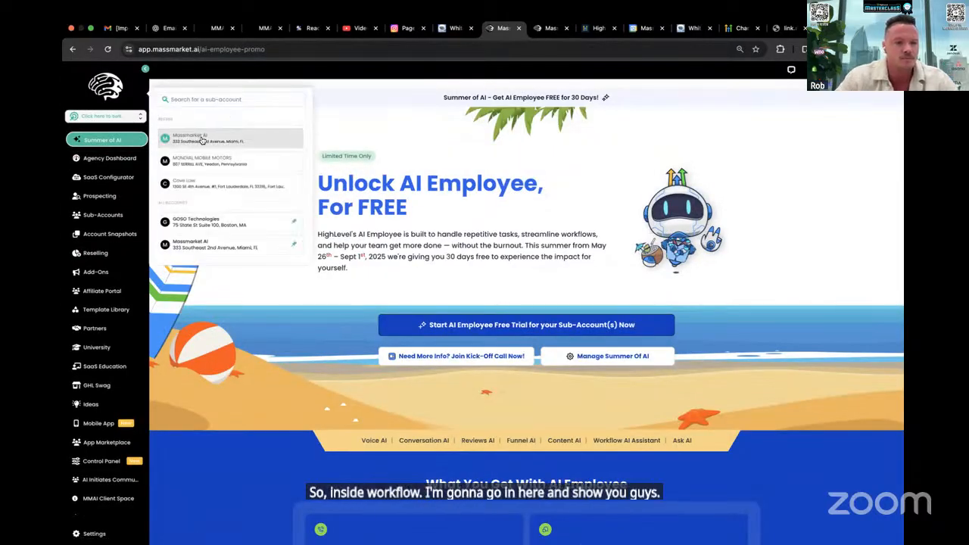
{"action": "left_click", "coordinate": [191, 141]}
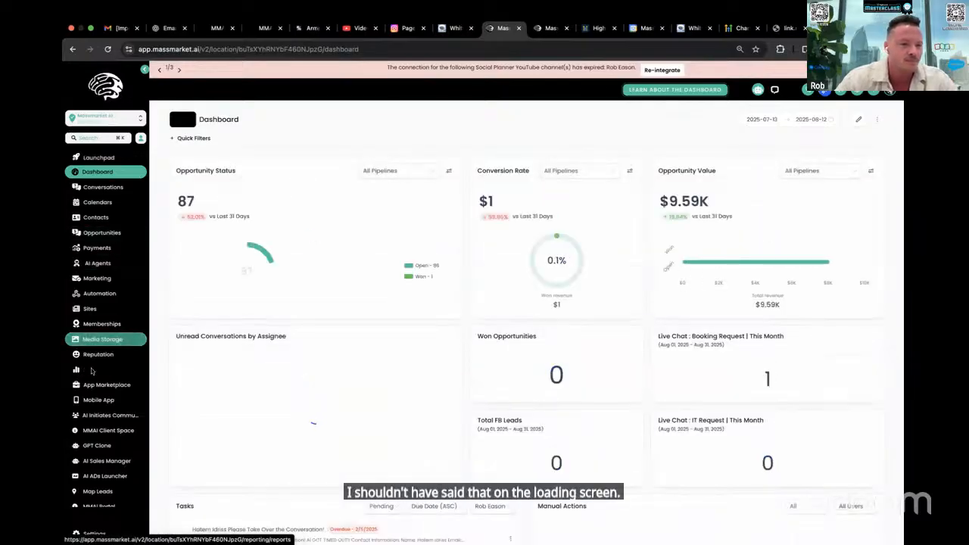
{"action": "left_click", "coordinate": [99, 293]}
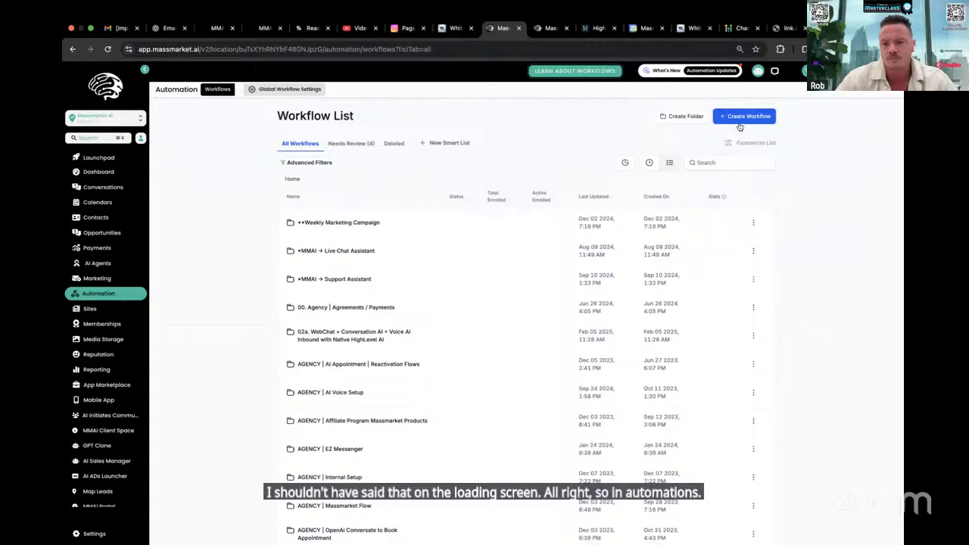
{"action": "left_click", "coordinate": [711, 162]}
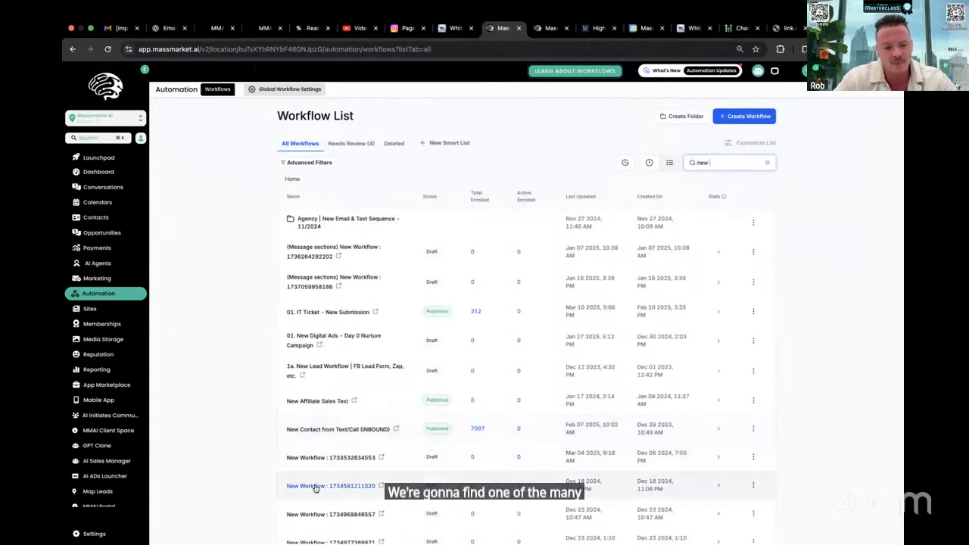
{"action": "left_click", "coordinate": [315, 488]}
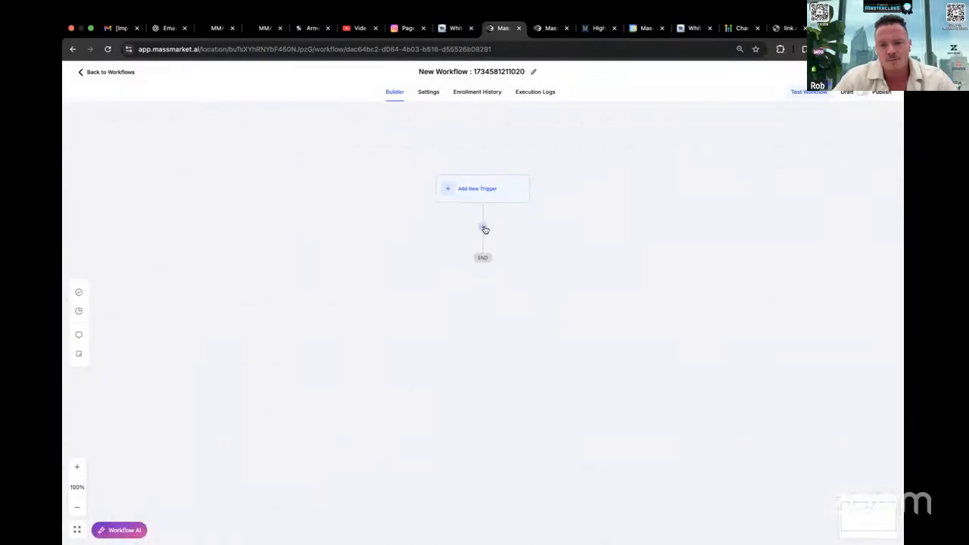
Start adding an action below the workflow's trigger, search for "gpt" and check which actions are premium
{"action": "left_click", "coordinate": [482, 226]}
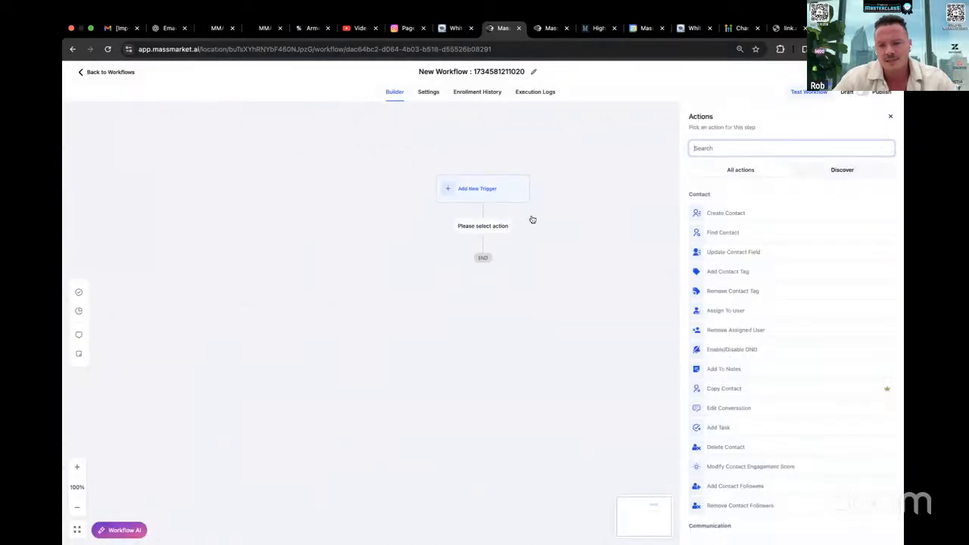
{"action": "type", "text": "gpt"}
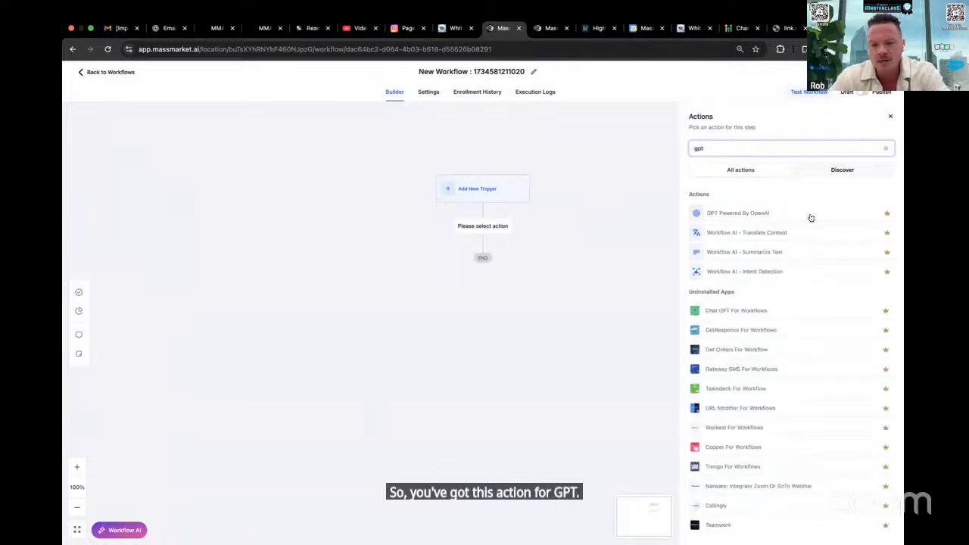
{"action": "mouse_move", "coordinate": [886, 215]}
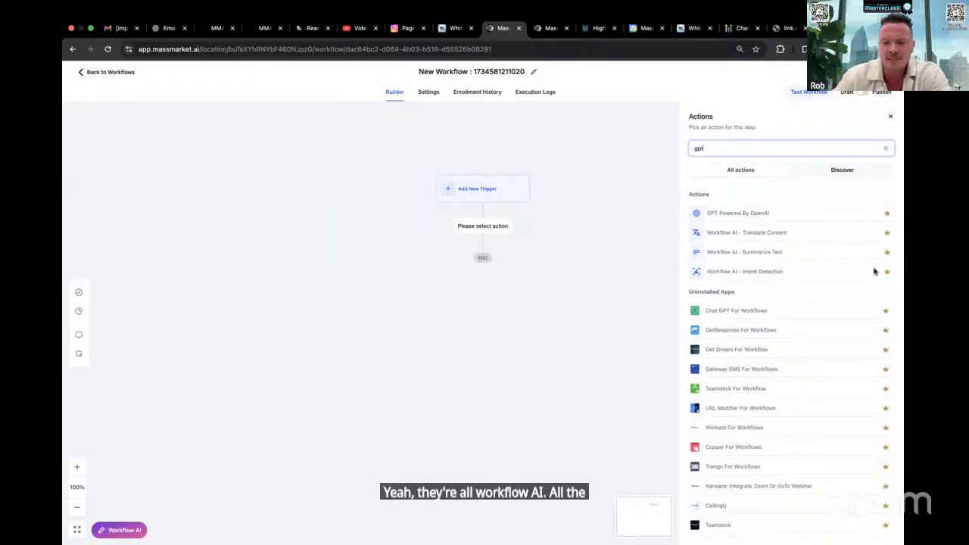
{"action": "mouse_move", "coordinate": [887, 313]}
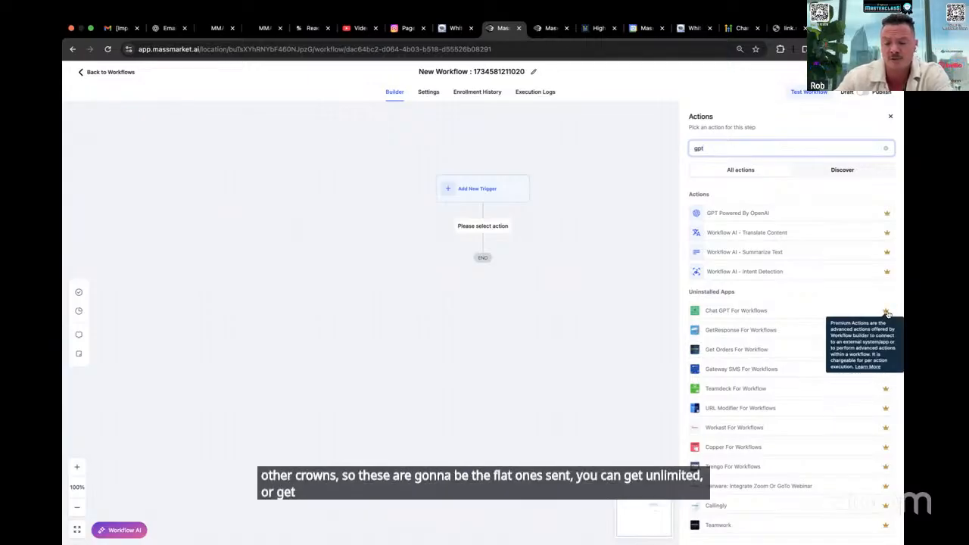
{"action": "mouse_move", "coordinate": [886, 216]}
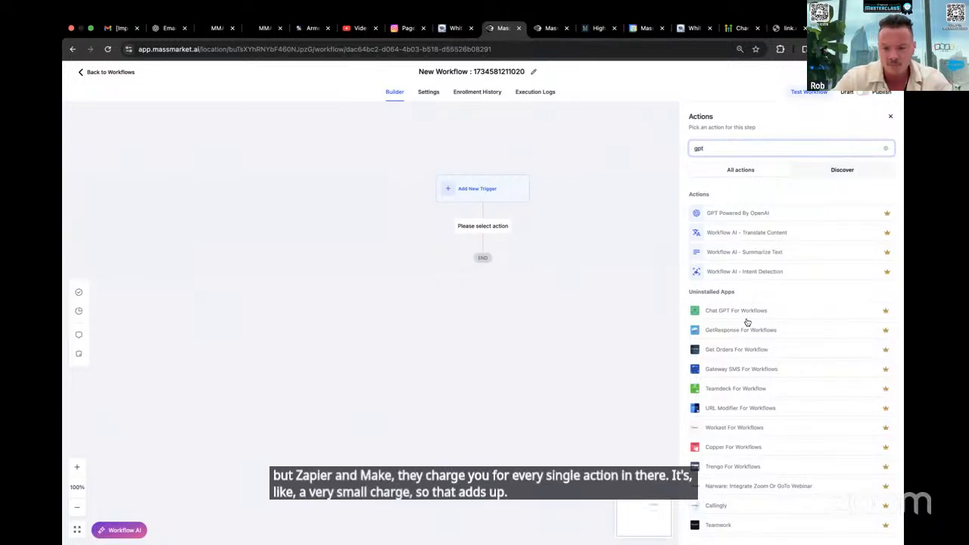
{"action": "scroll", "coordinate": [746, 322], "scroll_direction": "down", "scroll_amount": 3}
{"action": "scroll", "coordinate": [753, 336], "scroll_direction": "up", "scroll_amount": 5}
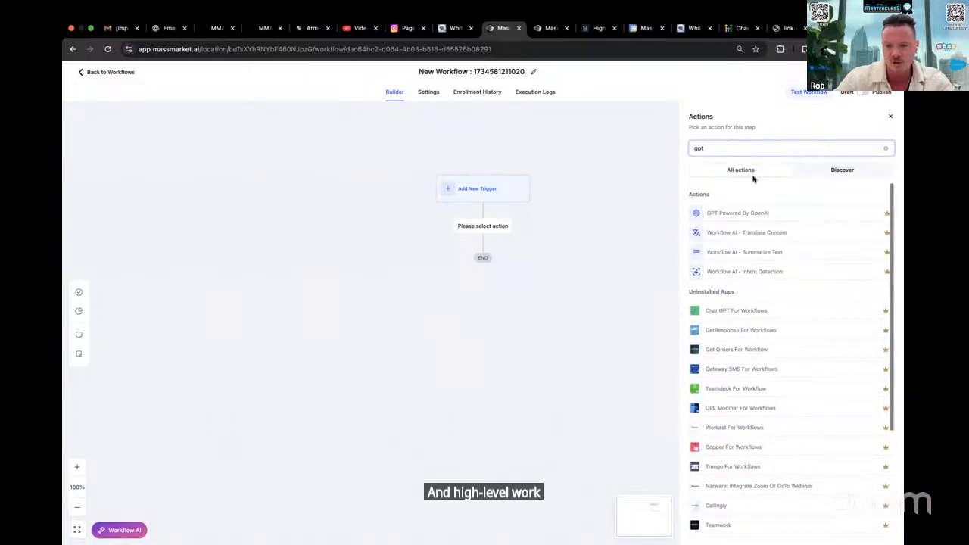
Clear the action search to browse the communication actions, and search for "gpt" again to look through the matching apps
{"action": "left_click", "coordinate": [887, 149]}
{"action": "scroll", "coordinate": [780, 302], "scroll_direction": "down", "scroll_amount": 5}
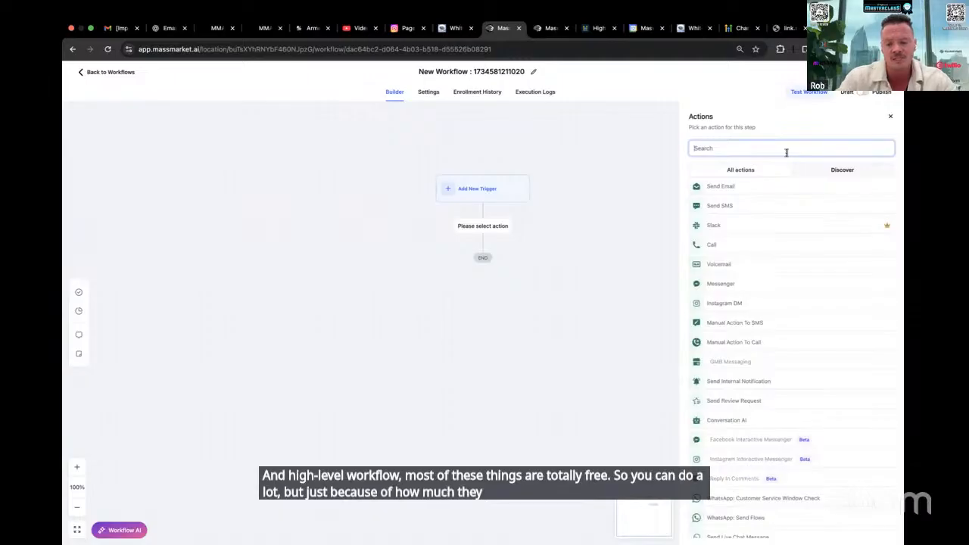
{"action": "type", "text": "gpt"}
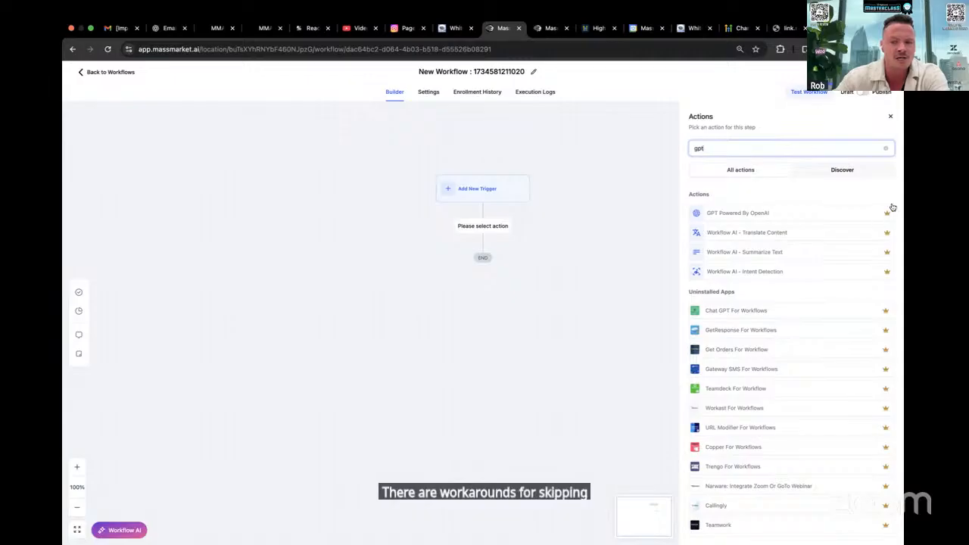
{"action": "scroll", "coordinate": [872, 241], "scroll_direction": "down", "scroll_amount": 5}
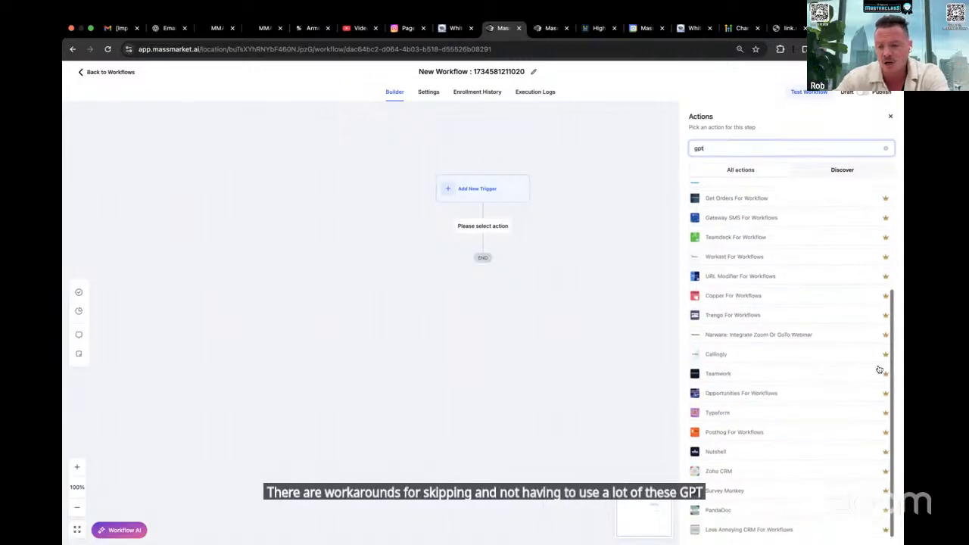
Look through the full action list for premium actions, from Contact to Internal, and filter it by "gpt" once more
{"action": "left_click", "coordinate": [885, 147]}
{"action": "scroll", "coordinate": [856, 293], "scroll_direction": "down", "scroll_amount": 4}
{"action": "scroll", "coordinate": [856, 293], "scroll_direction": "down", "scroll_amount": 1}
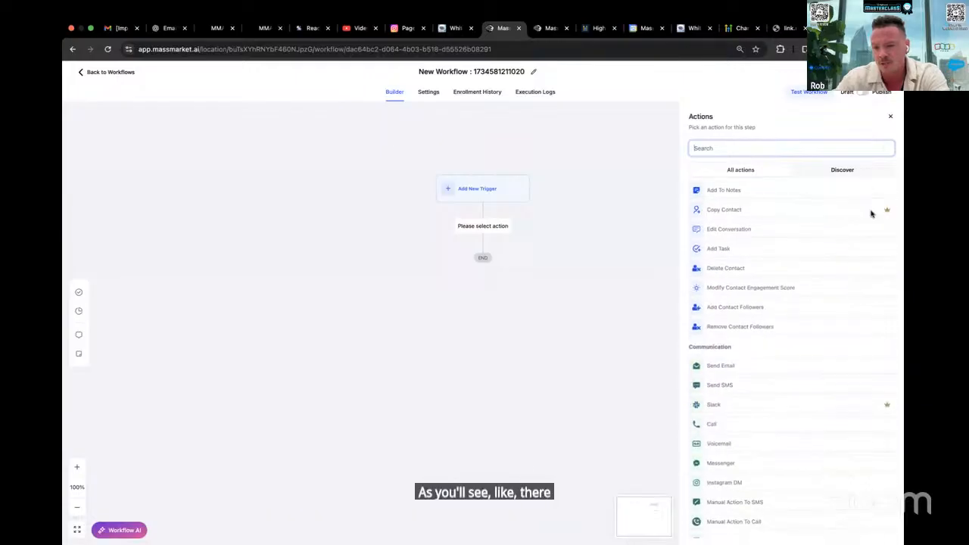
{"action": "scroll", "coordinate": [887, 418], "scroll_direction": "down", "scroll_amount": 10}
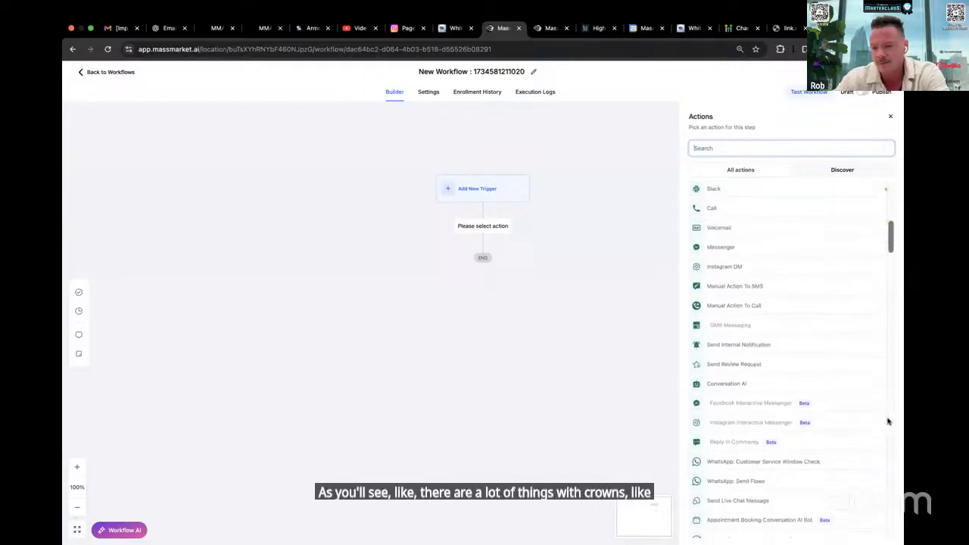
{"action": "scroll", "coordinate": [887, 422], "scroll_direction": "down", "scroll_amount": 3}
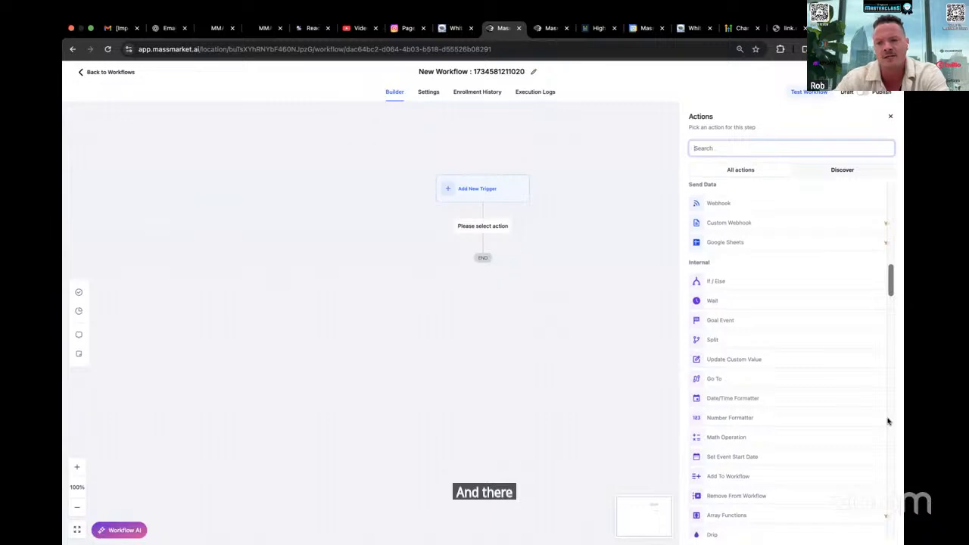
{"action": "scroll", "coordinate": [888, 422], "scroll_direction": "down", "scroll_amount": 1}
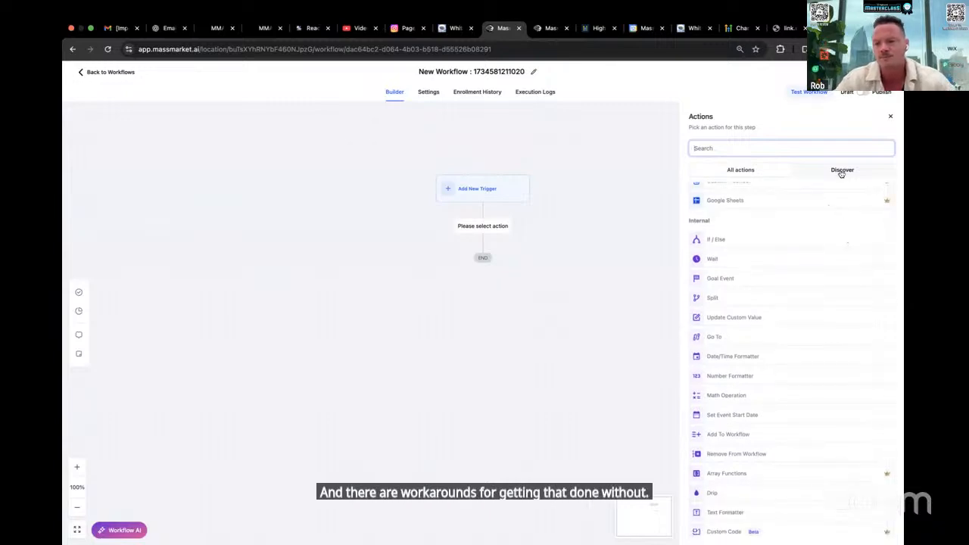
{"action": "scroll", "coordinate": [792, 346], "scroll_direction": "up", "scroll_amount": 10}
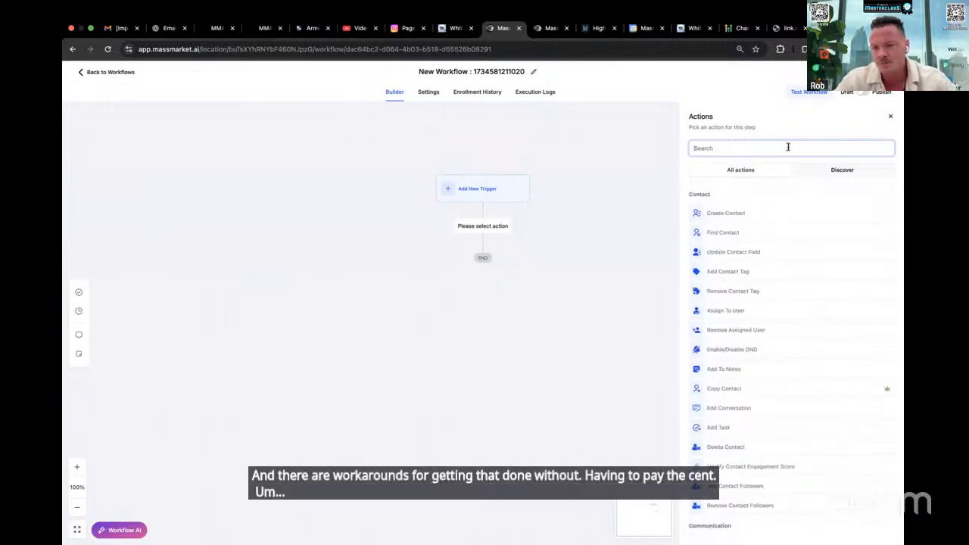
{"action": "type", "text": "gpt"}
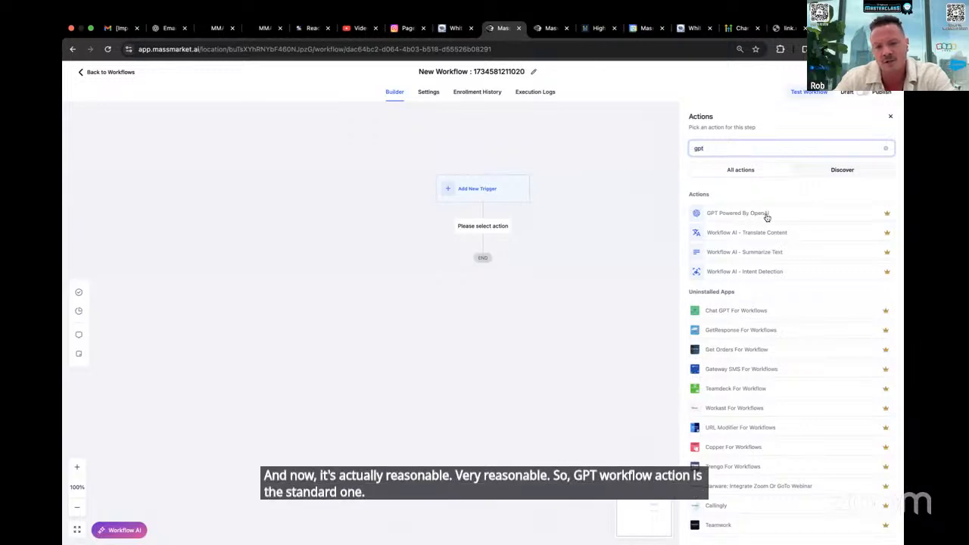
Open the GPT Powered By OpenAI action, look through its available models and set the model to GPT 5
{"action": "left_click", "coordinate": [766, 215]}
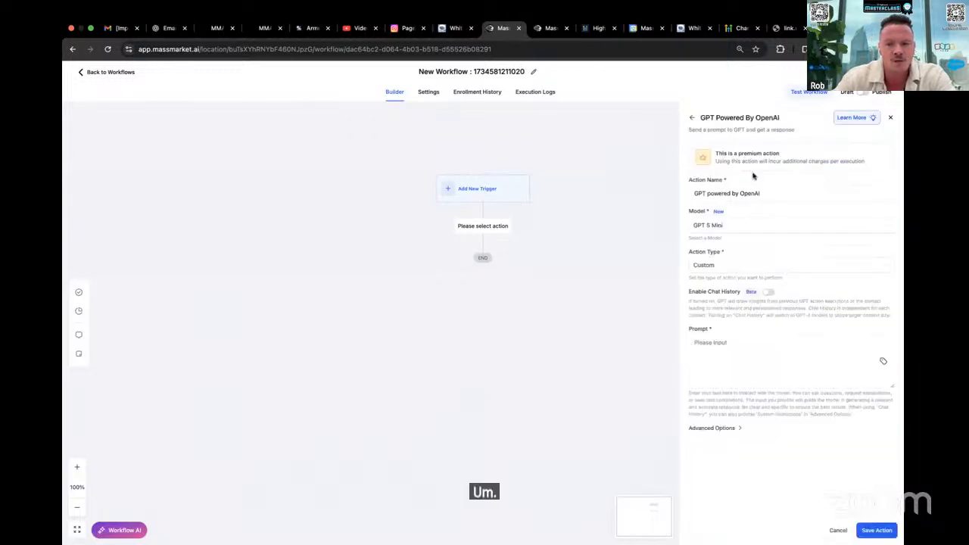
{"action": "left_click", "coordinate": [732, 227]}
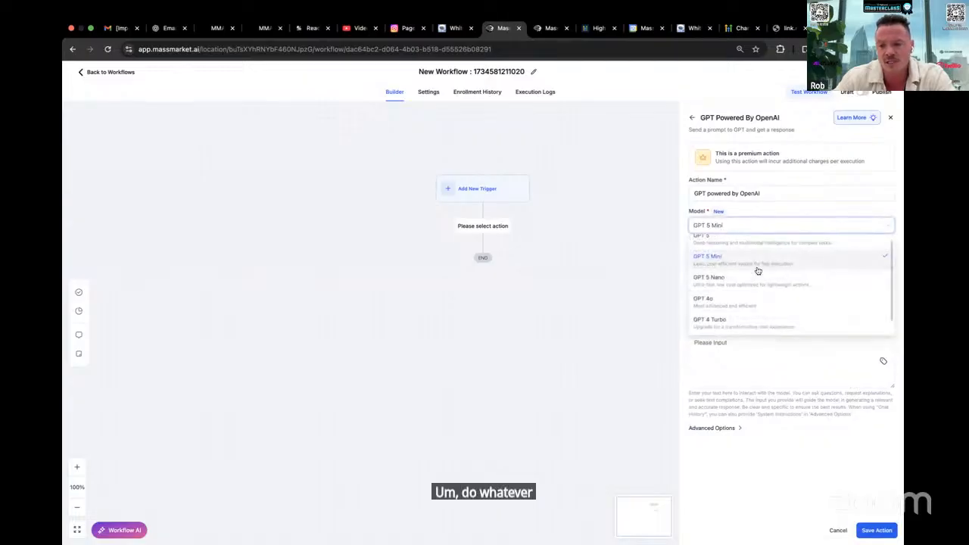
{"action": "scroll", "coordinate": [757, 270], "scroll_direction": "up", "scroll_amount": 1}
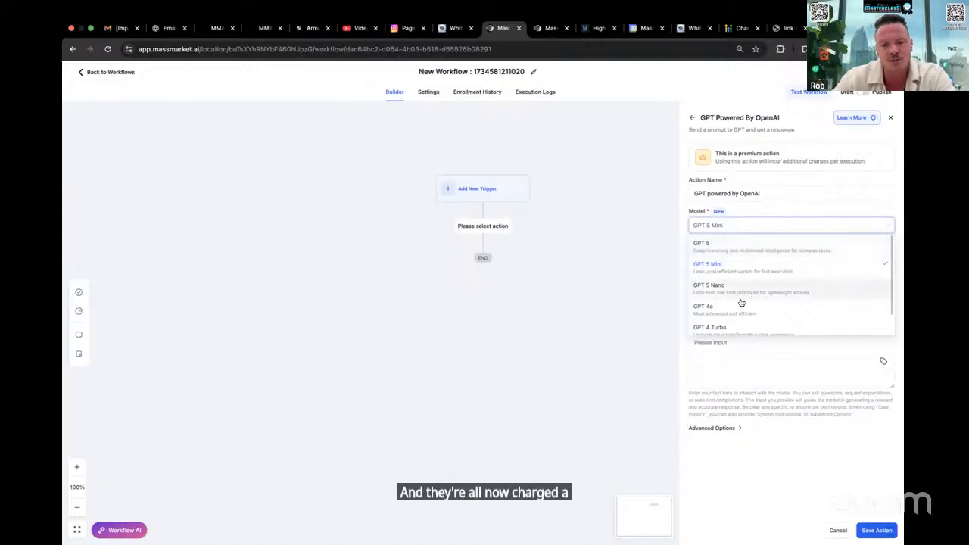
{"action": "scroll", "coordinate": [768, 292], "scroll_direction": "down", "scroll_amount": 1}
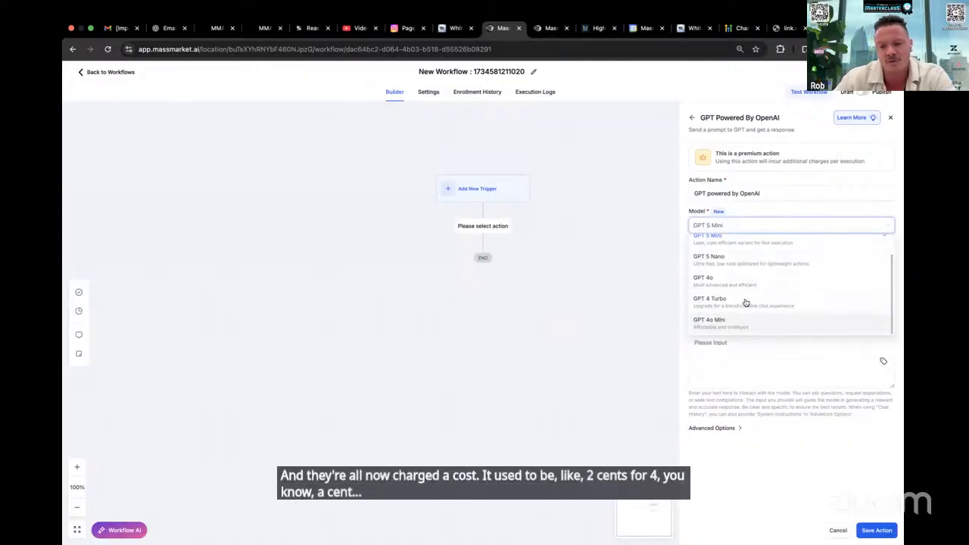
{"action": "scroll", "coordinate": [746, 303], "scroll_direction": "up", "scroll_amount": 1}
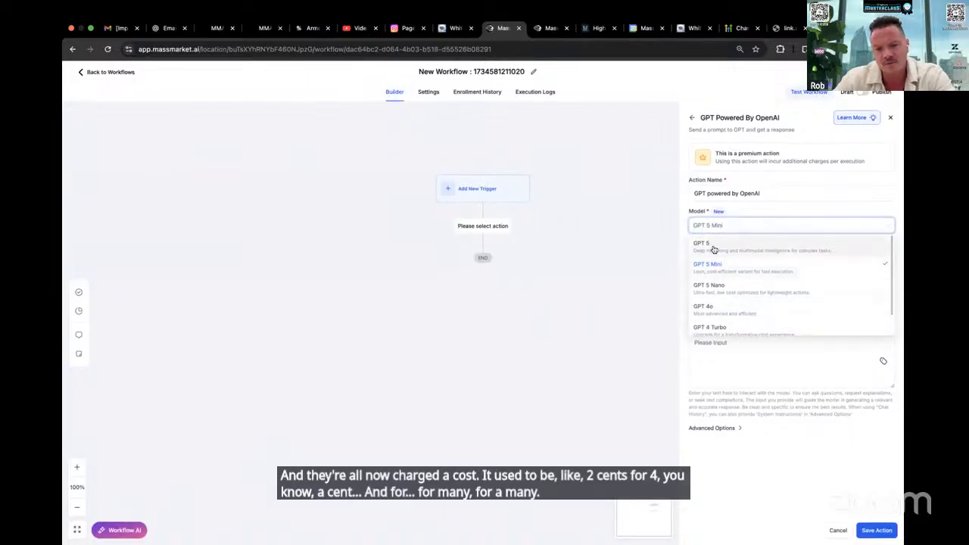
{"action": "left_click", "coordinate": [777, 245]}
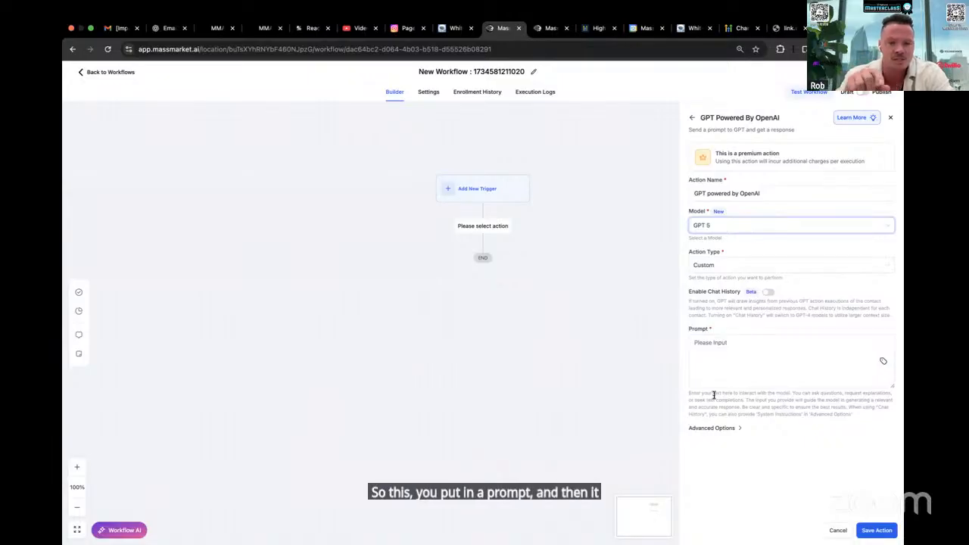
View the dynamic value categories available for the GPT action's prompt, and discard the unsaved action
{"action": "left_click", "coordinate": [883, 362]}
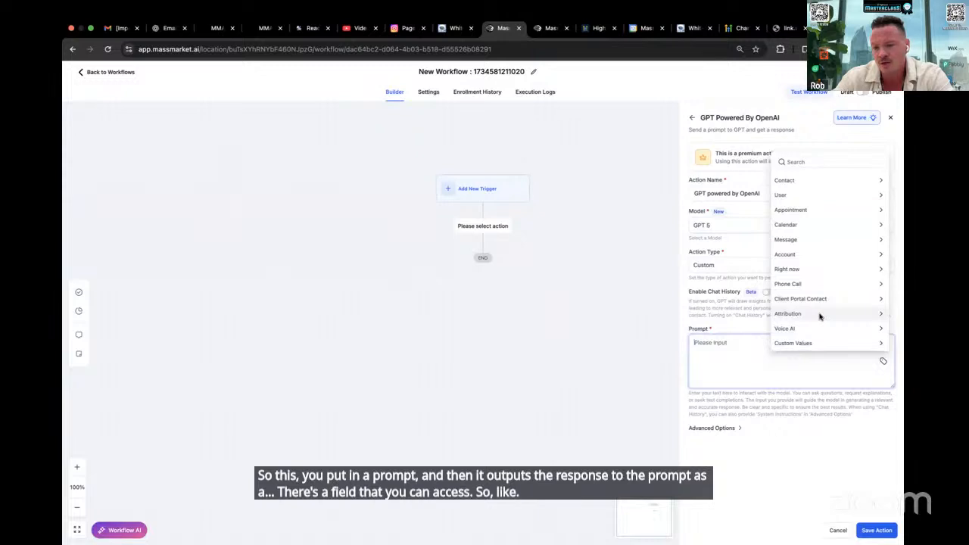
{"action": "left_click", "coordinate": [740, 353]}
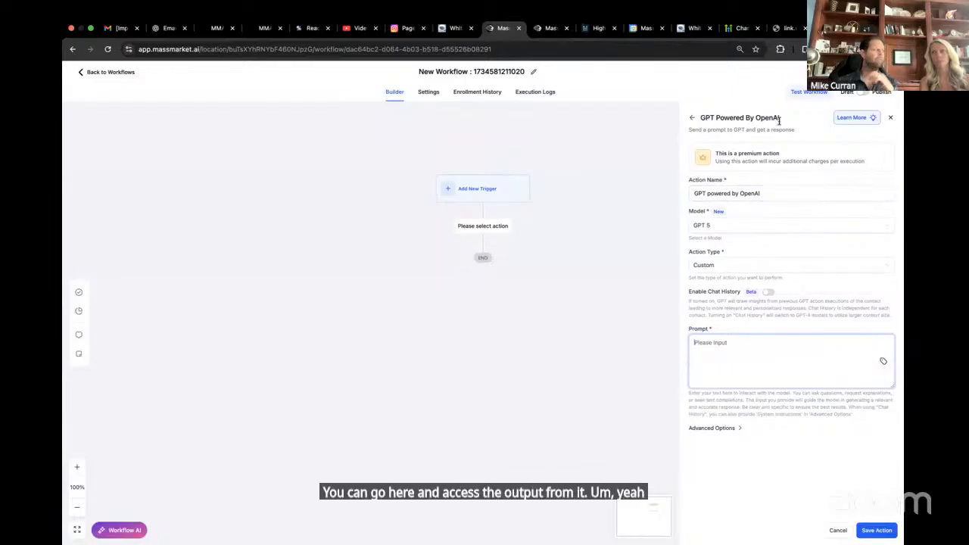
{"action": "left_click", "coordinate": [691, 116]}
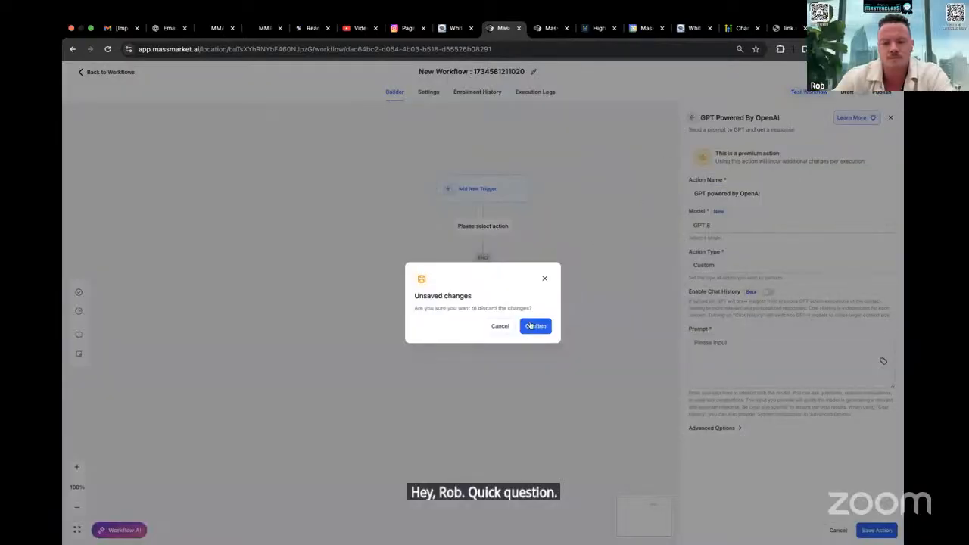
{"action": "left_click", "coordinate": [503, 325]}
{"action": "left_click", "coordinate": [891, 117]}
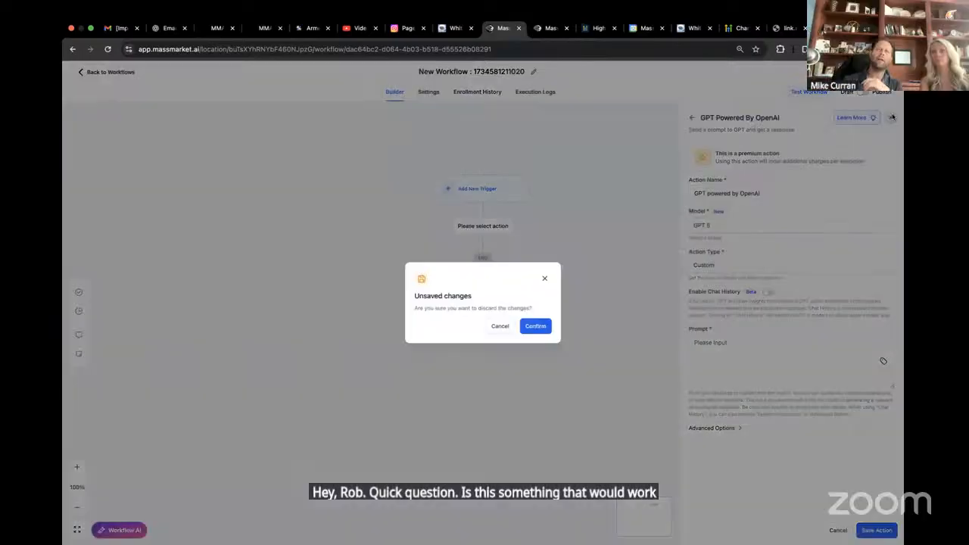
{"action": "left_click", "coordinate": [543, 330]}
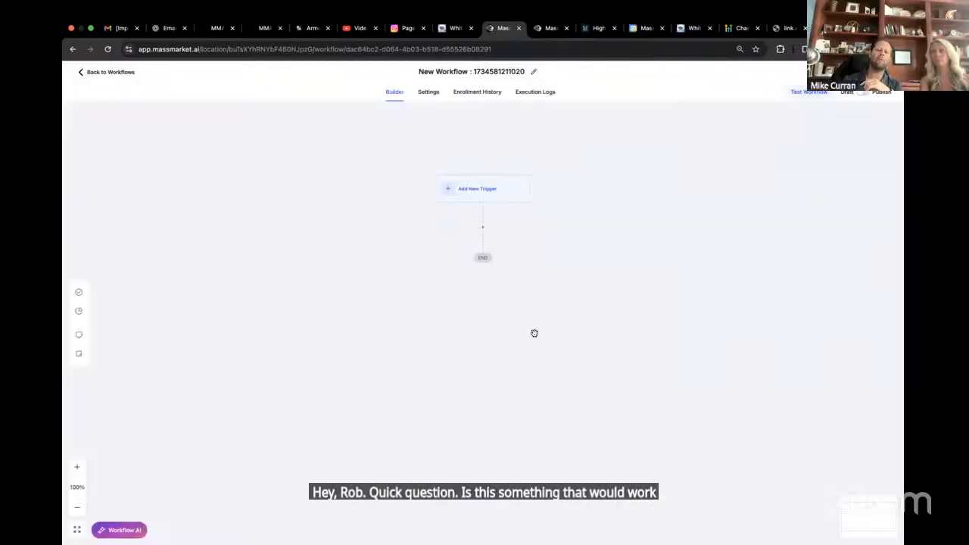
Start adding an action below the trigger and look through the actions and apps that match "gpt"
{"action": "left_click", "coordinate": [483, 227]}
{"action": "type", "text": "gpt"}
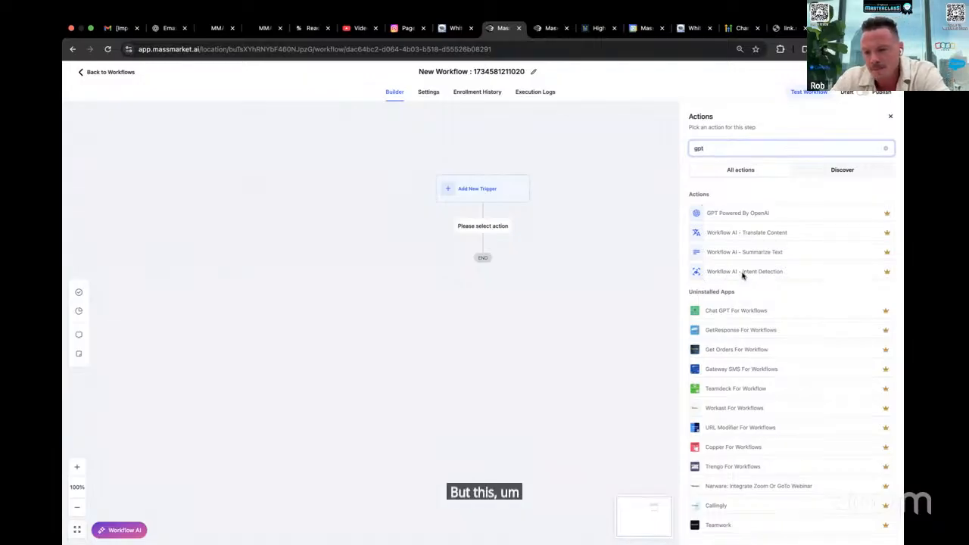
{"action": "scroll", "coordinate": [742, 276], "scroll_direction": "down", "scroll_amount": 1}
{"action": "scroll", "coordinate": [742, 277], "scroll_direction": "up", "scroll_amount": 1}
Search the actions for "decision" to check the decision-making ones, clear the search and close the action list
{"action": "double_click", "coordinate": [703, 148]}
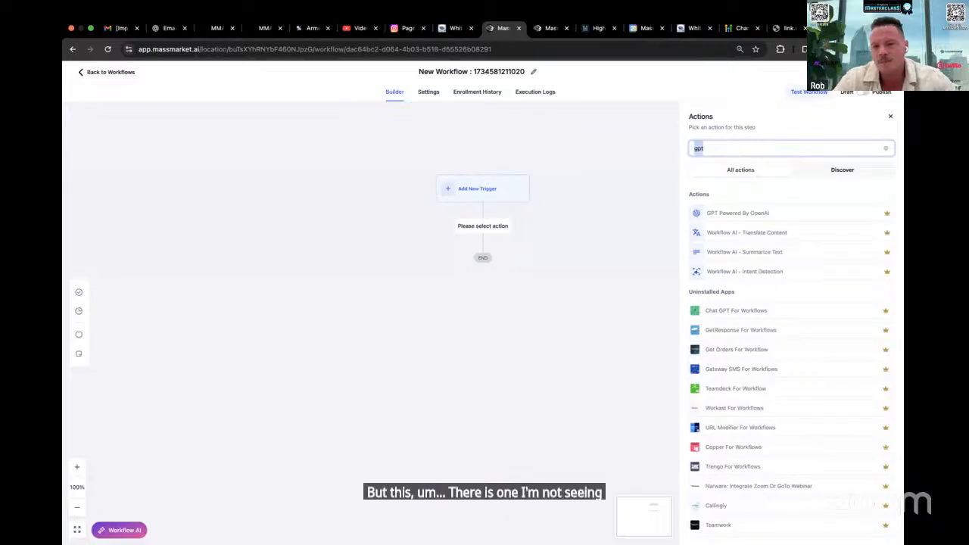
{"action": "type", "text": "decision"}
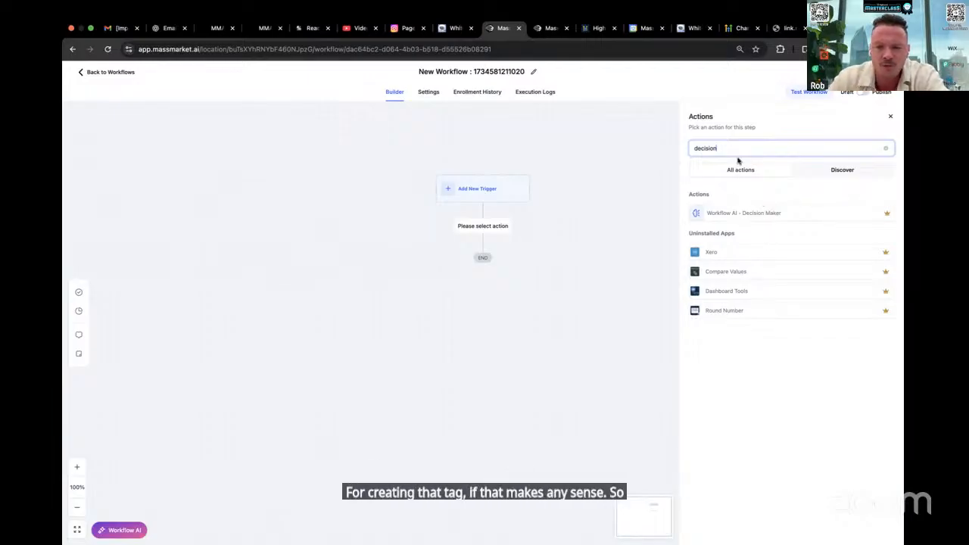
{"action": "left_click", "coordinate": [883, 146]}
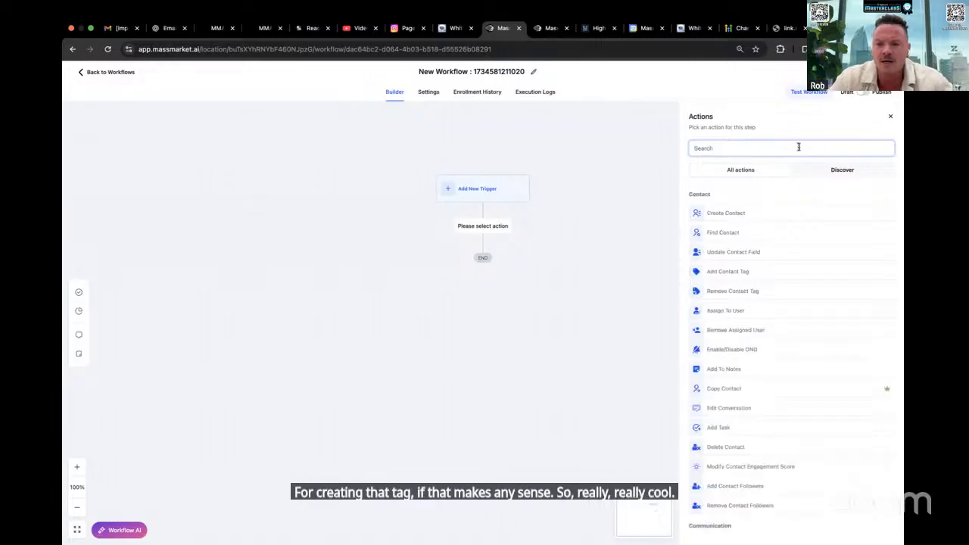
{"action": "left_click", "coordinate": [892, 117]}
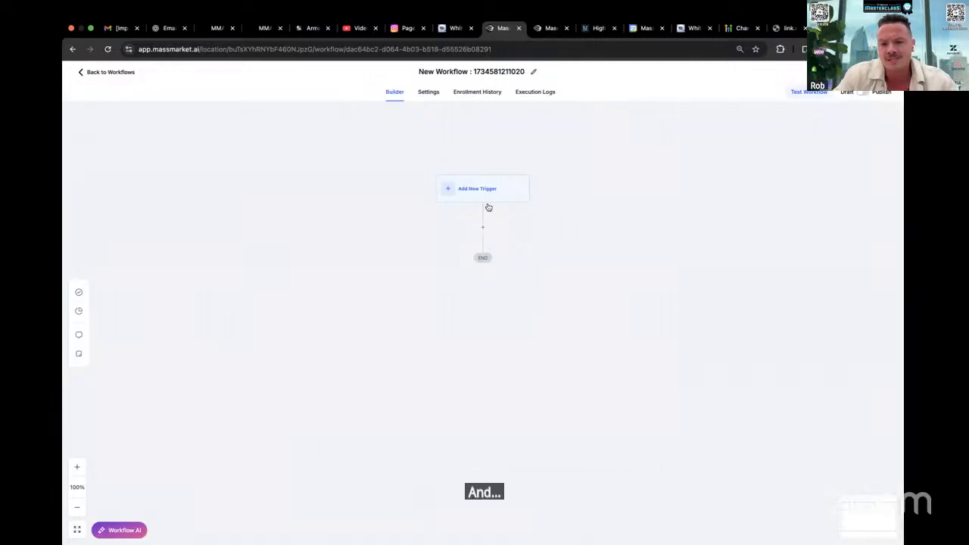
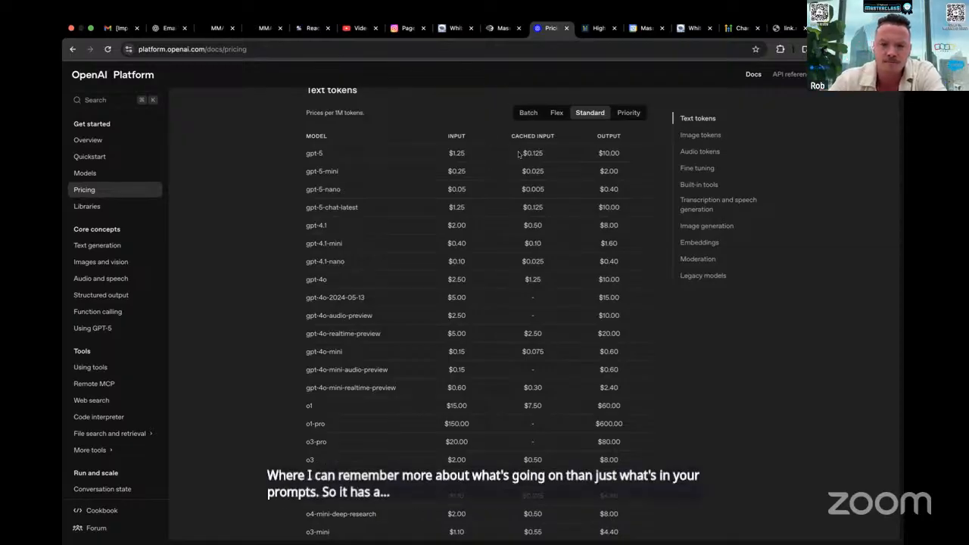
Look over the text token prices on the OpenAI pricing page, view the Flex rates and return to the Standard rates
{"action": "scroll", "coordinate": [576, 192], "scroll_direction": "down", "scroll_amount": 1}
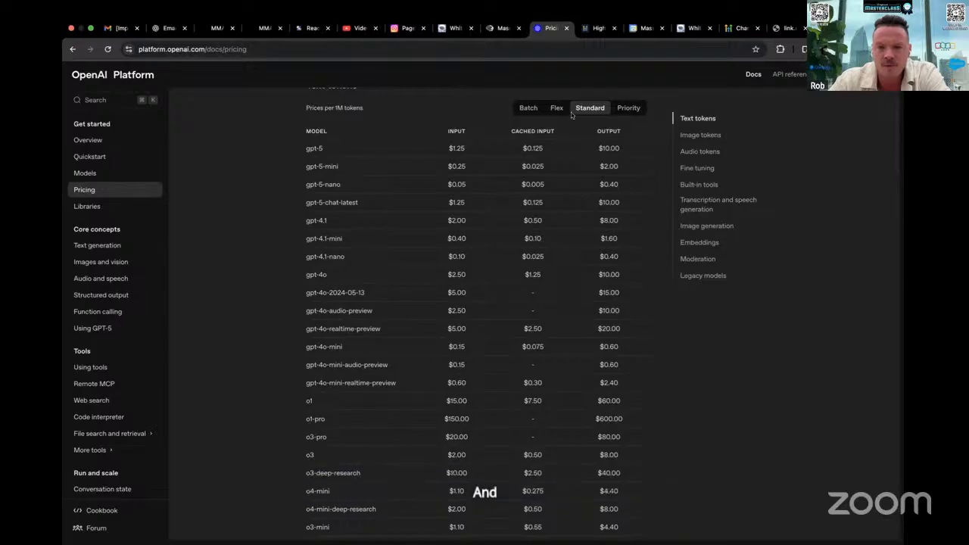
{"action": "scroll", "coordinate": [588, 200], "scroll_direction": "up", "scroll_amount": 1}
{"action": "scroll", "coordinate": [588, 200], "scroll_direction": "up", "scroll_amount": 2}
{"action": "scroll", "coordinate": [588, 200], "scroll_direction": "down", "scroll_amount": 2}
{"action": "scroll", "coordinate": [588, 200], "scroll_direction": "up", "scroll_amount": 1}
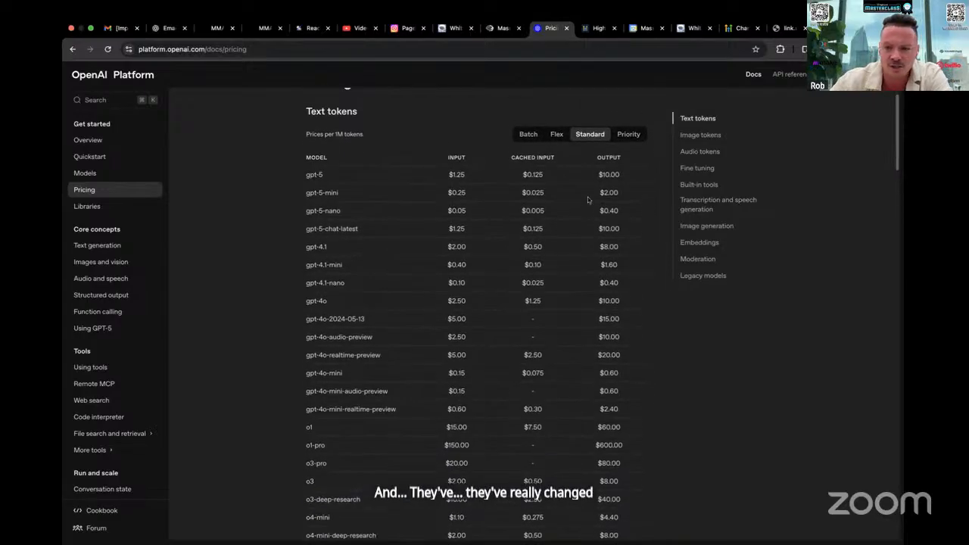
{"action": "left_click", "coordinate": [560, 135]}
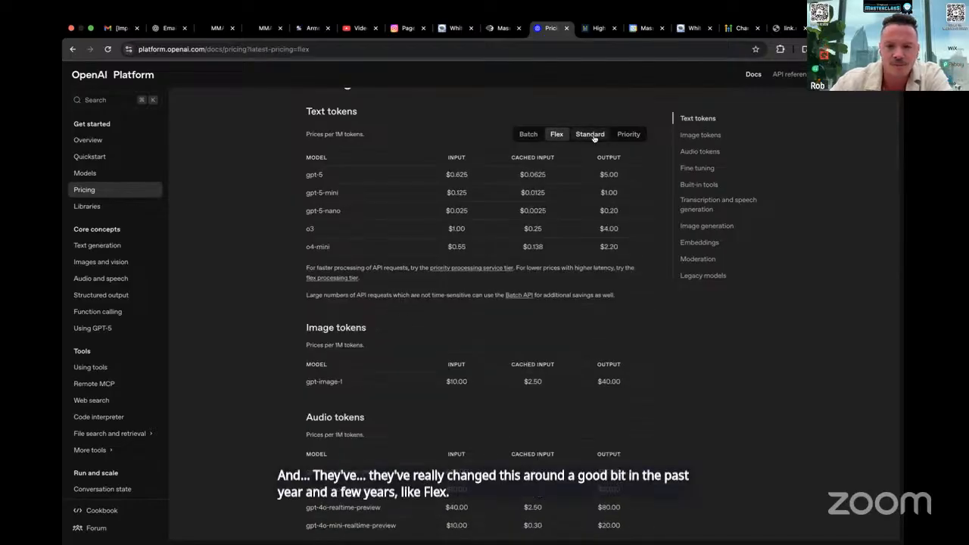
{"action": "left_click", "coordinate": [591, 134]}
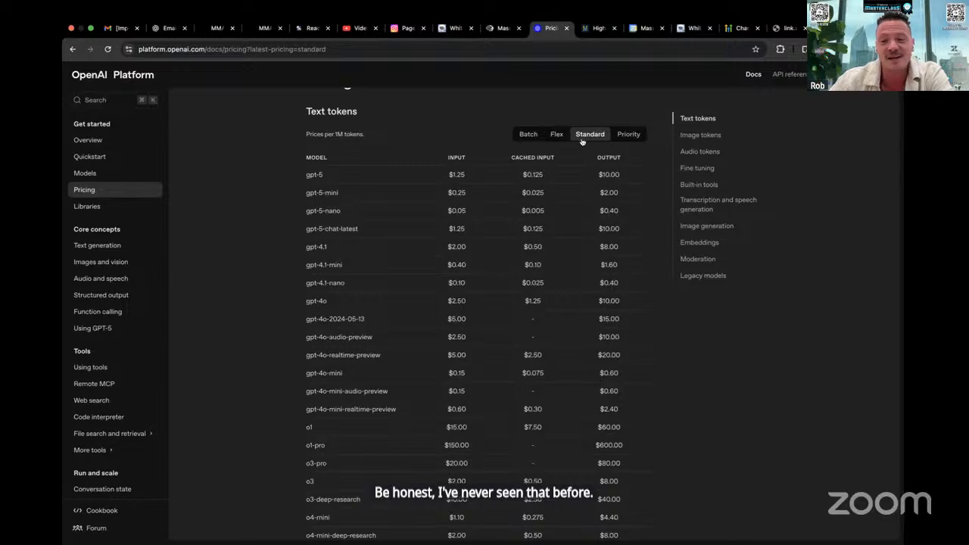
Examine the Standard prices of the o3-pro and o1-pro models and highlight the token unit the prices are based on
{"action": "scroll", "coordinate": [568, 300], "scroll_direction": "down", "scroll_amount": 3}
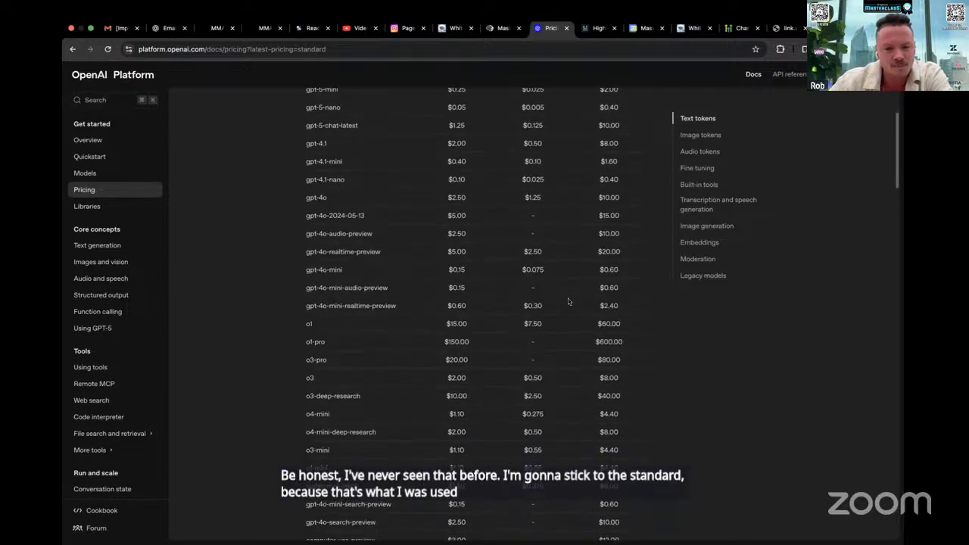
{"action": "scroll", "coordinate": [568, 301], "scroll_direction": "down", "scroll_amount": 3}
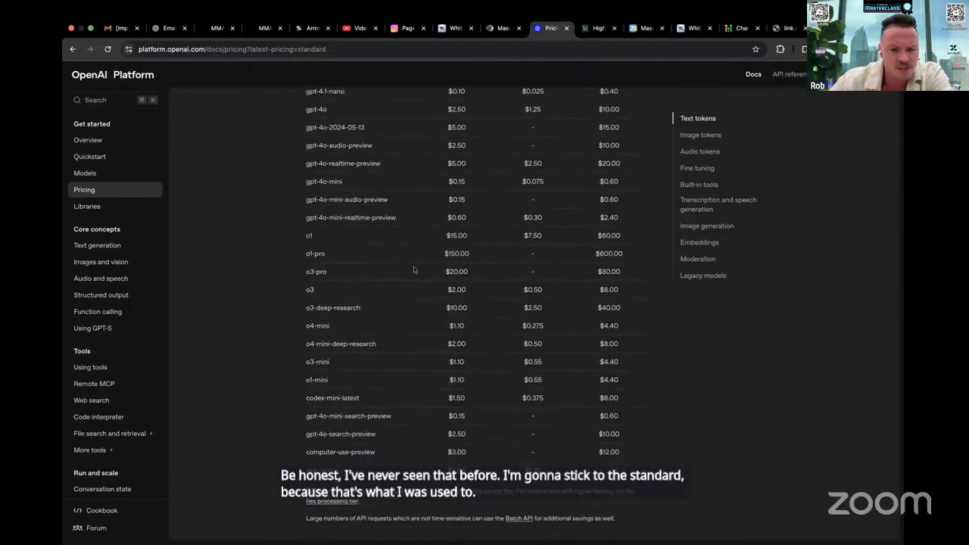
{"action": "left_click_drag", "start_coordinate": [630, 275], "coordinate": [444, 272]}
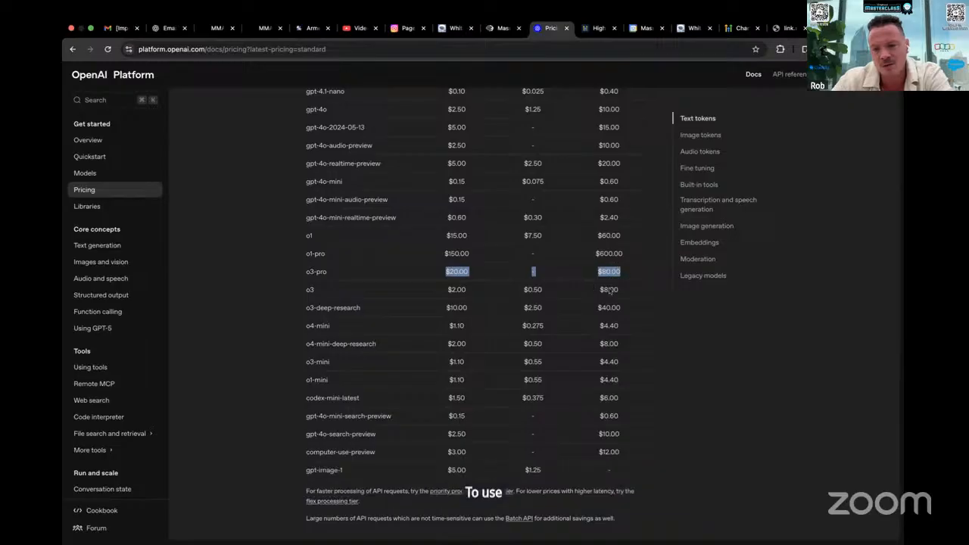
{"action": "left_click_drag", "start_coordinate": [630, 255], "coordinate": [585, 256]}
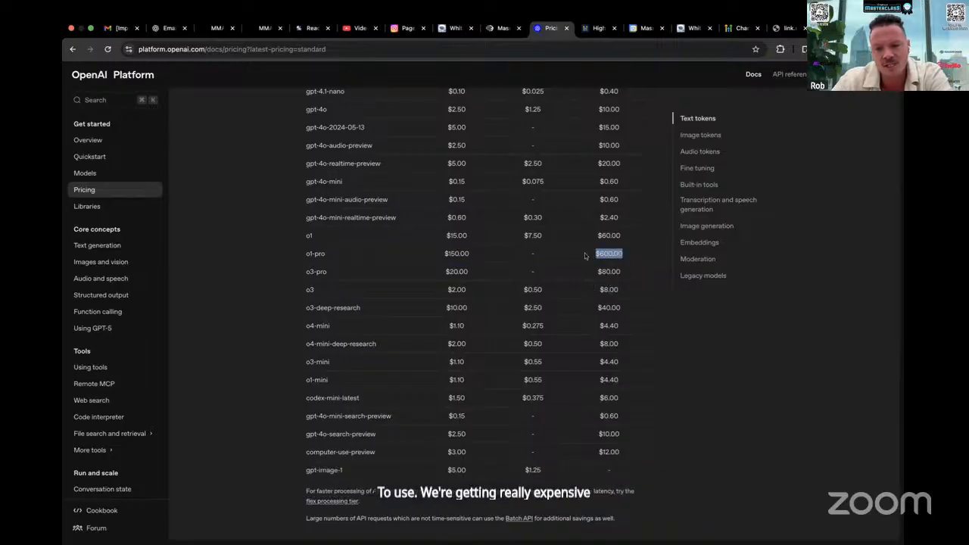
{"action": "scroll", "coordinate": [618, 249], "scroll_direction": "up", "scroll_amount": 5}
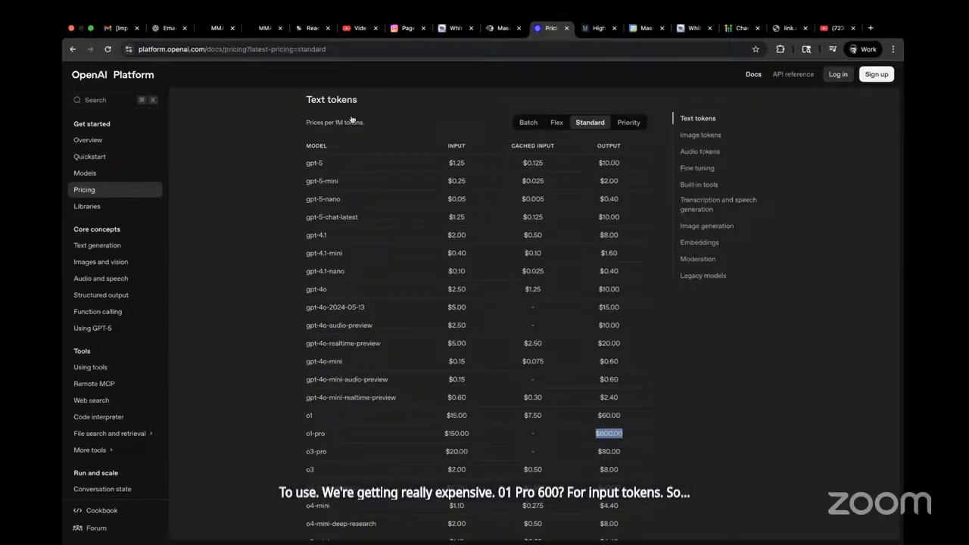
{"action": "left_click_drag", "start_coordinate": [332, 123], "coordinate": [378, 123]}
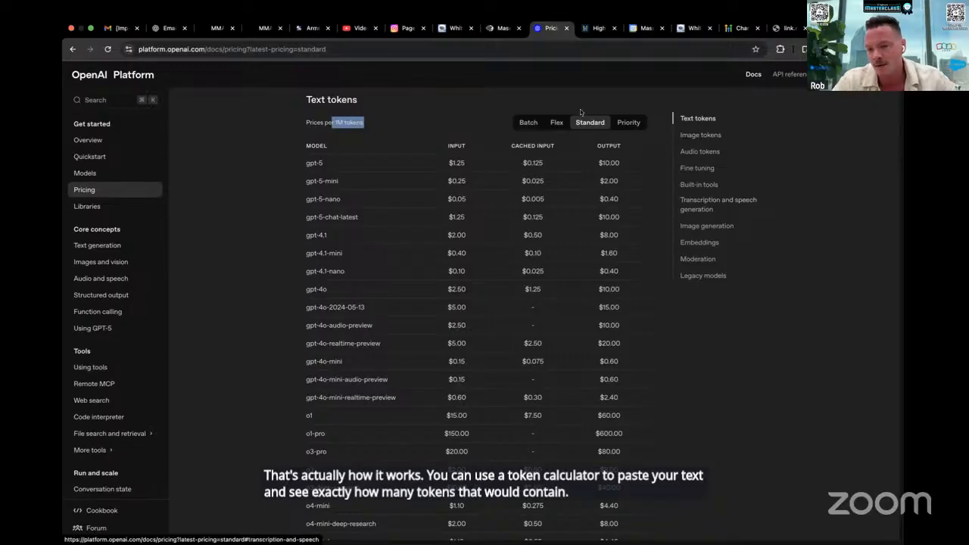
Search the web for "open ai token counter" in the HighLevel town hall tab and open OpenAI's Tokenizer page
{"action": "left_click", "coordinate": [591, 28]}
{"action": "left_click", "coordinate": [566, 50]}
{"action": "type", "text": "op"}
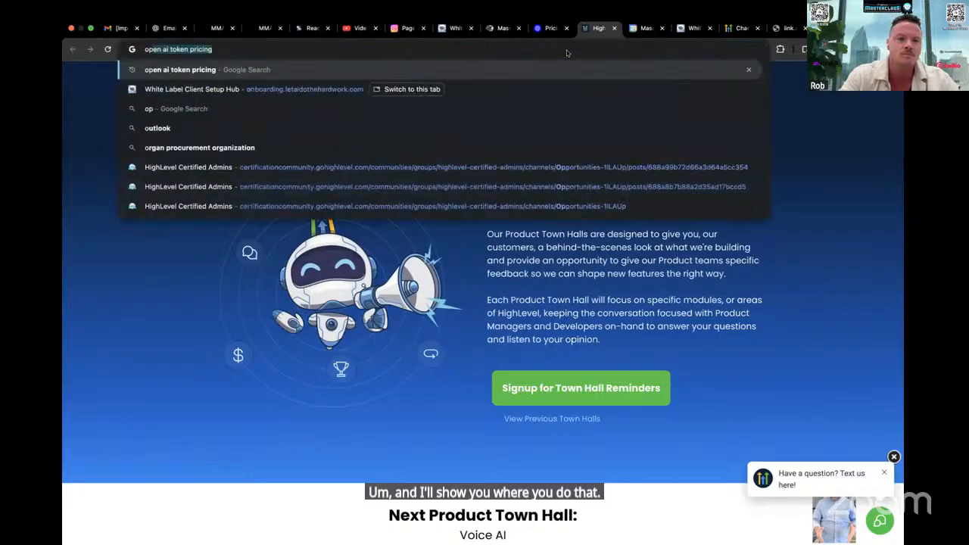
{"action": "type", "text": "en ai token calcul"}
{"action": "key", "text": "BackSpace"}
{"action": "key", "text": "BackSpace"}
{"action": "key", "text": "BackSpace"}
{"action": "key", "text": "BackSpace"}
{"action": "key", "text": "BackSpace"}
{"action": "key", "text": "BackSpace"}
{"action": "type", "text": "ounter"}
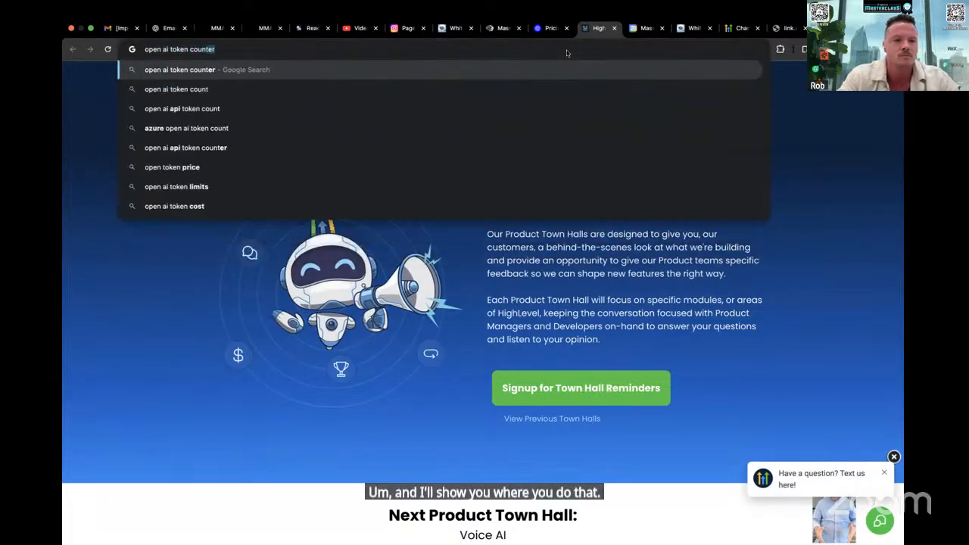
{"action": "key", "text": "Return"}
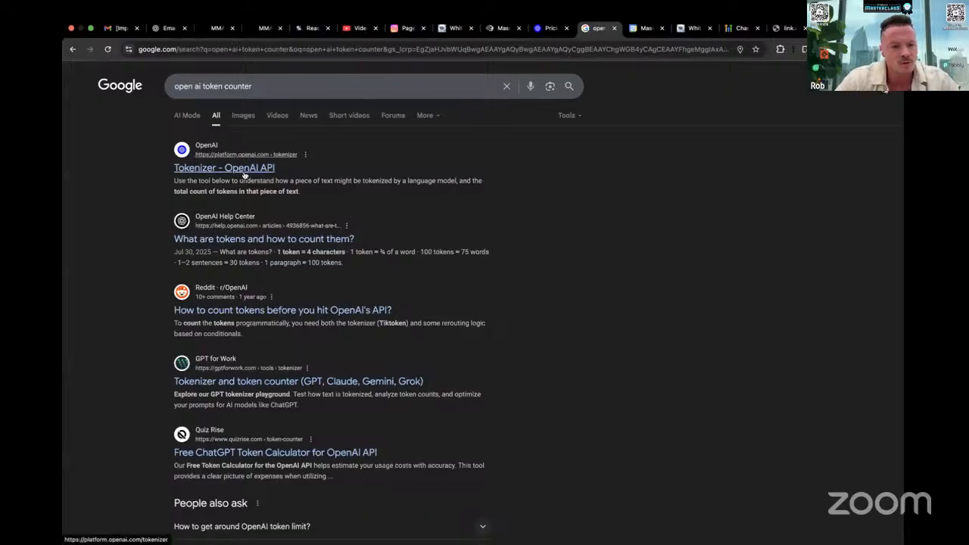
{"action": "left_click", "coordinate": [236, 168]}
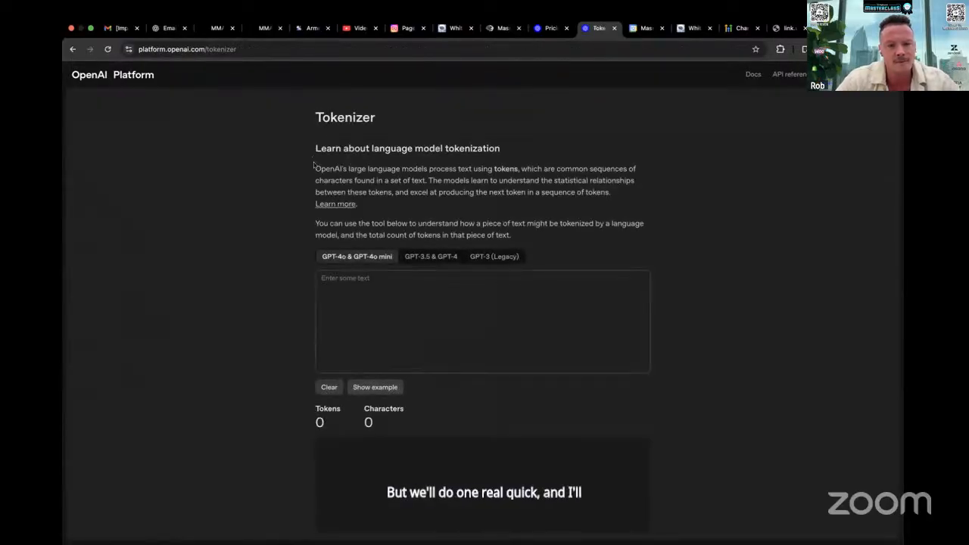
Copy the Tokenizer page's two introductory paragraphs into its text box and examine the resulting token and character counts
{"action": "left_click_drag", "start_coordinate": [313, 164], "coordinate": [540, 239]}
{"action": "key", "text": "super+c"}
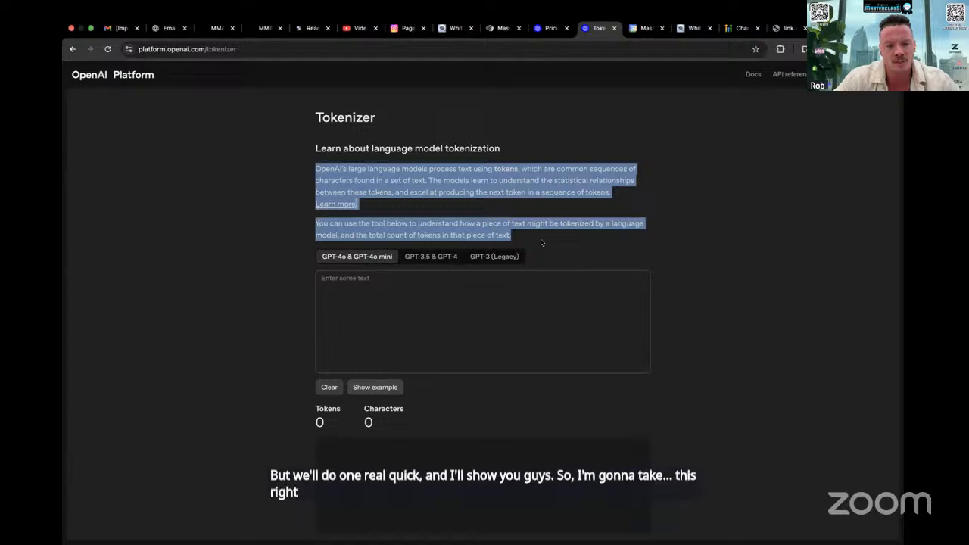
{"action": "left_click", "coordinate": [357, 292]}
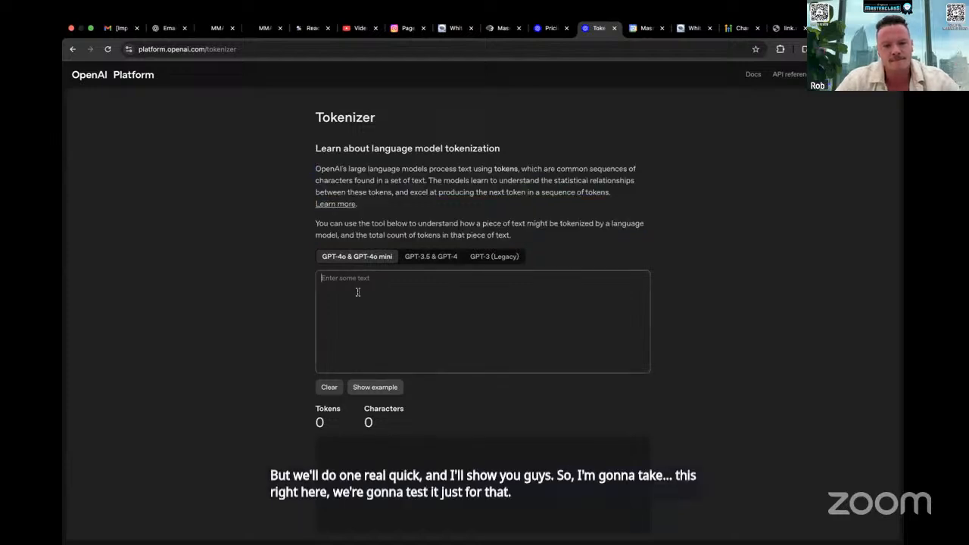
{"action": "key", "text": "super+v"}
{"action": "scroll", "coordinate": [454, 302], "scroll_direction": "down", "scroll_amount": 1}
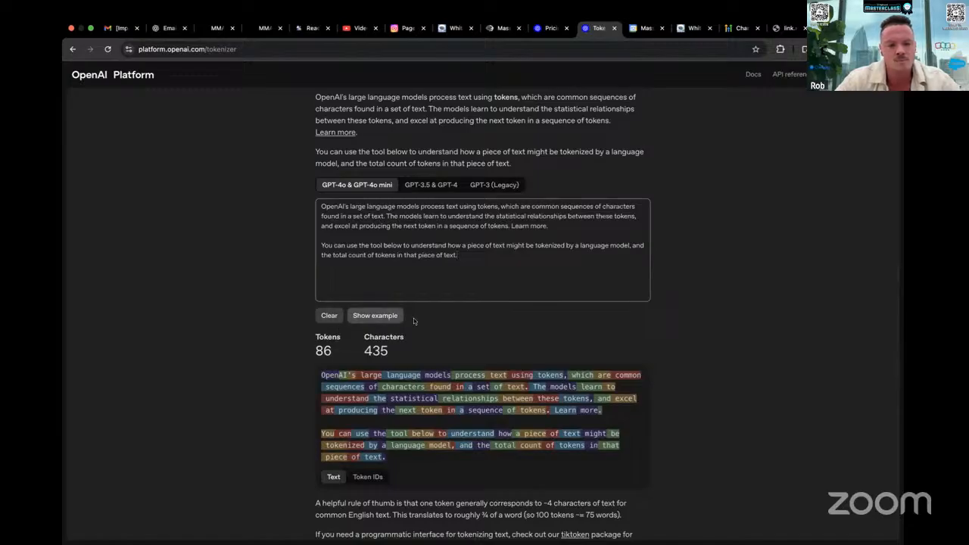
{"action": "scroll", "coordinate": [454, 336], "scroll_direction": "down", "scroll_amount": 1}
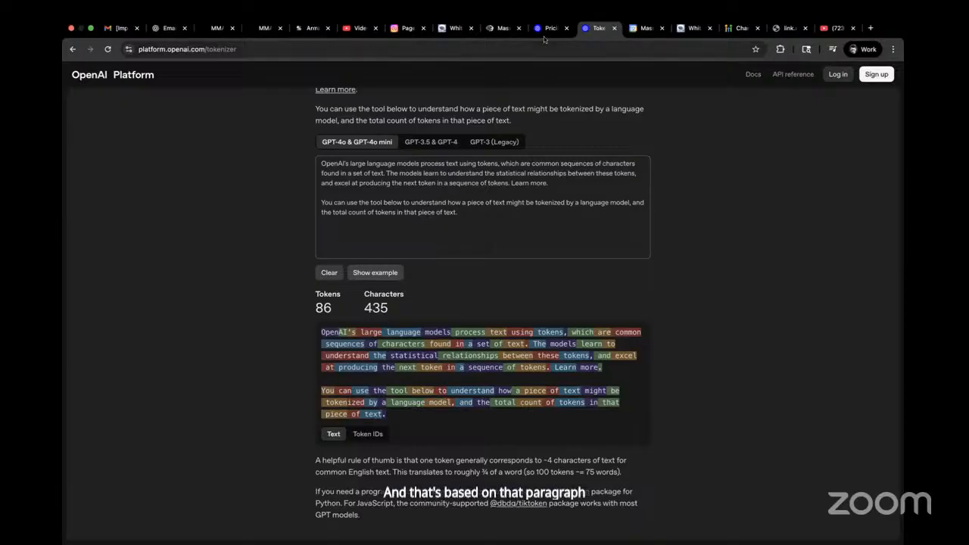
{"action": "left_click_drag", "start_coordinate": [461, 212], "coordinate": [318, 164]}
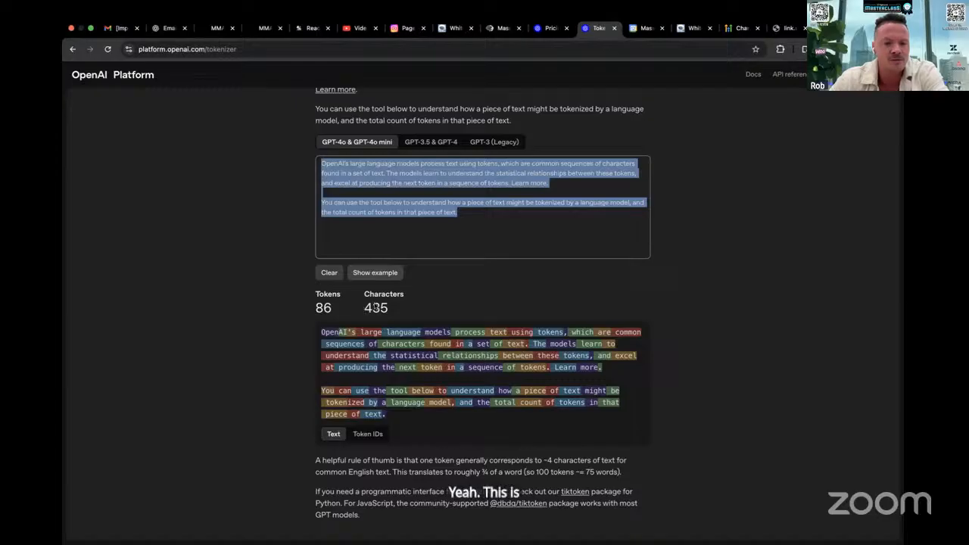
Check the pricing unit and model prices on the OpenAI pricing page, and return to the tokenized sample text
{"action": "left_click", "coordinate": [548, 29]}
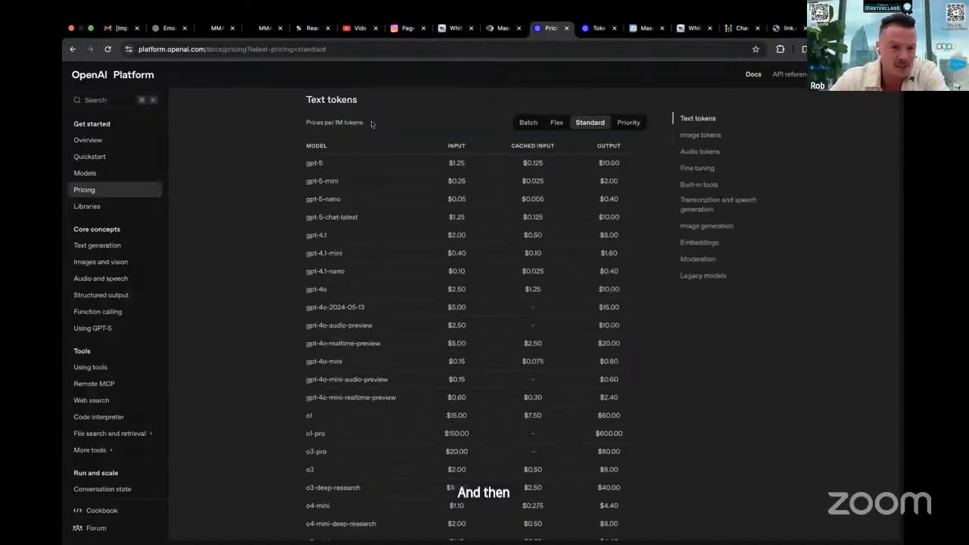
{"action": "left_click_drag", "start_coordinate": [371, 121], "coordinate": [313, 122]}
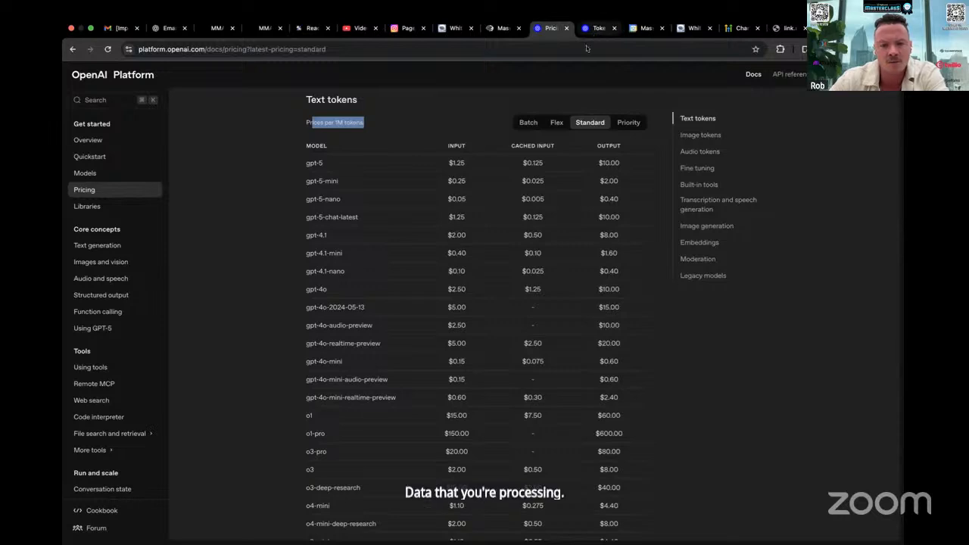
{"action": "scroll", "coordinate": [510, 372], "scroll_direction": "down", "scroll_amount": 3}
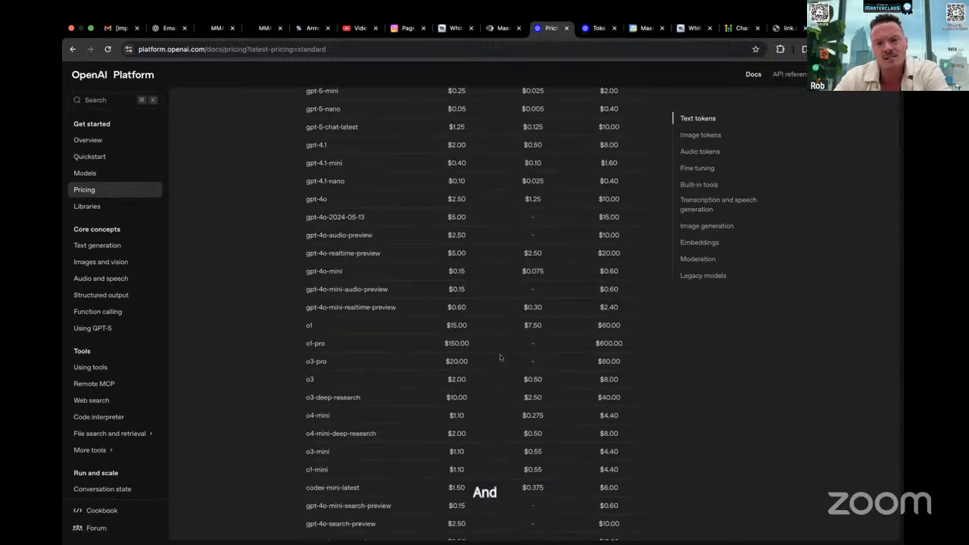
{"action": "left_click", "coordinate": [597, 28]}
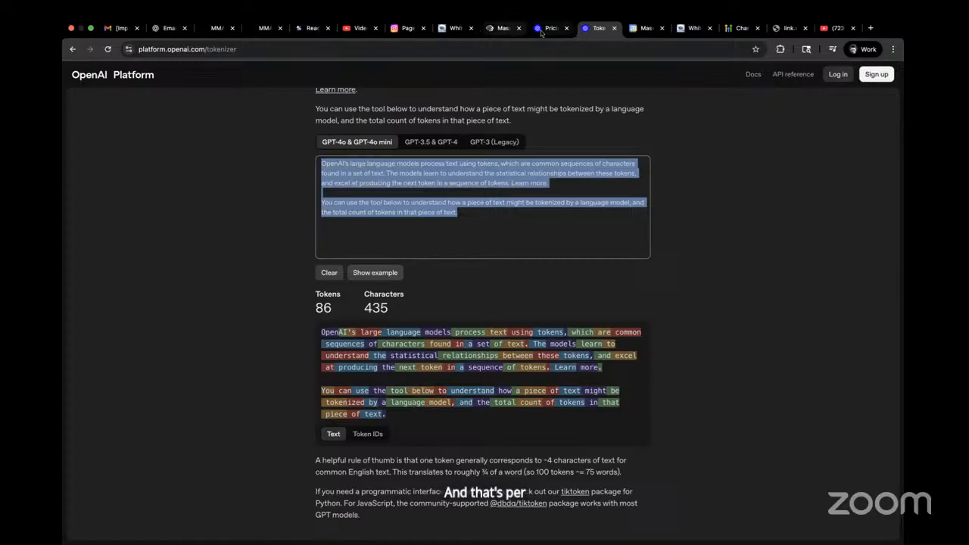
{"action": "scroll", "coordinate": [532, 122], "scroll_direction": "up", "scroll_amount": 5}
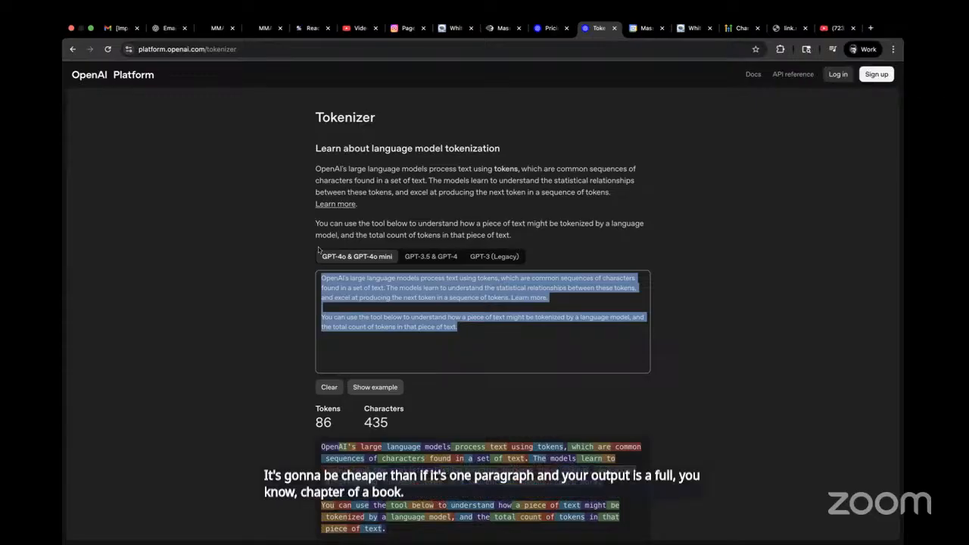
Compare the output prices with the input prices on the OpenAI pricing page and highlight the line stating the pricing unit
{"action": "left_click", "coordinate": [550, 29]}
{"action": "scroll", "coordinate": [554, 121], "scroll_direction": "up", "scroll_amount": 3}
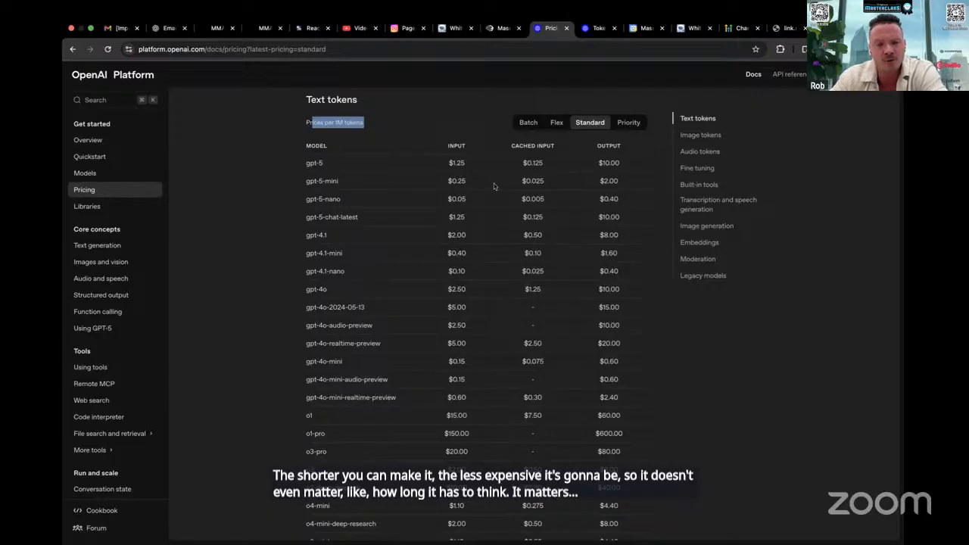
{"action": "left_click_drag", "start_coordinate": [604, 145], "coordinate": [578, 242]}
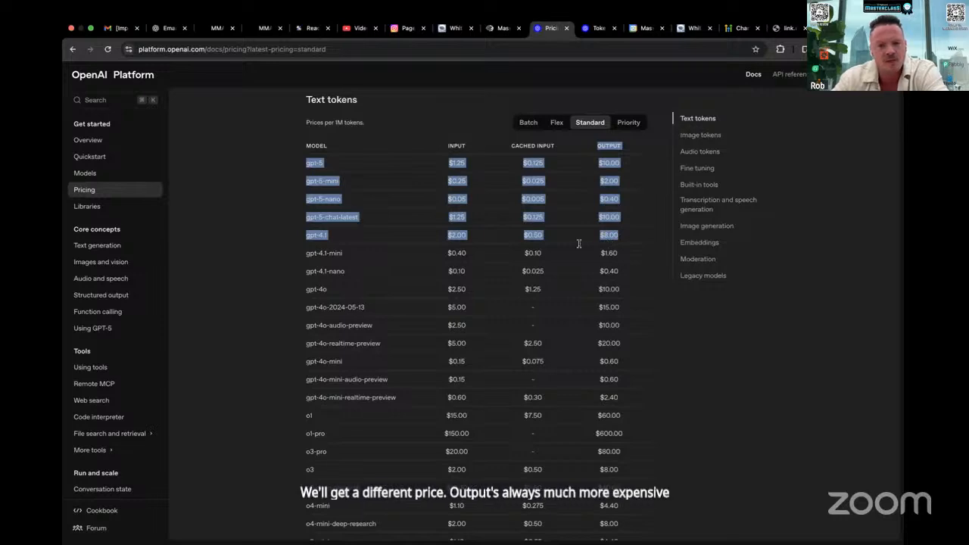
{"action": "scroll", "coordinate": [609, 299], "scroll_direction": "down", "scroll_amount": 4}
{"action": "scroll", "coordinate": [609, 300], "scroll_direction": "up", "scroll_amount": 5}
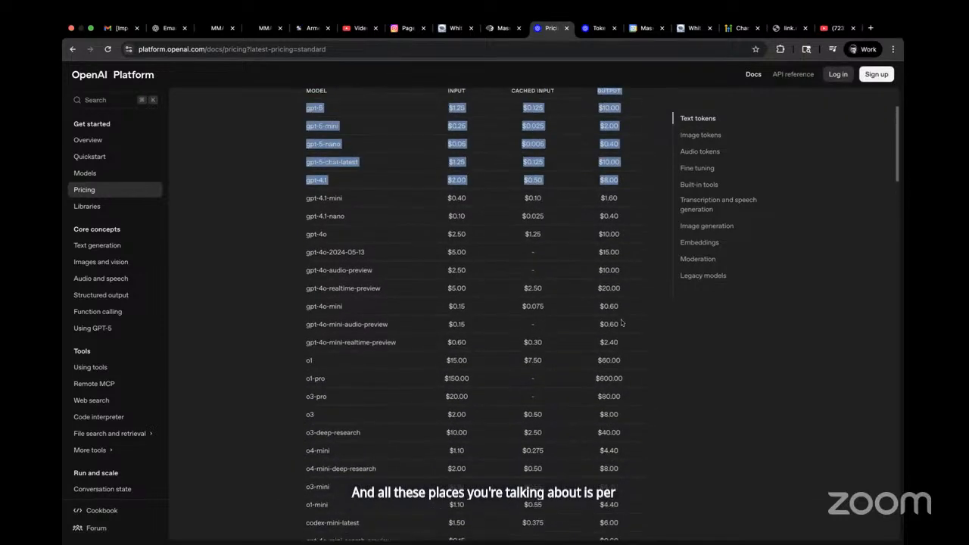
{"action": "left_click", "coordinate": [306, 172]}
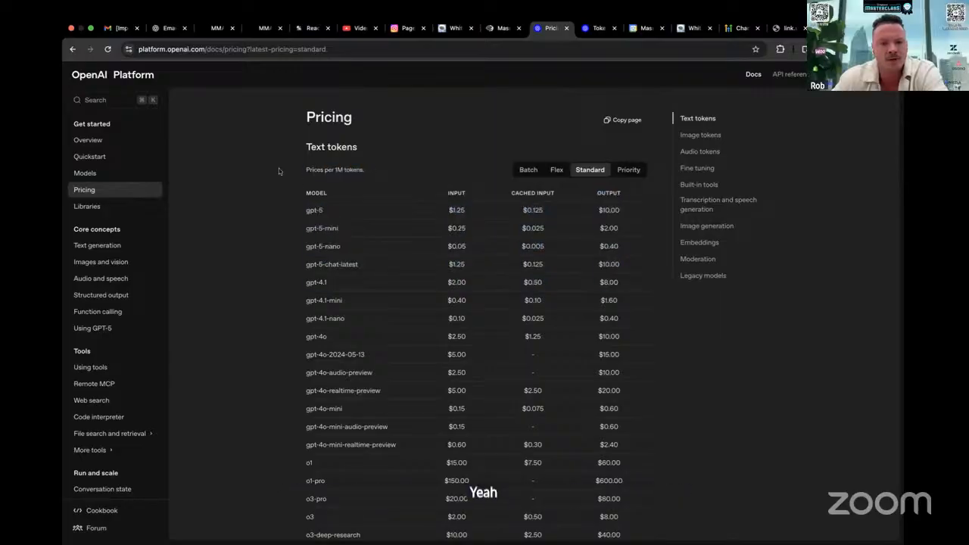
{"action": "triple_click", "coordinate": [309, 174]}
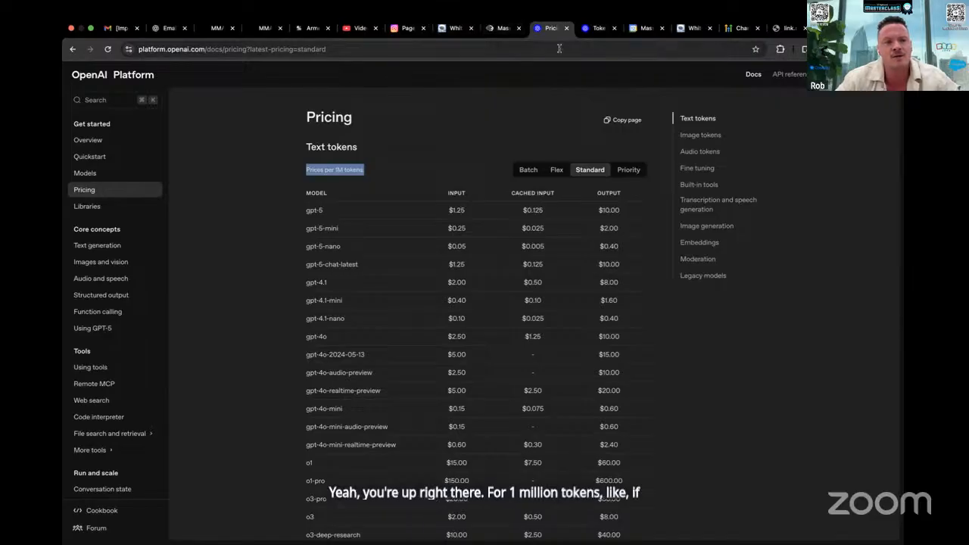
Switch to ChatGPT, ask "how many pages of text is 1M tokens" in the open chat, and highlight the question
{"action": "left_click", "coordinate": [168, 28]}
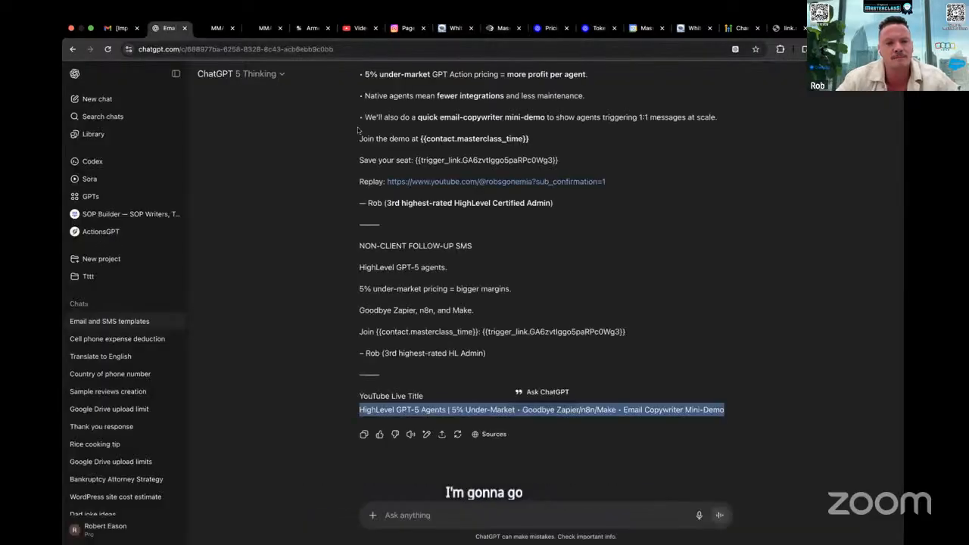
{"action": "left_click", "coordinate": [399, 525]}
{"action": "type", "text": "how many"}
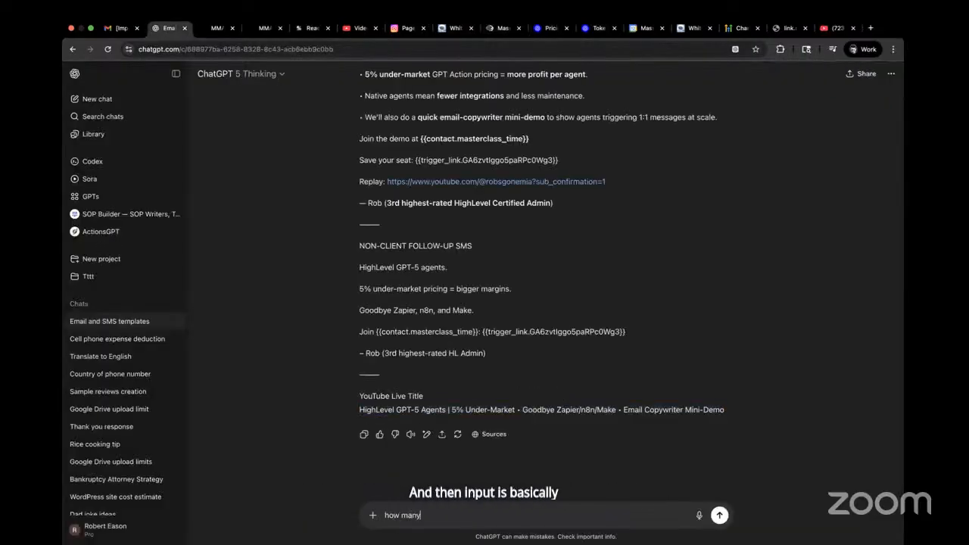
{"action": "type", "text": " pages of text is"}
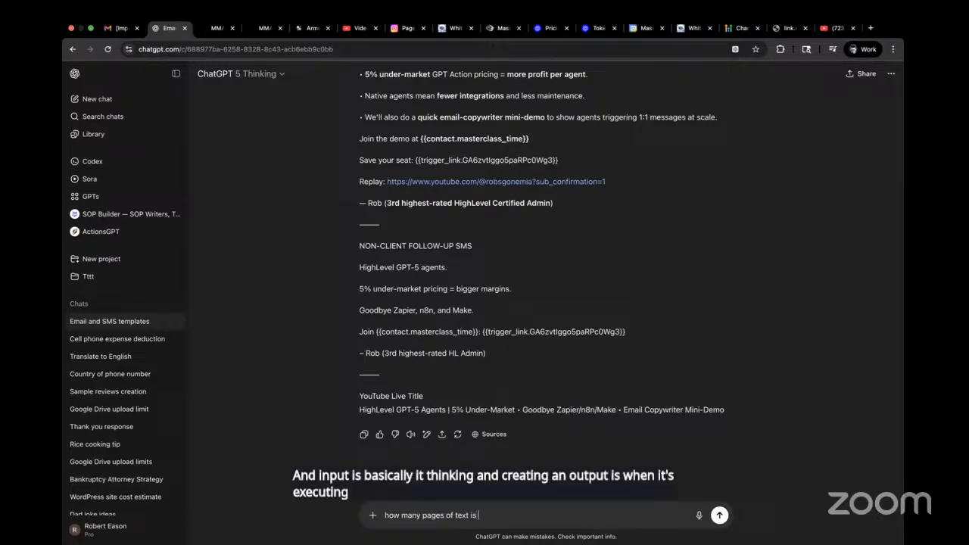
{"action": "type", "text": " 1M toke"}
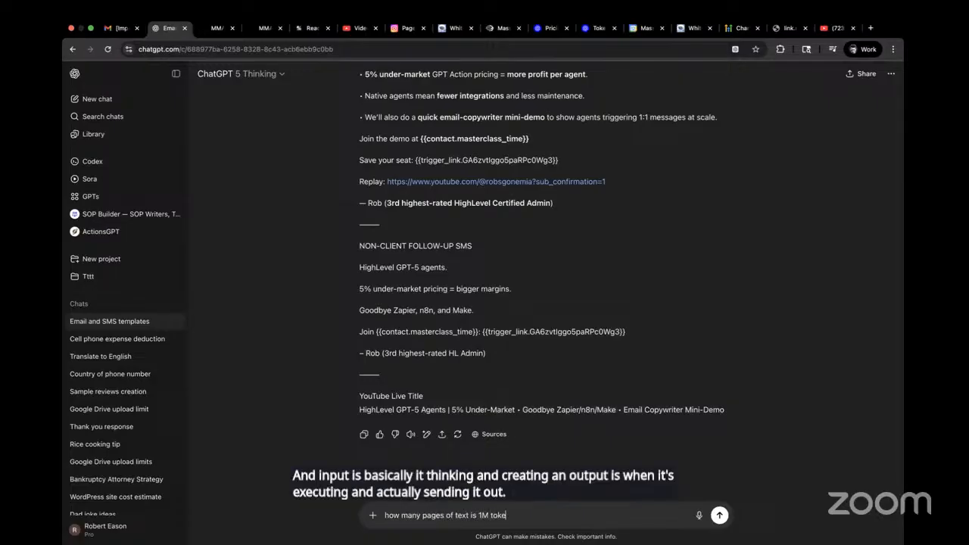
{"action": "type", "text": "ns"}
{"action": "key", "text": "Return"}
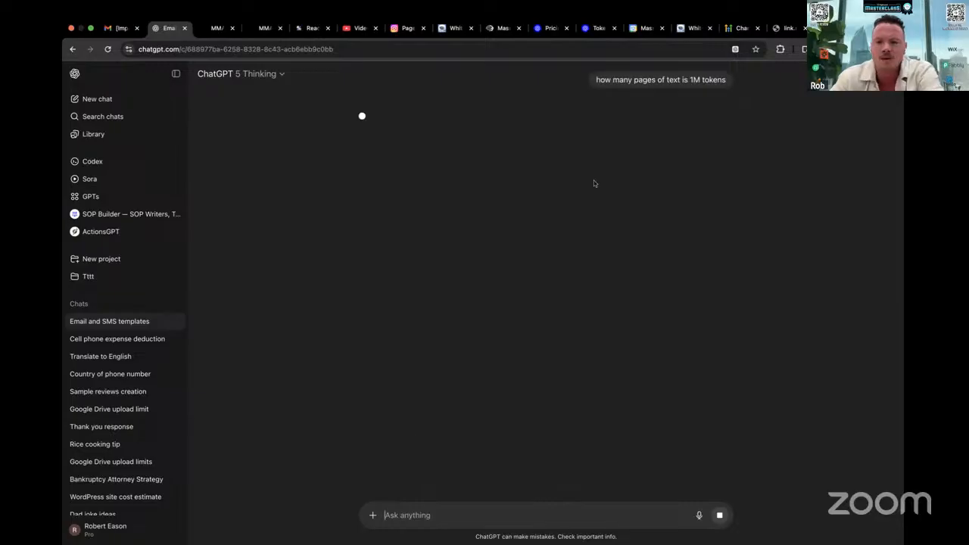
{"action": "left_click_drag", "start_coordinate": [596, 80], "coordinate": [727, 80]}
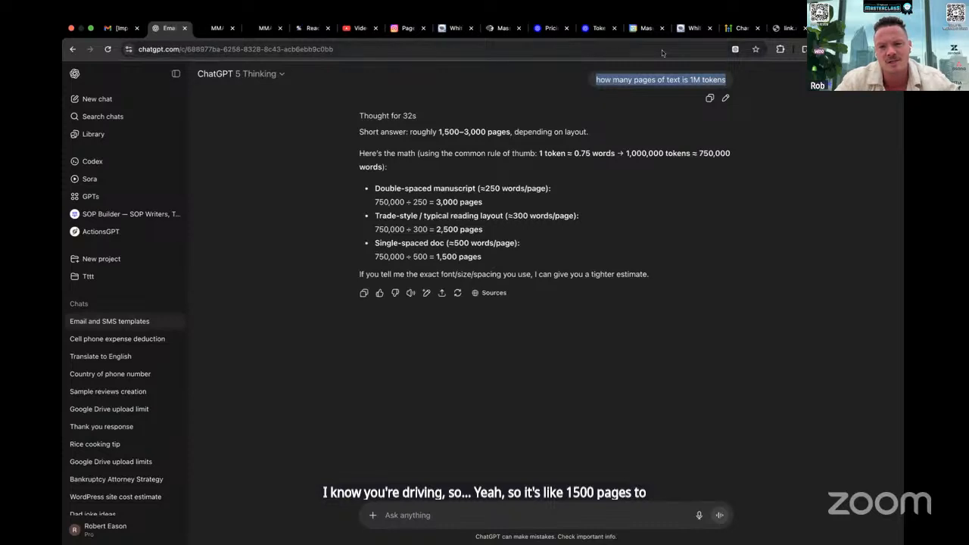
Highlight the gpt-5 input price on the OpenAI pricing page, and compare the Standard text token prices with the Priority tier
{"action": "left_click", "coordinate": [549, 28]}
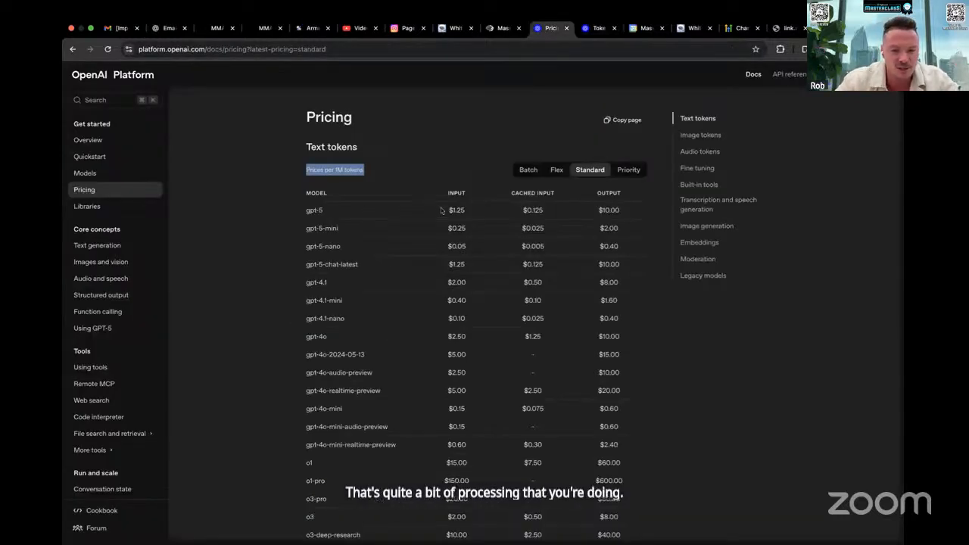
{"action": "left_click_drag", "start_coordinate": [442, 209], "coordinate": [467, 210]}
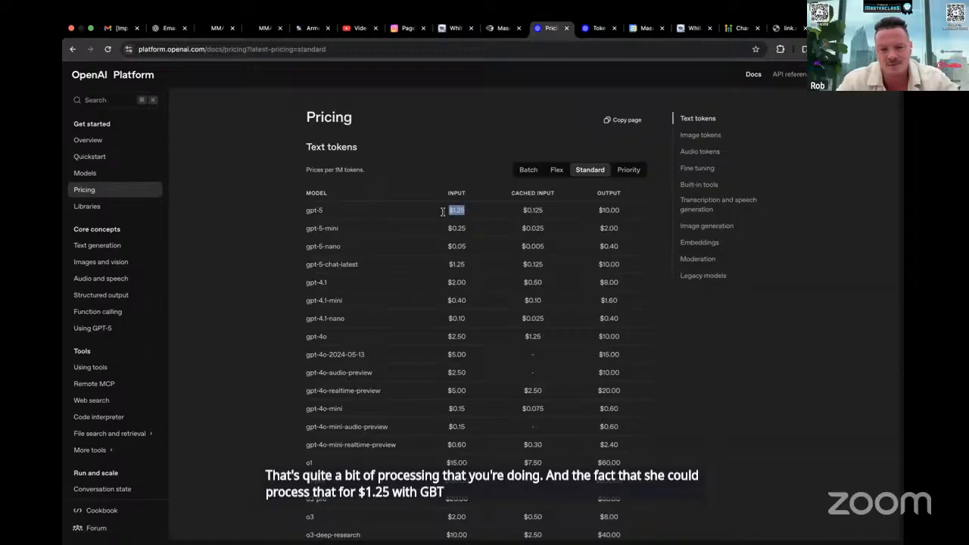
{"action": "scroll", "coordinate": [478, 407], "scroll_direction": "down", "scroll_amount": 2}
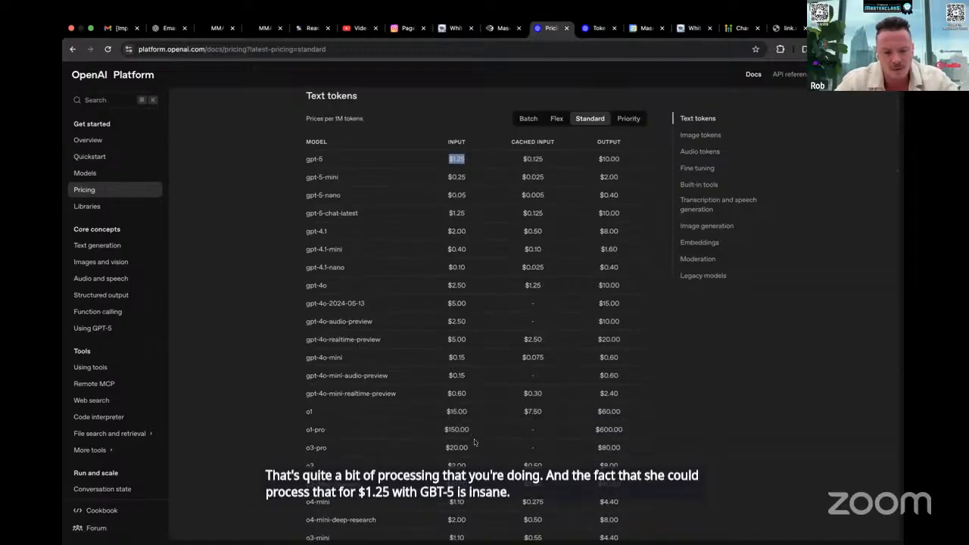
{"action": "left_click", "coordinate": [472, 459]}
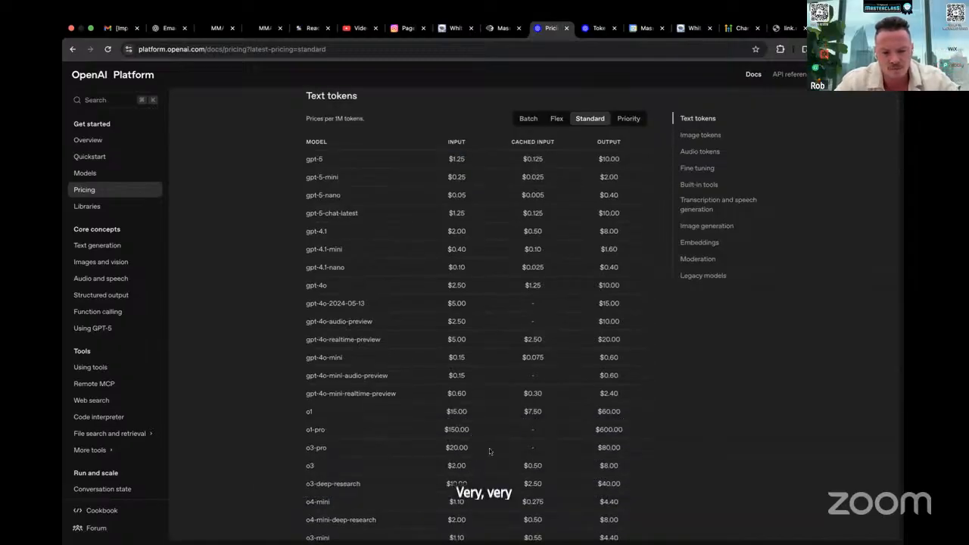
{"action": "scroll", "coordinate": [645, 377], "scroll_direction": "up", "scroll_amount": 2}
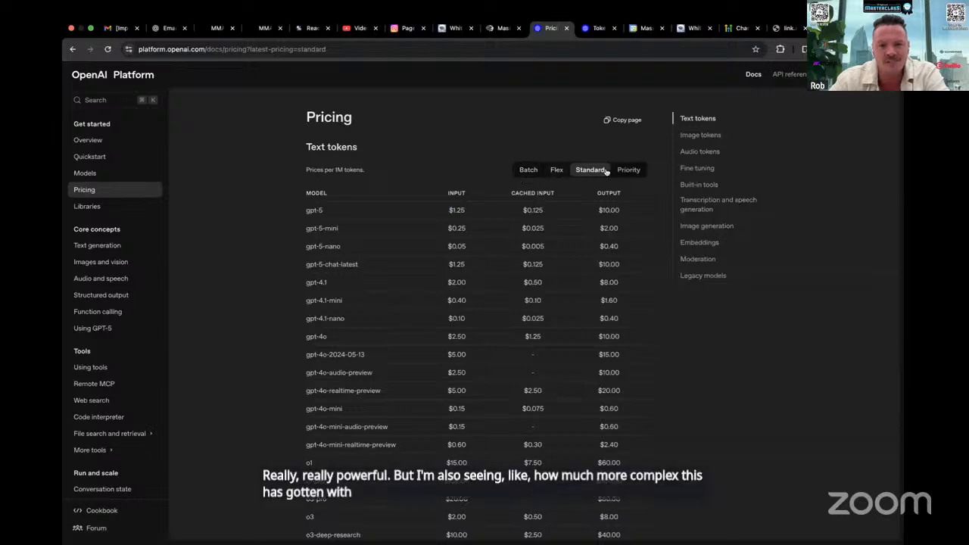
{"action": "left_click", "coordinate": [631, 169]}
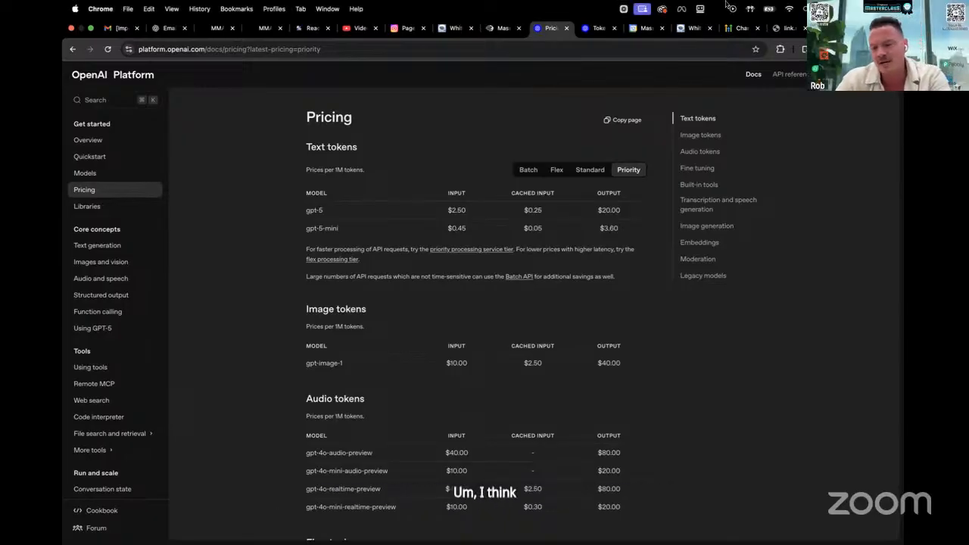
{"action": "mouse_move", "coordinate": [390, 162]}
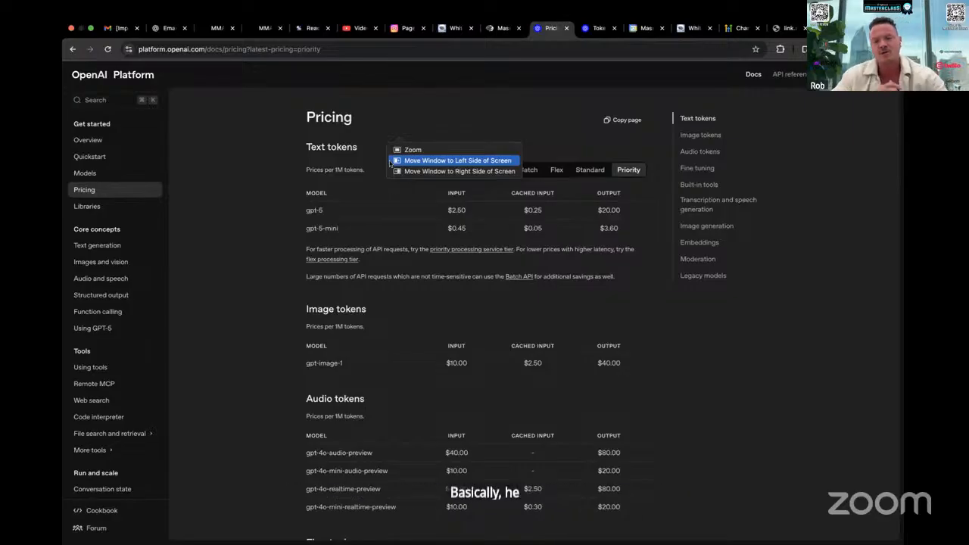
Switch to the Massmarket workflow builder, add a GPT Powered By OpenAI action to the new workflow, and set its model to GPT 5
{"action": "left_click", "coordinate": [501, 28]}
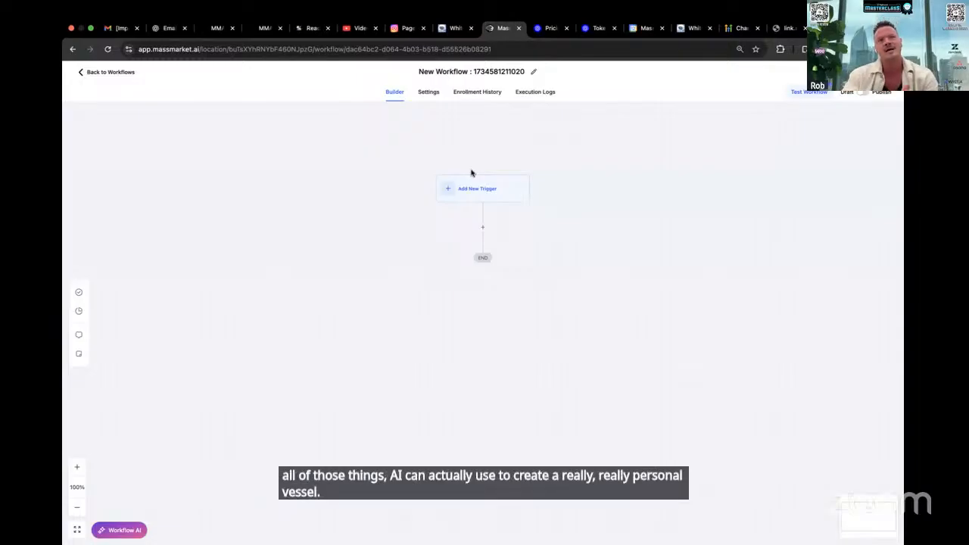
{"action": "left_click", "coordinate": [482, 226]}
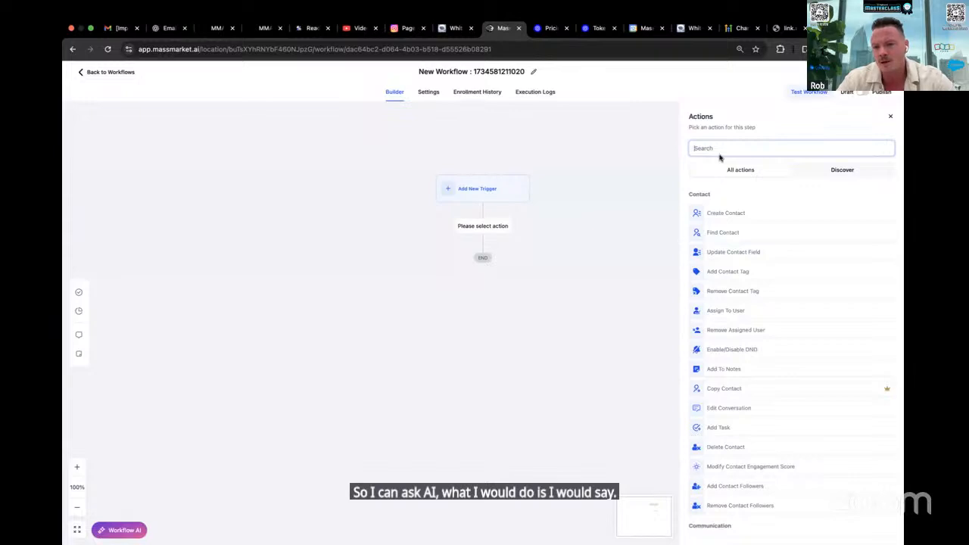
{"action": "type", "text": "ai"}
{"action": "key", "text": "BackSpace"}
{"action": "key", "text": "BackSpace"}
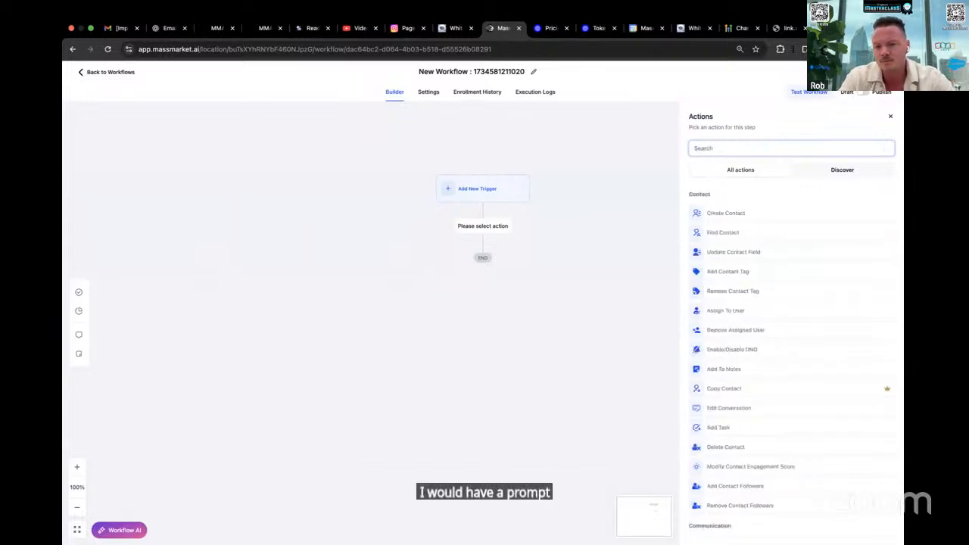
{"action": "type", "text": "gpt"}
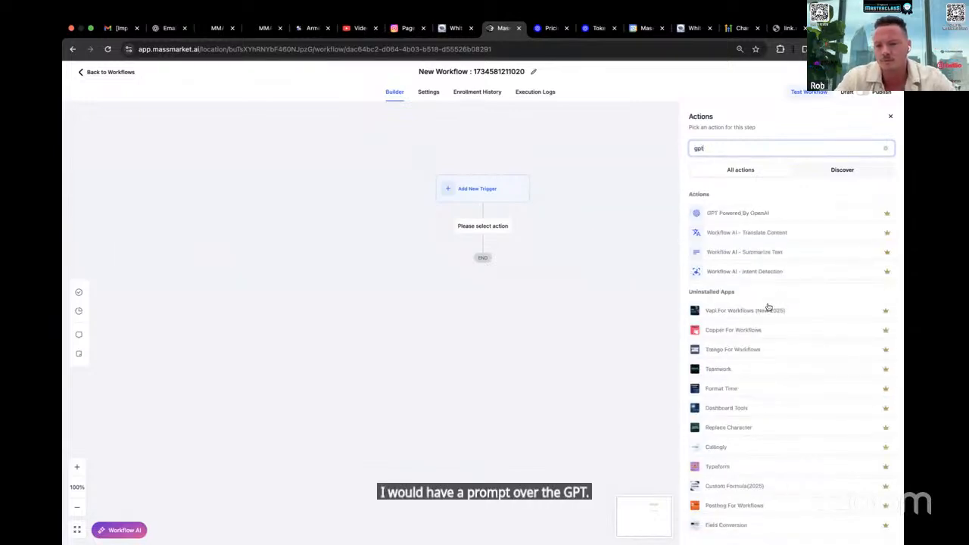
{"action": "left_click", "coordinate": [715, 214]}
{"action": "left_click", "coordinate": [727, 223]}
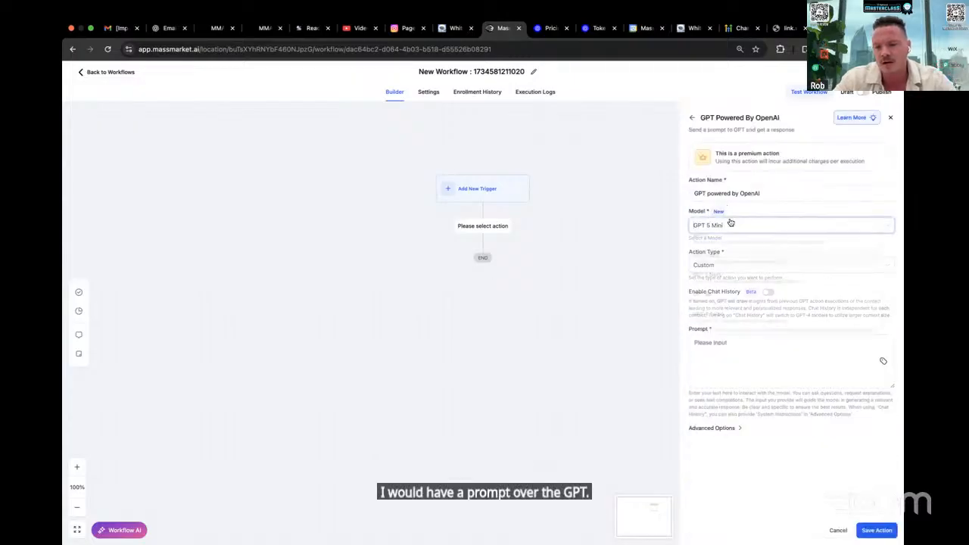
{"action": "left_click", "coordinate": [728, 246]}
Begin the GPT action's prompt with "take" followed by the contact's Business Industry custom field
{"action": "left_click", "coordinate": [736, 345]}
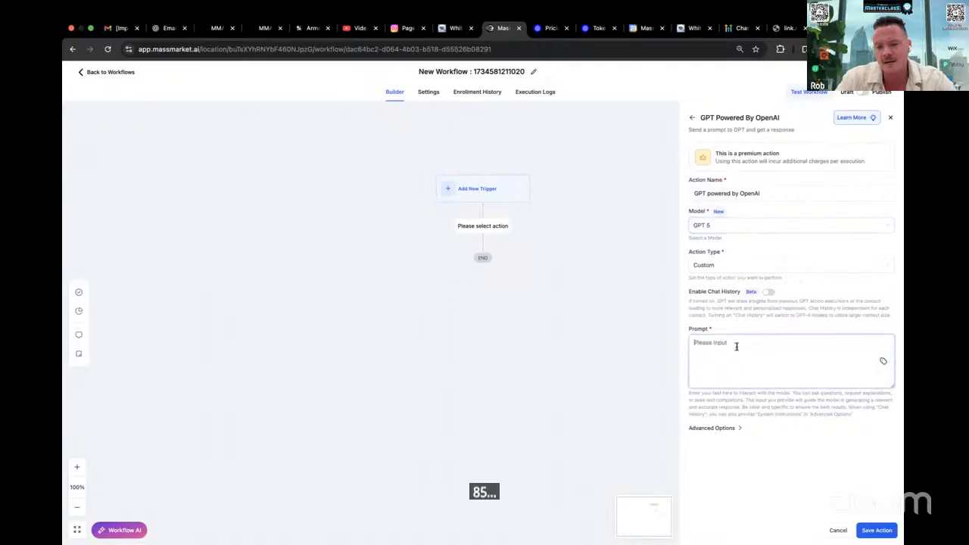
{"action": "type", "text": "take"}
{"action": "left_click", "coordinate": [880, 359]}
{"action": "left_click", "coordinate": [804, 180]}
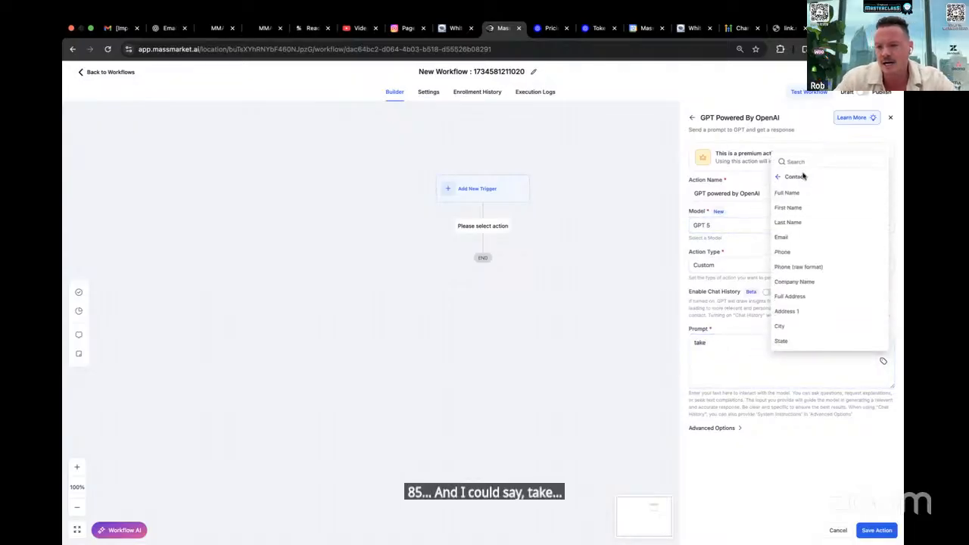
{"action": "type", "text": "indus"}
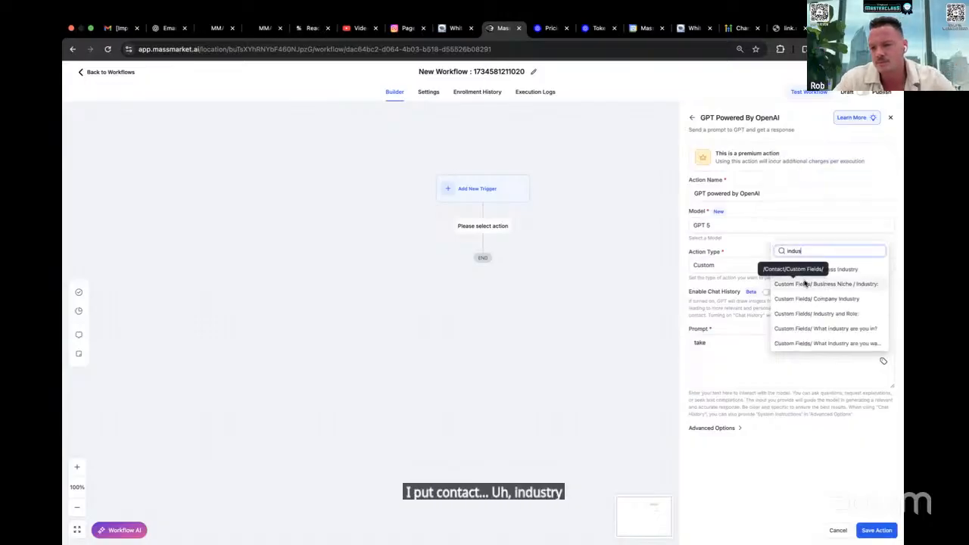
{"action": "left_click", "coordinate": [842, 269]}
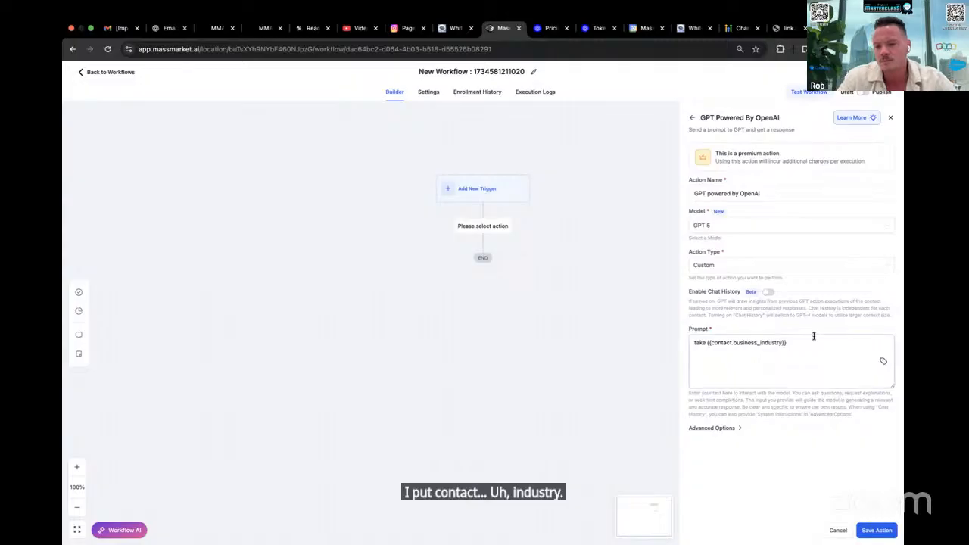
Continue the prompt with "and" followed by the contact's job title custom field
{"action": "type", "text": "and"}
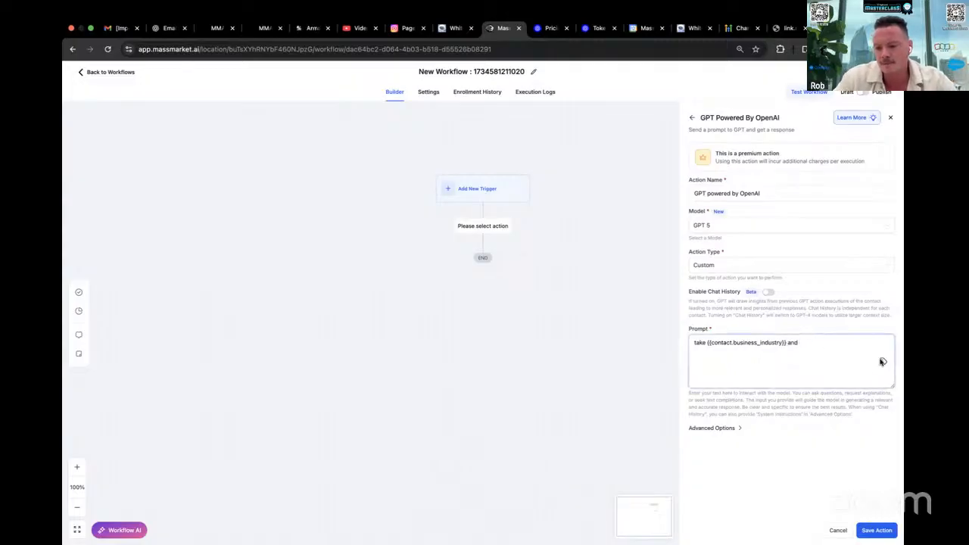
{"action": "left_click", "coordinate": [881, 362]}
{"action": "left_click", "coordinate": [809, 251]}
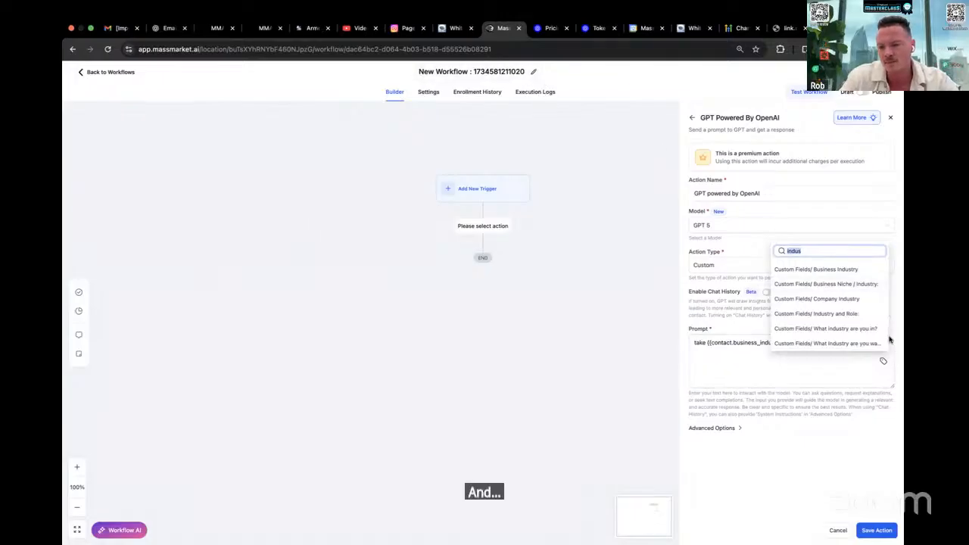
{"action": "type", "text": "job title"}
{"action": "left_click", "coordinate": [808, 340]}
{"action": "left_click", "coordinate": [808, 351]}
Extend the prompt with "and think of the task they likely could" after the job title field
{"action": "type", "text": "and think"}
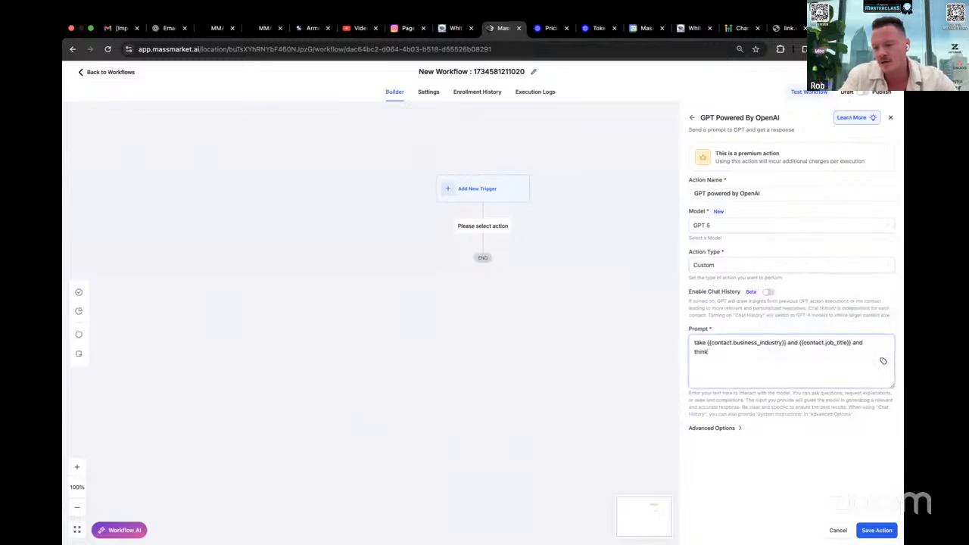
{"action": "type", "text": " of the "}
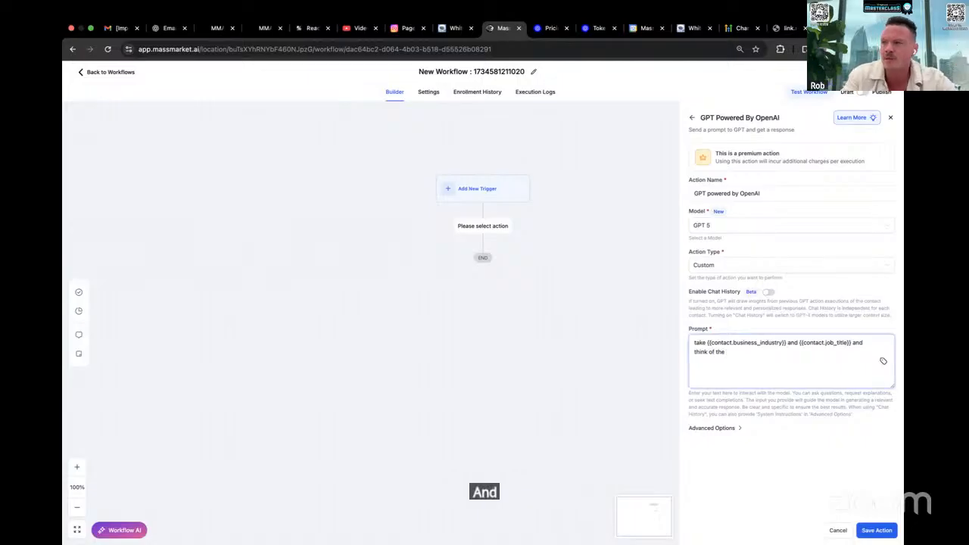
{"action": "type", "text": "thing the"}
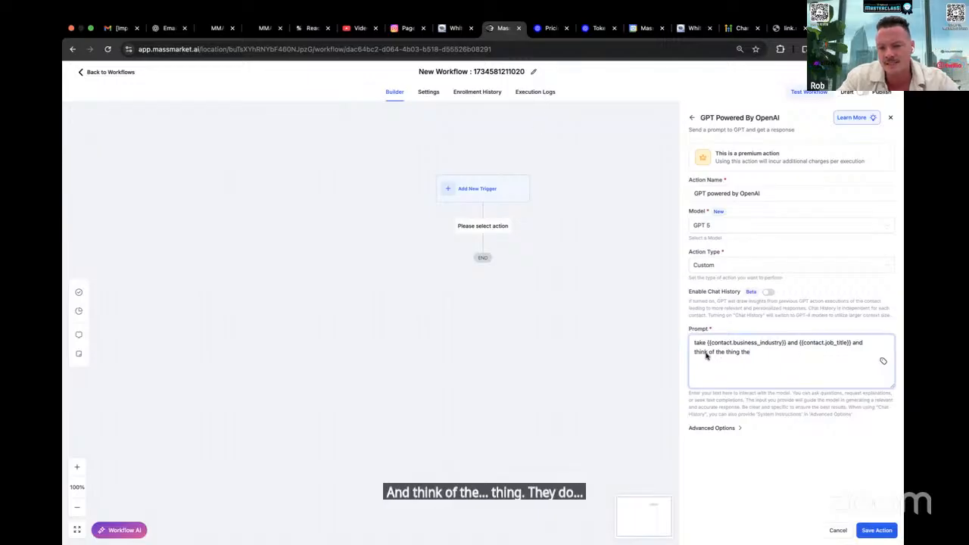
{"action": "double_click", "coordinate": [731, 352]}
{"action": "type", "text": "task they likely could"}
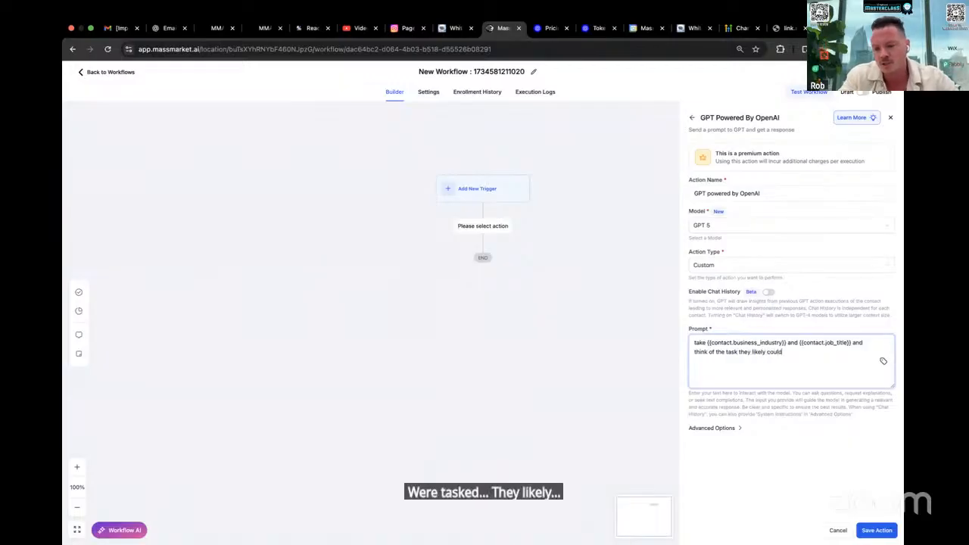
Continue the prompt sentence with "save the most time on in their day to day job"
{"action": "type", "text": "e m"}
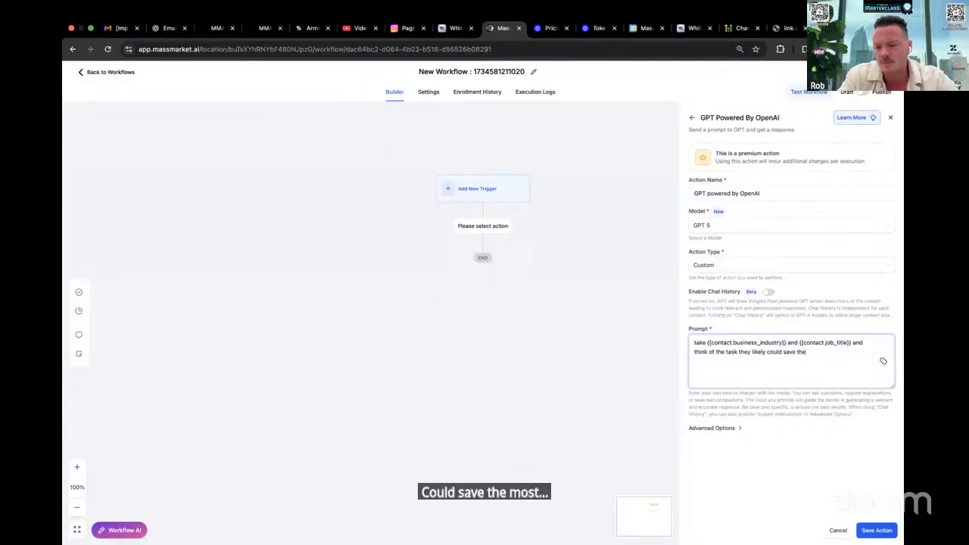
{"action": "key", "text": "BackSpace"}
{"action": "key", "text": "BackSpace"}
{"action": "key", "text": "BackSpace"}
{"action": "type", "text": "st time on in their"}
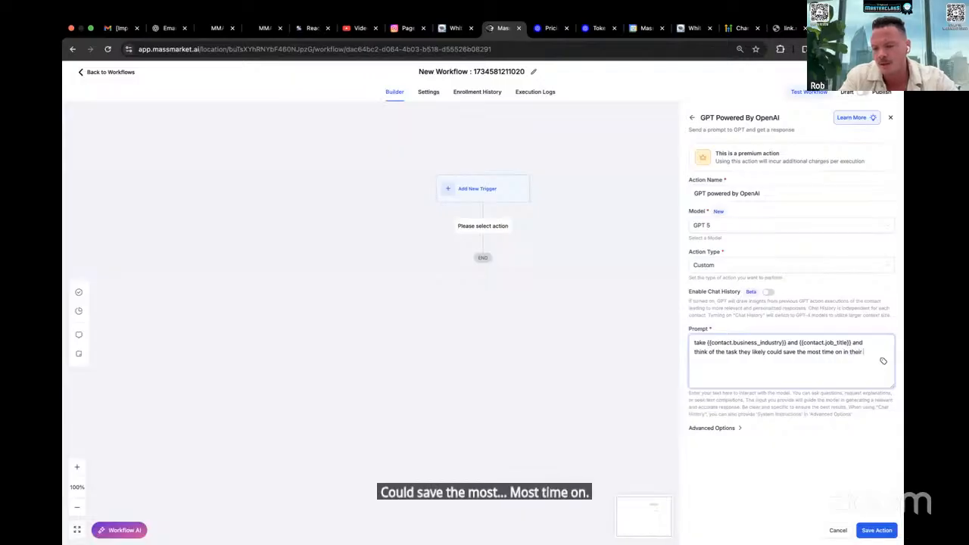
{"action": "type", "text": " day to day job that "}
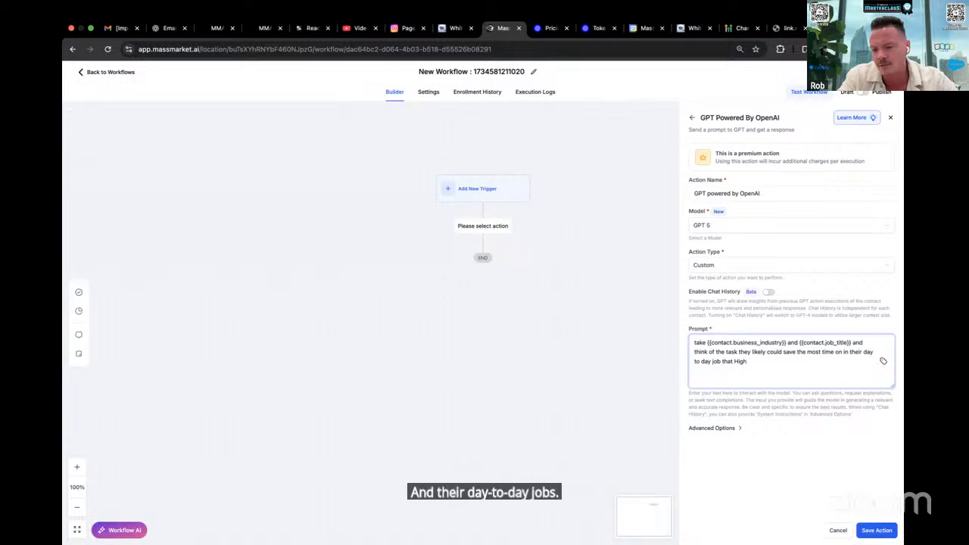
{"action": "type", "text": "High"}
Complete the task wording with "using Highlevel" and add "and reference a landmark in the" to the prompt
{"action": "key", "text": "BackSpace"}
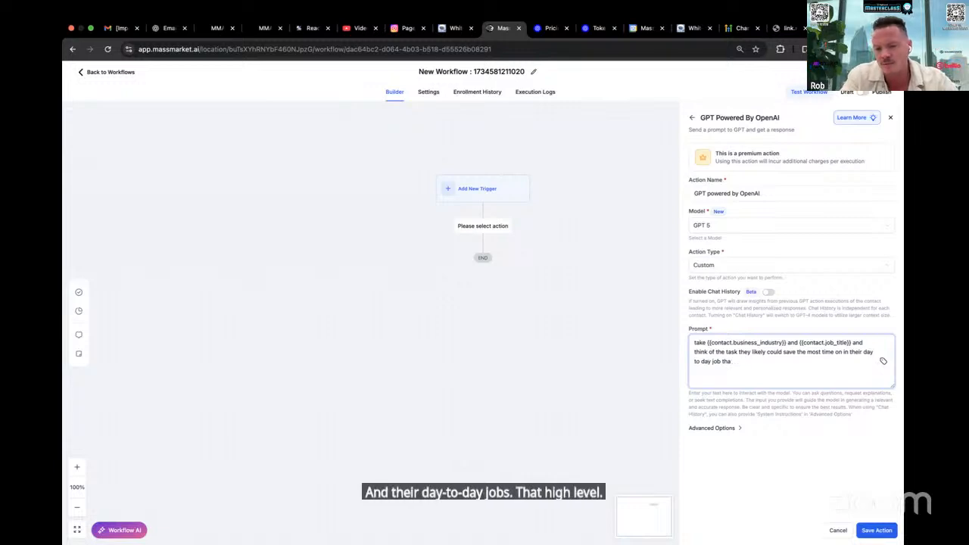
{"action": "key", "text": "BackSpace"}
{"action": "key", "text": "BackSpace"}
{"action": "key", "text": "BackSpace"}
{"action": "type", "text": "using Highlevel and"}
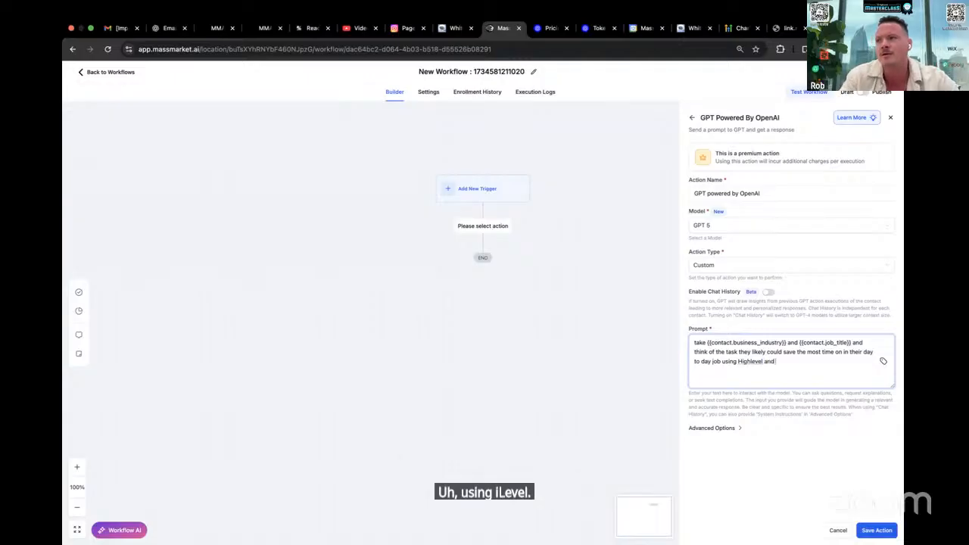
{"action": "type", "text": " reference a landma"}
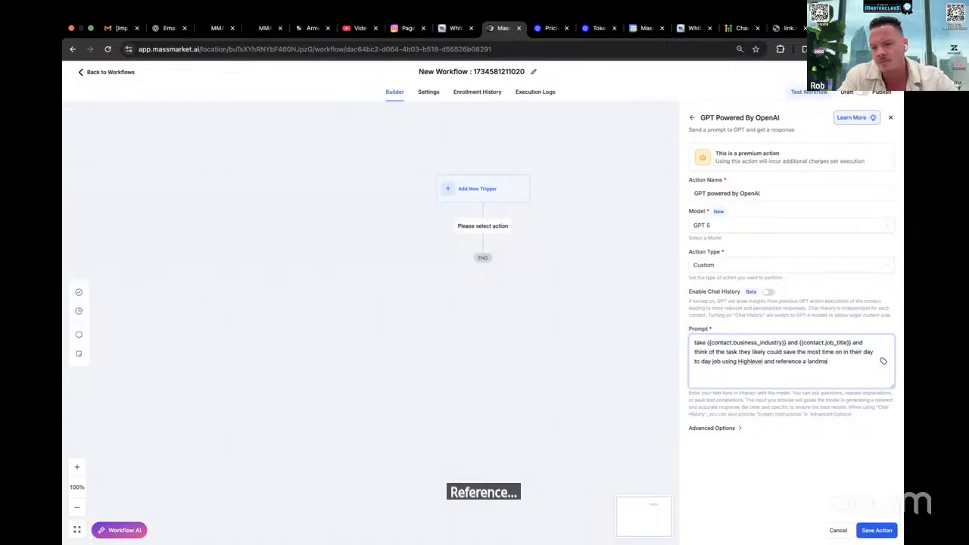
{"action": "type", "text": "rk in the"}
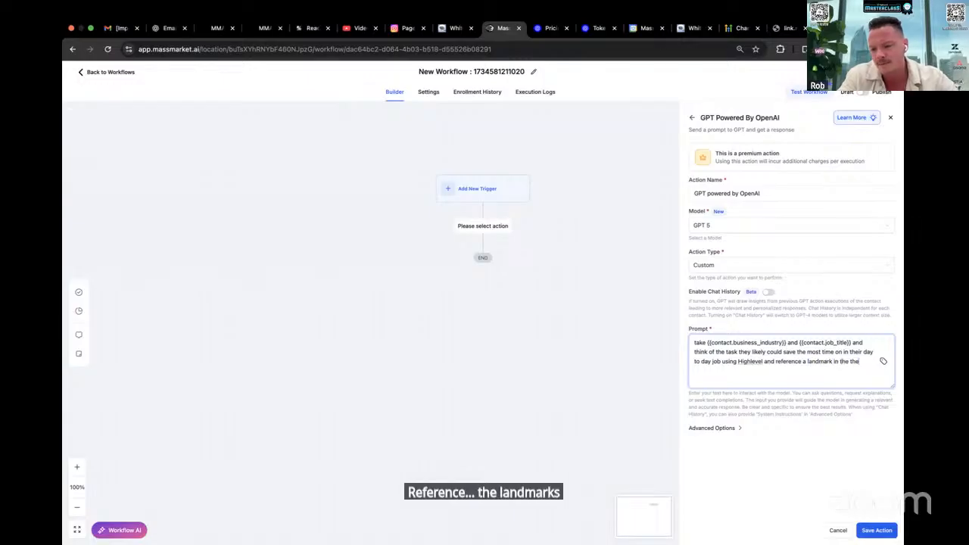
Search the custom values for "city" and insert the Contact/ City field at the end of the prompt
{"action": "left_click", "coordinate": [883, 361]}
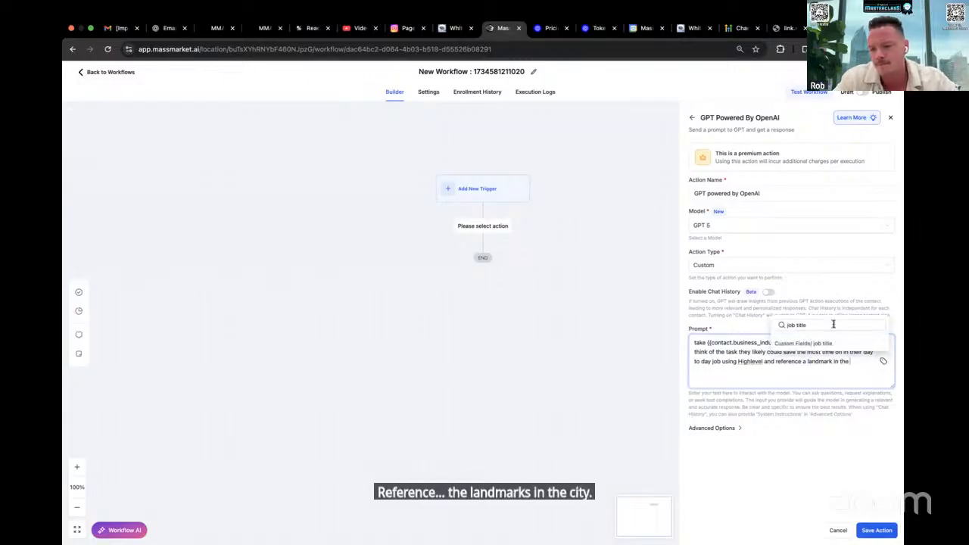
{"action": "key", "text": "ctrl+a"}
{"action": "key", "text": "BackSpace"}
{"action": "type", "text": "client"}
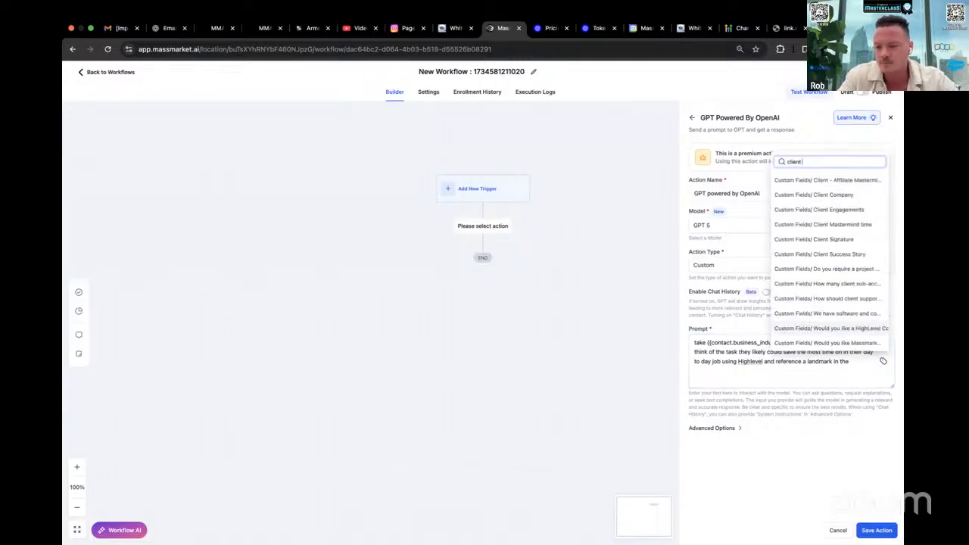
{"action": "key", "text": "BackSpace"}
{"action": "key", "text": "BackSpace"}
{"action": "key", "text": "BackSpace"}
{"action": "type", "text": "ity"}
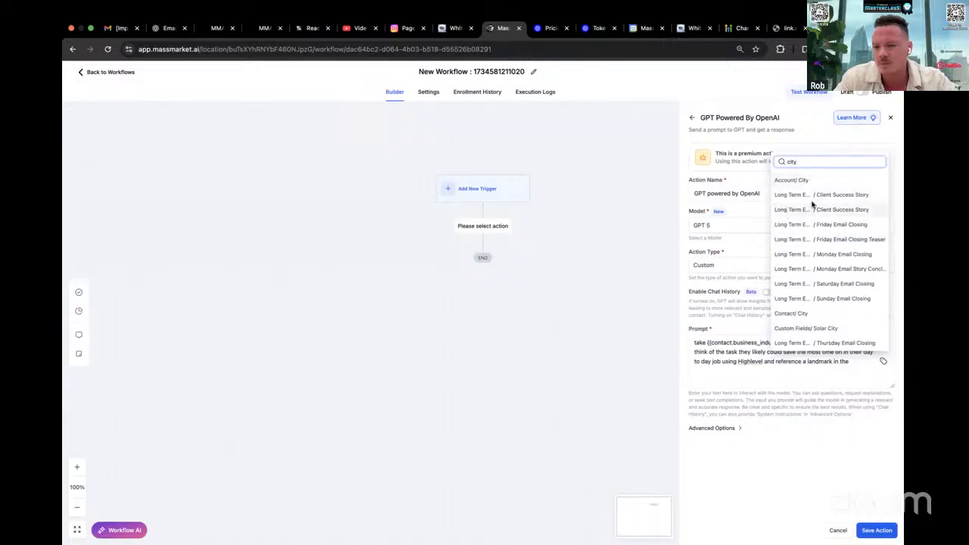
{"action": "left_click", "coordinate": [816, 315]}
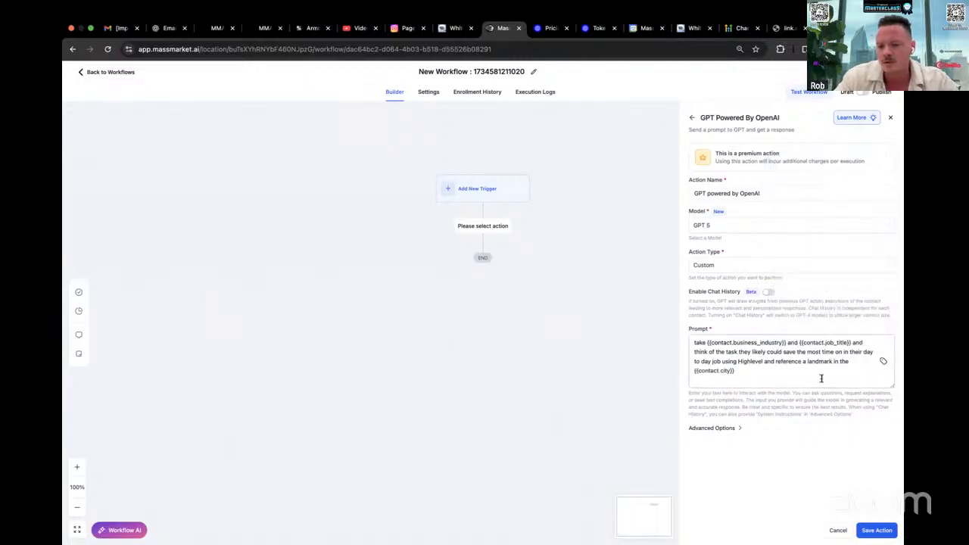
Add "closest to where they work and mention im in the same." after the contact city field in the prompt
{"action": "type", "text": "closest to where they wor"}
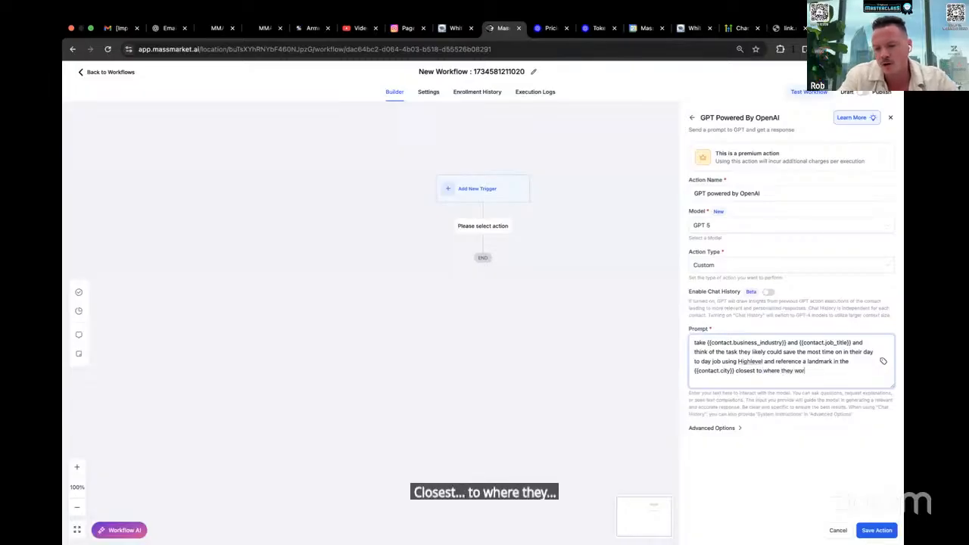
{"action": "type", "text": "k and m"}
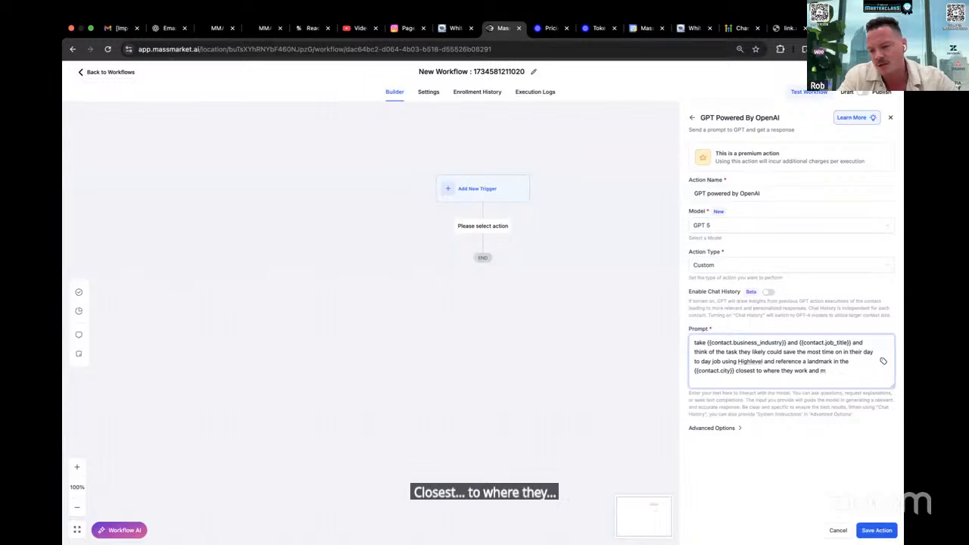
{"action": "type", "text": "ention im in the same."}
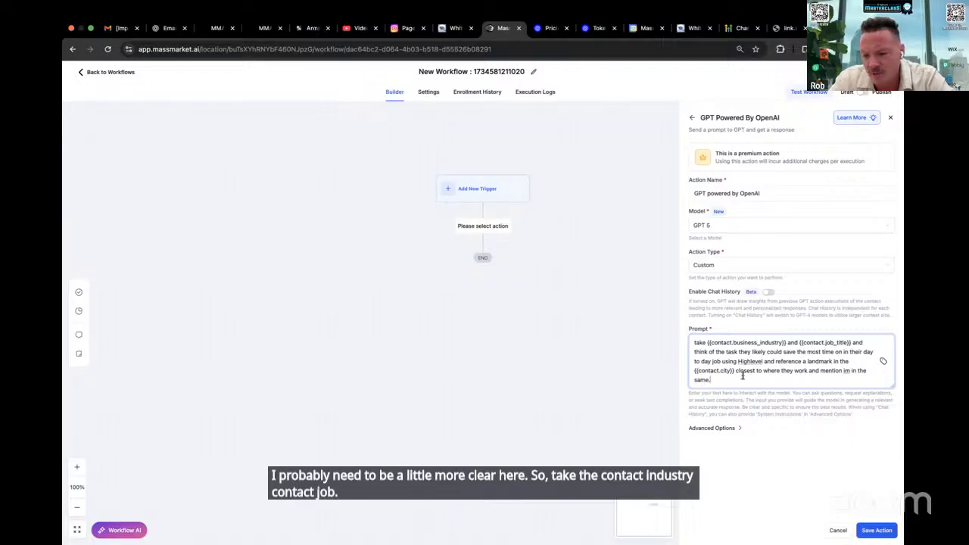
Insert ". write a short email body with an introduction line, three bullets points," after "using Highlevel" in the prompt
{"action": "type", "text": "rite a short"}
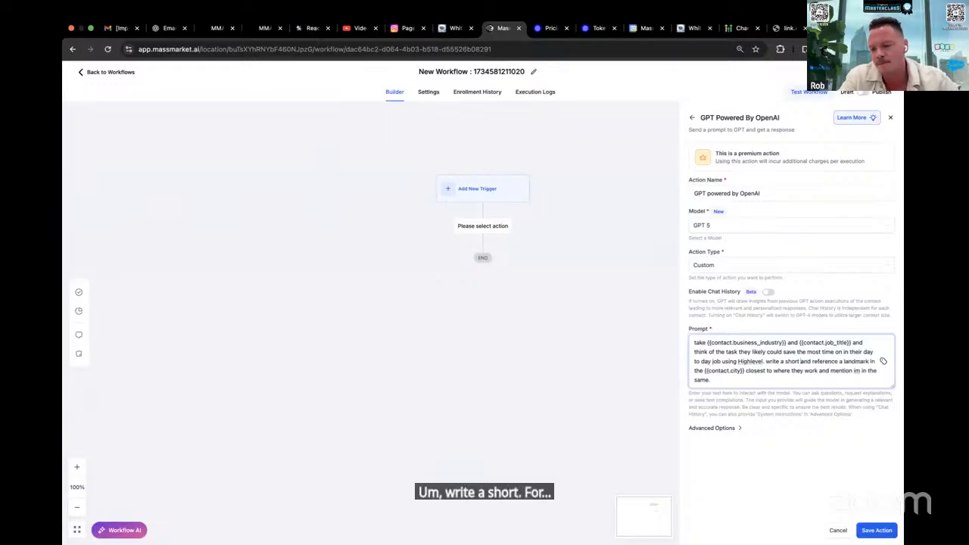
{"action": "type", "text": "email body with "}
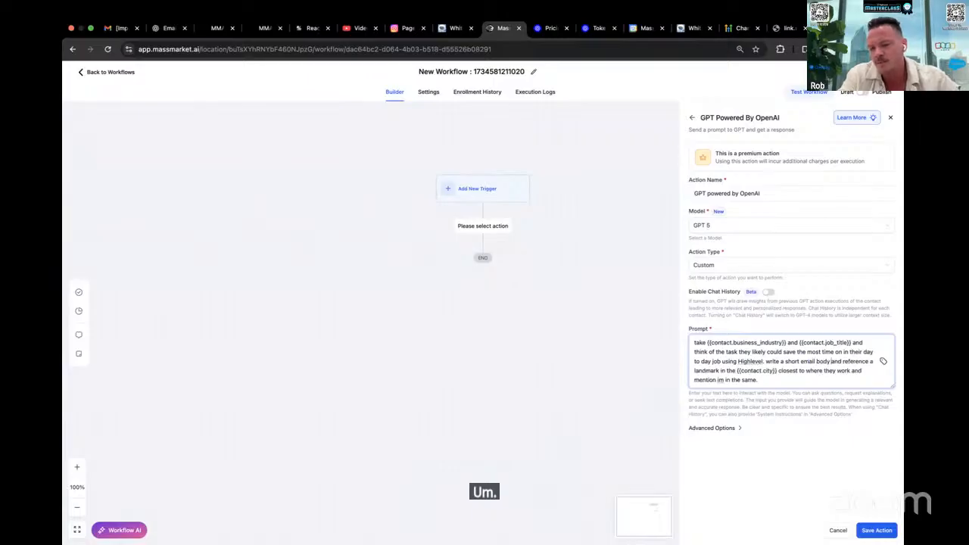
{"action": "type", "text": "an "}
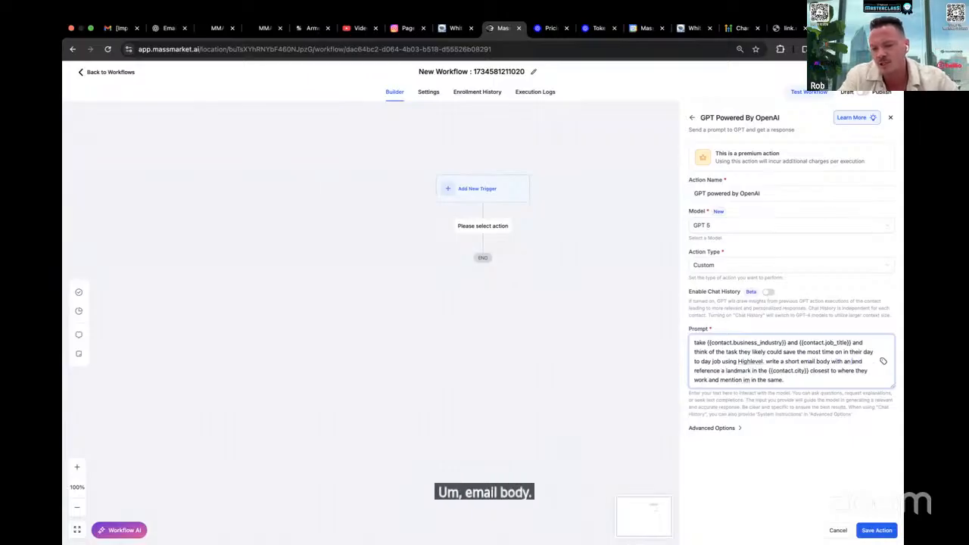
{"action": "type", "text": "introduction line, "}
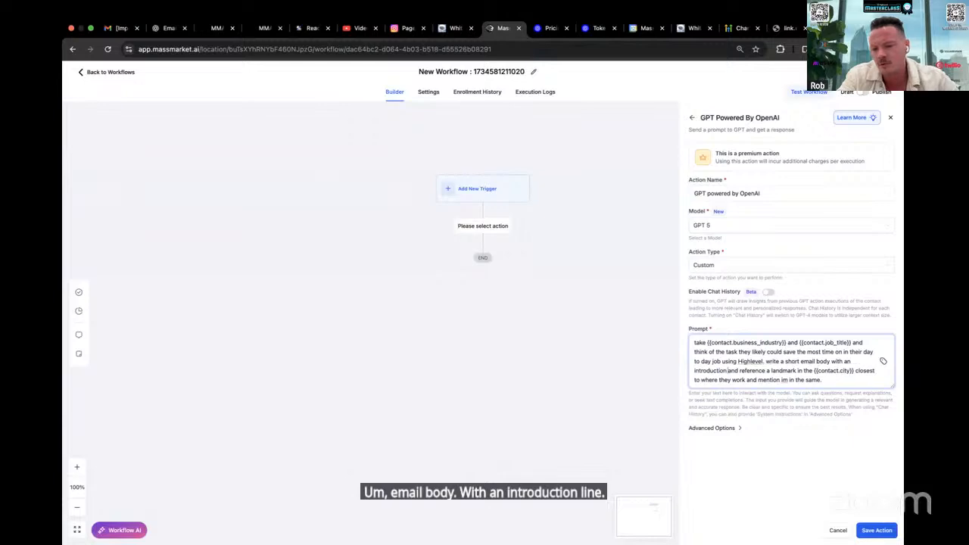
{"action": "type", "text": "three bul"}
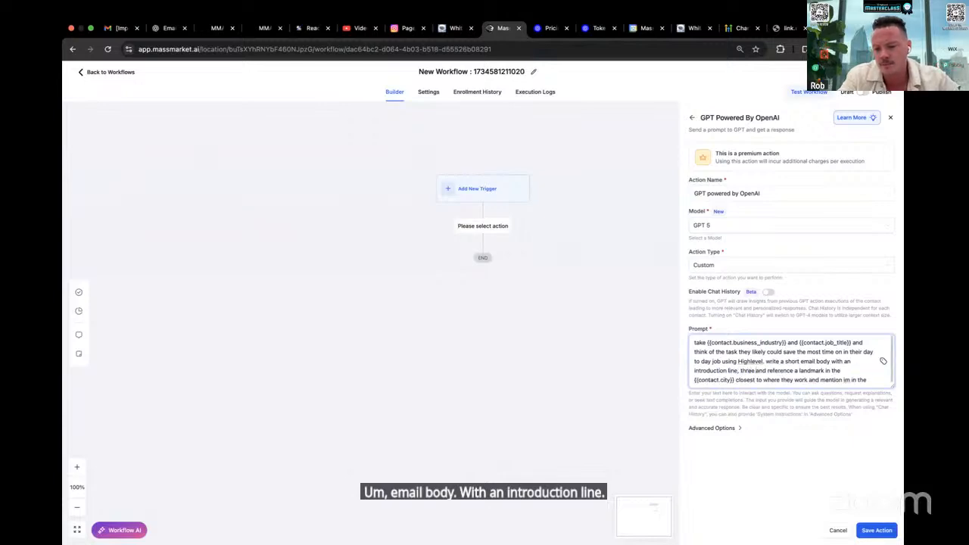
{"action": "type", "text": "lets points"}
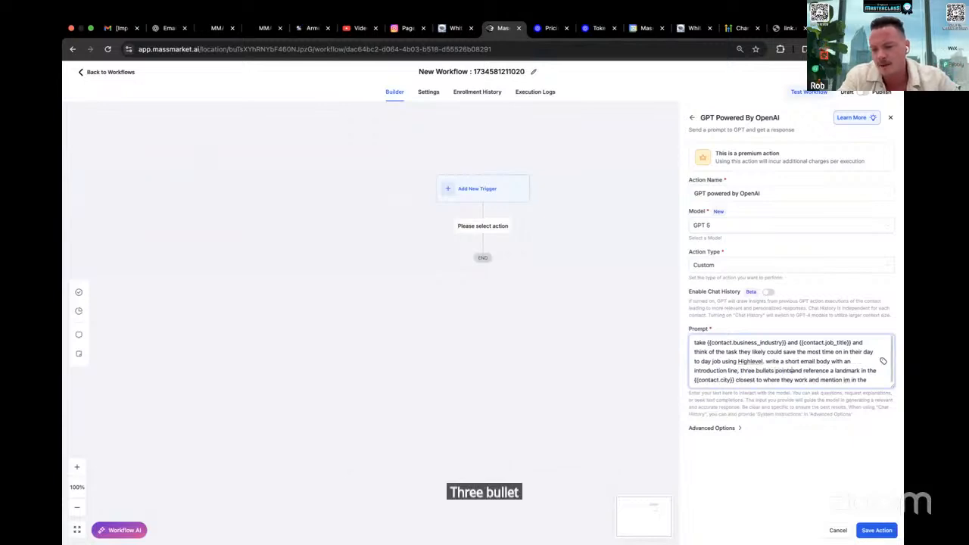
{"action": "type", "text": ", "}
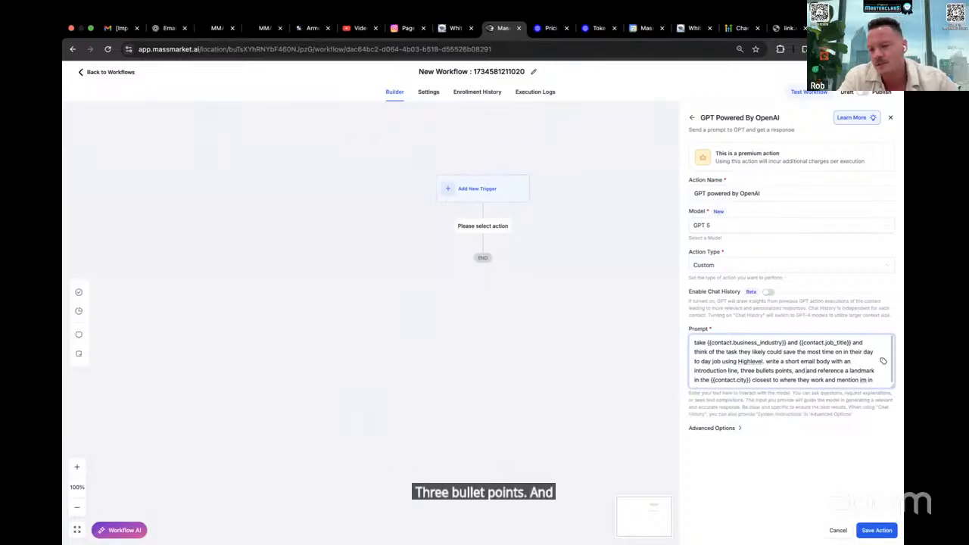
{"action": "type", "text": "and a call to action "}
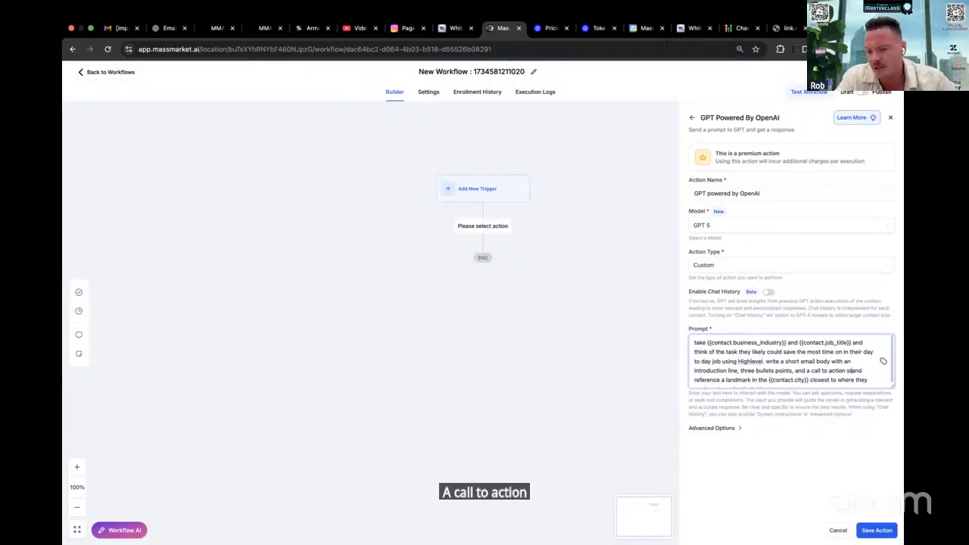
{"action": "type", "text": "start a trial "}
{"action": "type", "text": "of highlevel using my"}
{"action": "type", "text": " aff"}
{"action": "type", "text": "ilia"}
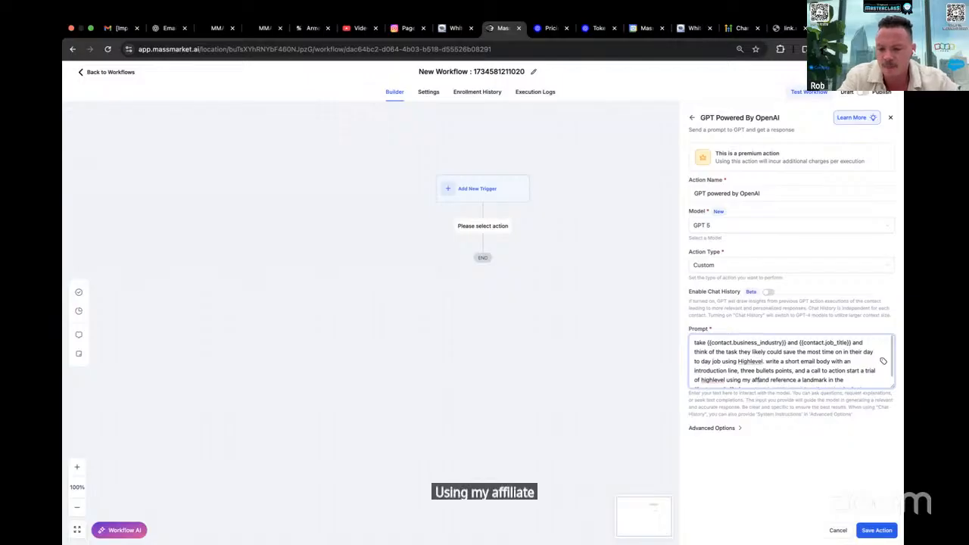
Continue the email instructions with "and a call to action start a trial of highlevel using my affiliate link."
{"action": "key", "text": "BackSpace"}
{"action": "key", "text": "BackSpace"}
{"action": "type", "text": "iate link."}
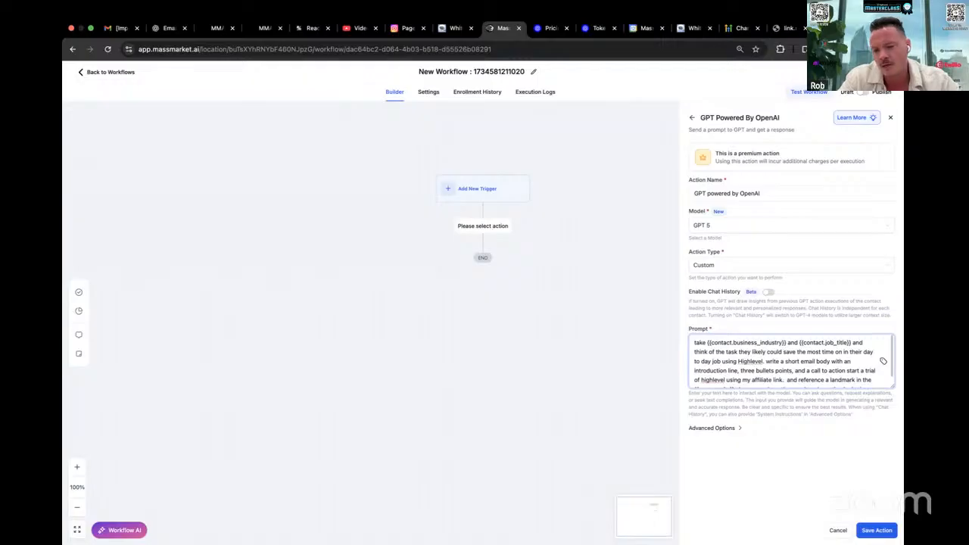
Insert "in the intro line, let them know i live in the same city and" before the landmark wording in the prompt
{"action": "scroll", "coordinate": [781, 345], "scroll_direction": "down", "scroll_amount": 2}
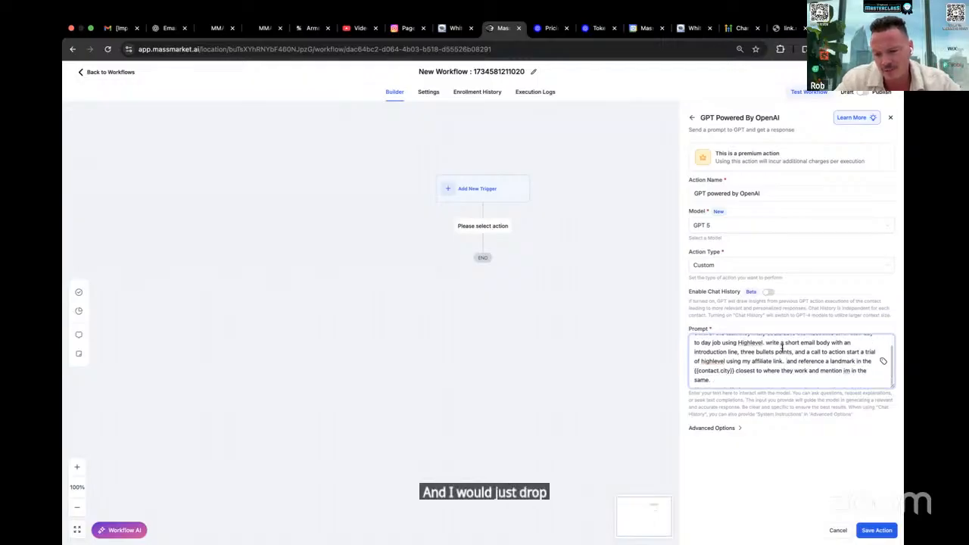
{"action": "type", "text": "in"}
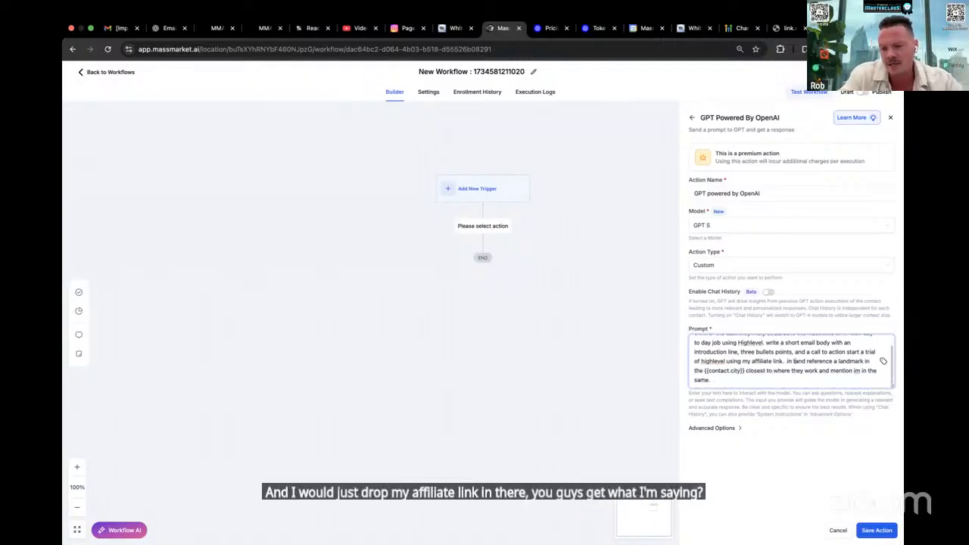
{"action": "type", "text": " the intro line,"}
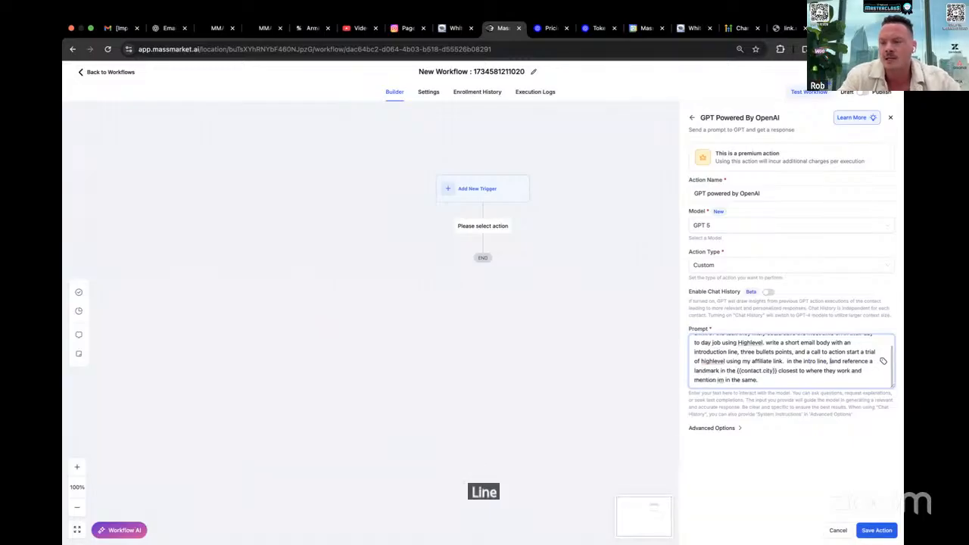
{"action": "type", "text": " let them know i"}
{"action": "type", "text": " live in the"}
{"action": "type", "text": " same city"}
{"action": "type", "text": " and"}
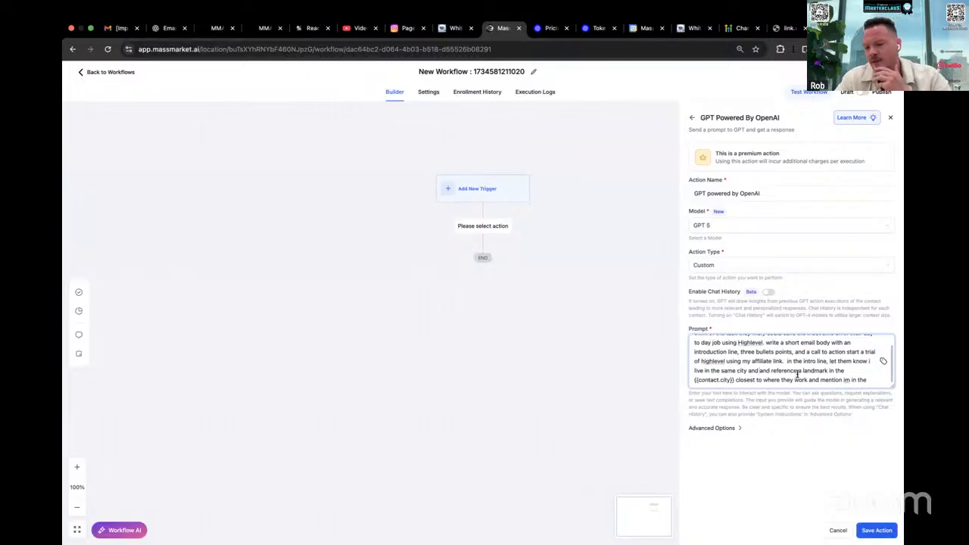
Replace "work" with "are located at" in the prompt's landmark sentence
{"action": "scroll", "coordinate": [812, 373], "scroll_direction": "down", "scroll_amount": 1}
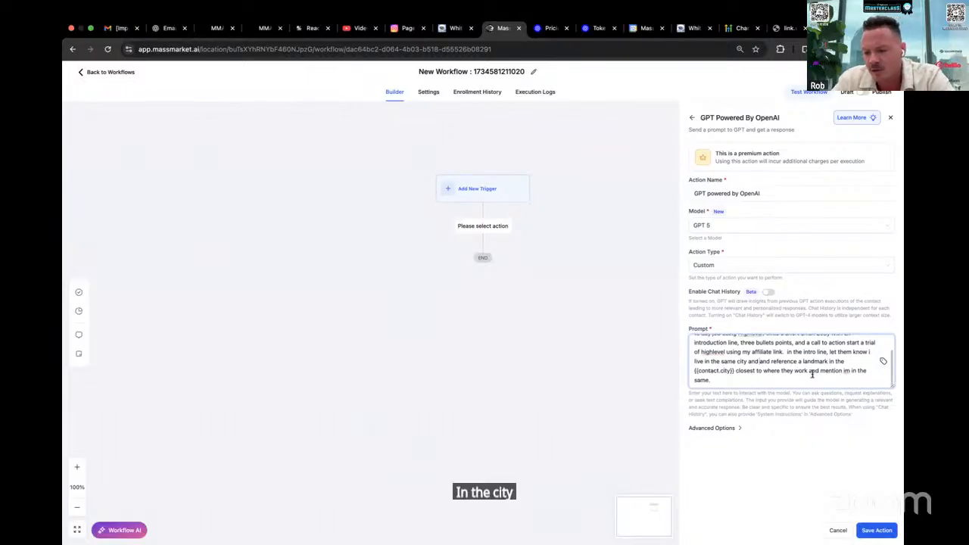
{"action": "mouse_move", "coordinate": [807, 372]}
{"action": "left_mouse_down"}
{"action": "mouse_move", "coordinate": [777, 373]}
{"action": "mouse_move", "coordinate": [792, 373]}
{"action": "left_mouse_up"}
{"action": "type", "text": "are located"}
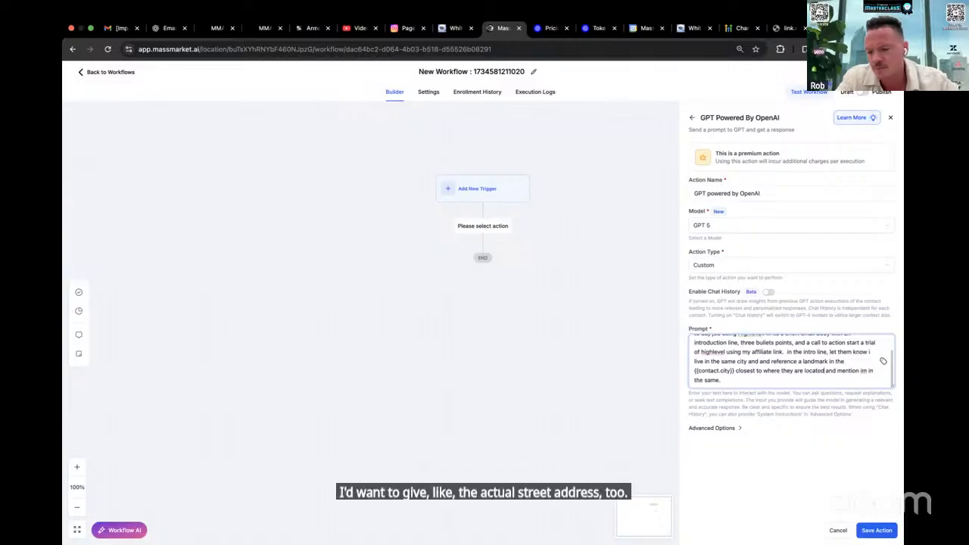
{"action": "type", "text": " at a"}
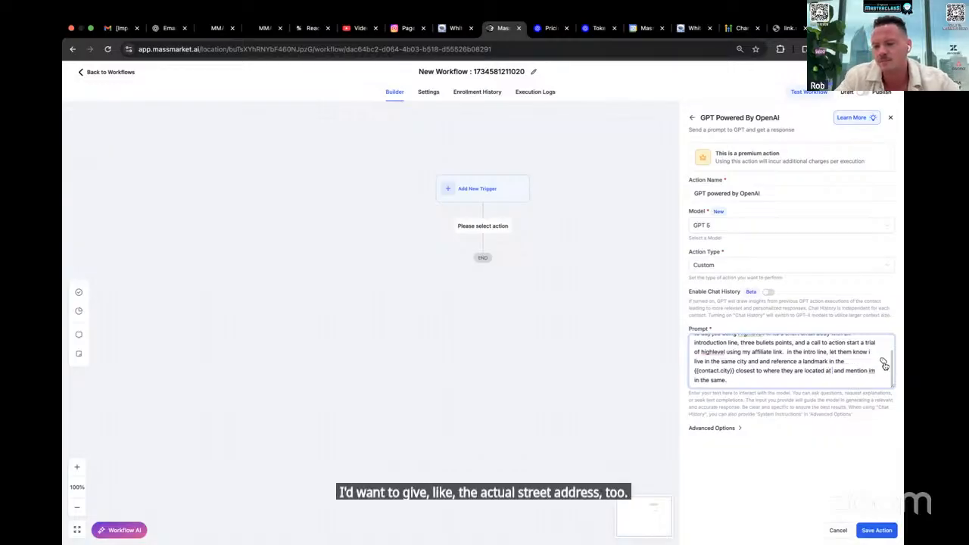
Search the custom values for "address" and insert the Contact/ Full Address field into the prompt
{"action": "left_click", "coordinate": [882, 361]}
{"action": "type", "text": "stre"}
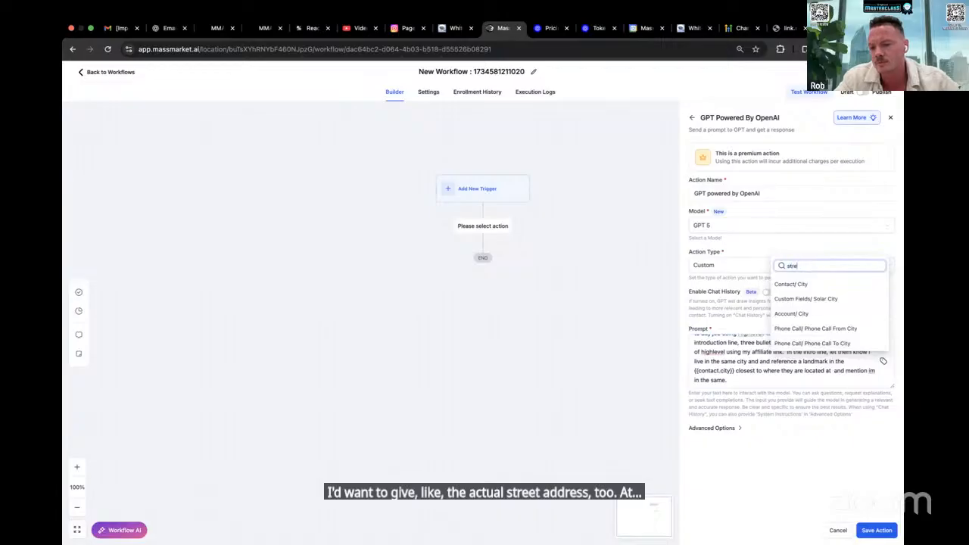
{"action": "type", "text": "et"}
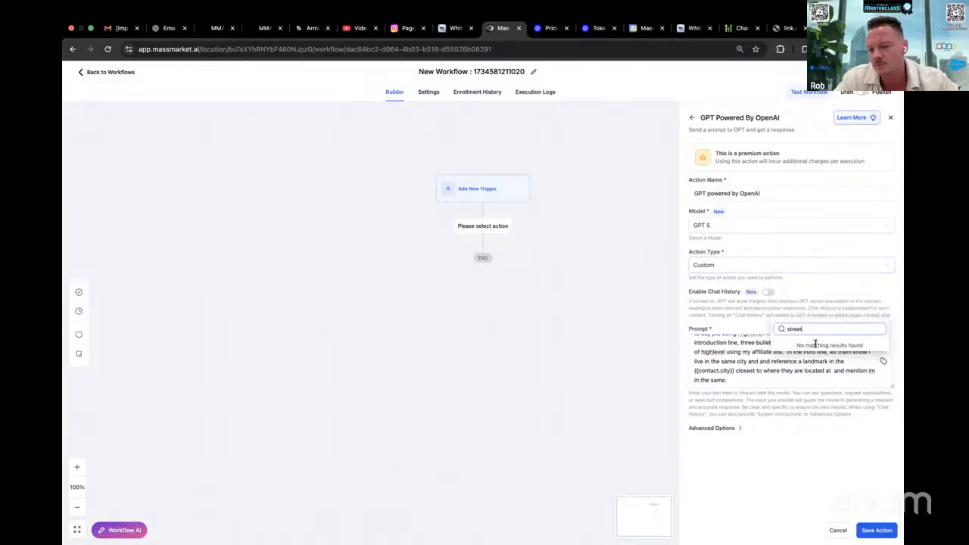
{"action": "key", "text": "BackSpace"}
{"action": "key", "text": "BackSpace"}
{"action": "type", "text": "ad"}
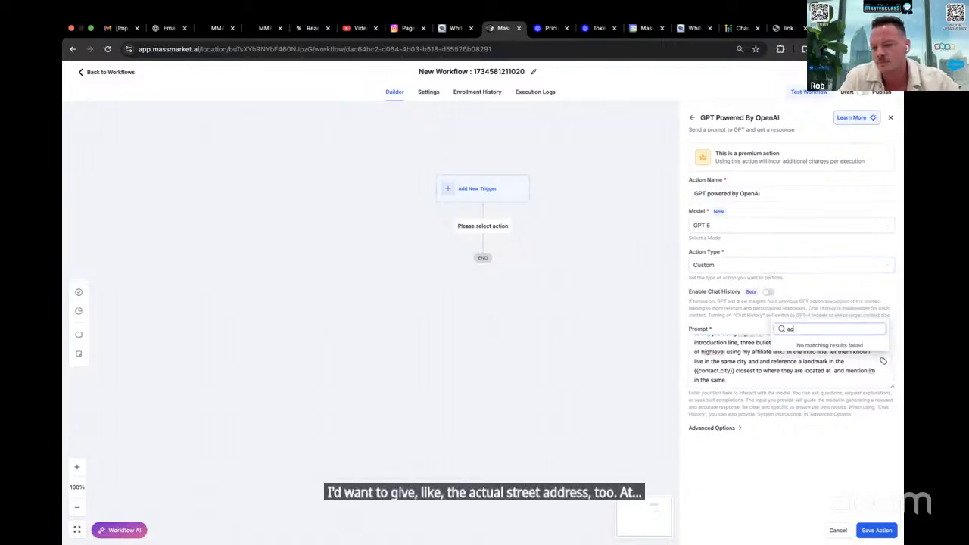
{"action": "type", "text": "dress"}
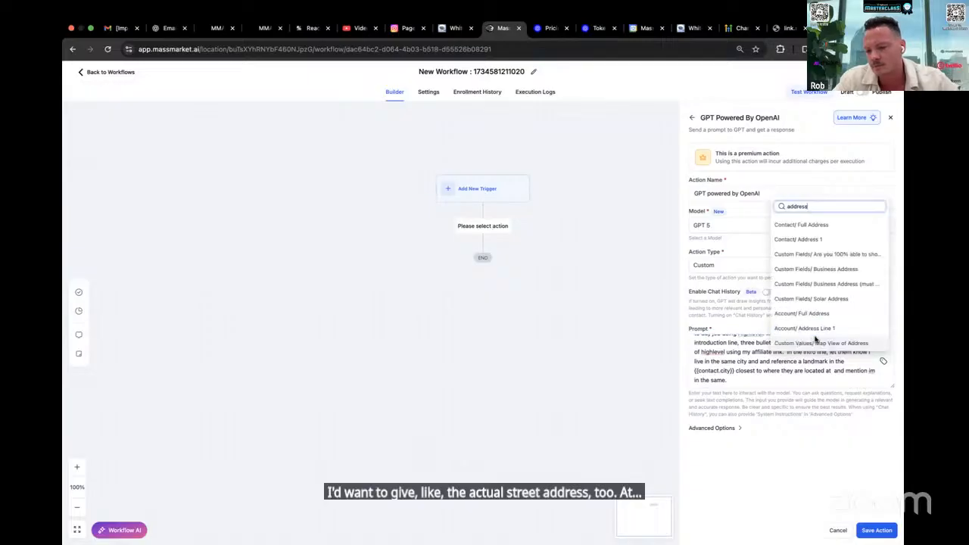
{"action": "left_click", "coordinate": [817, 225]}
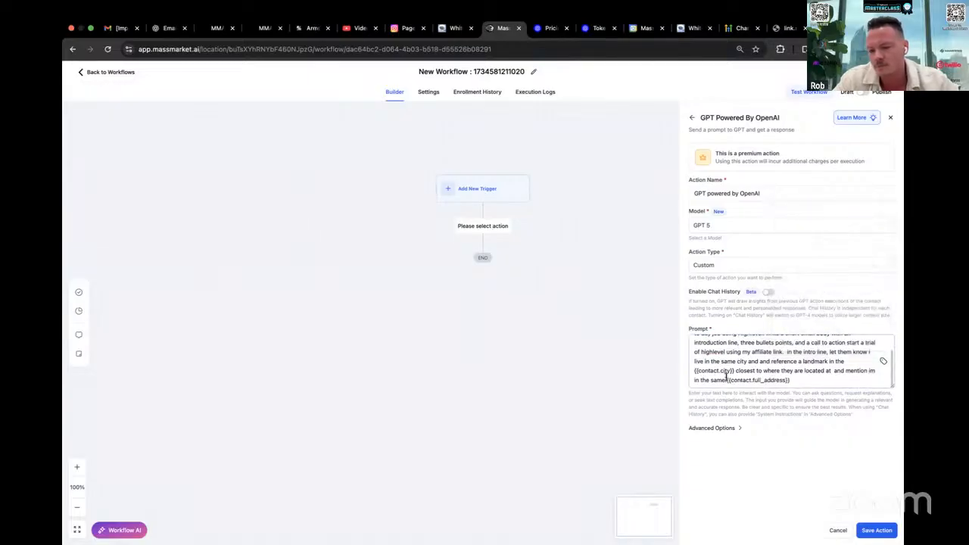
Delete "and mention im in the same." so the full address field directly follows "located at" in the prompt
{"action": "left_click_drag", "start_coordinate": [725, 380], "coordinate": [830, 370]}
{"action": "key", "text": "BackSpace"}
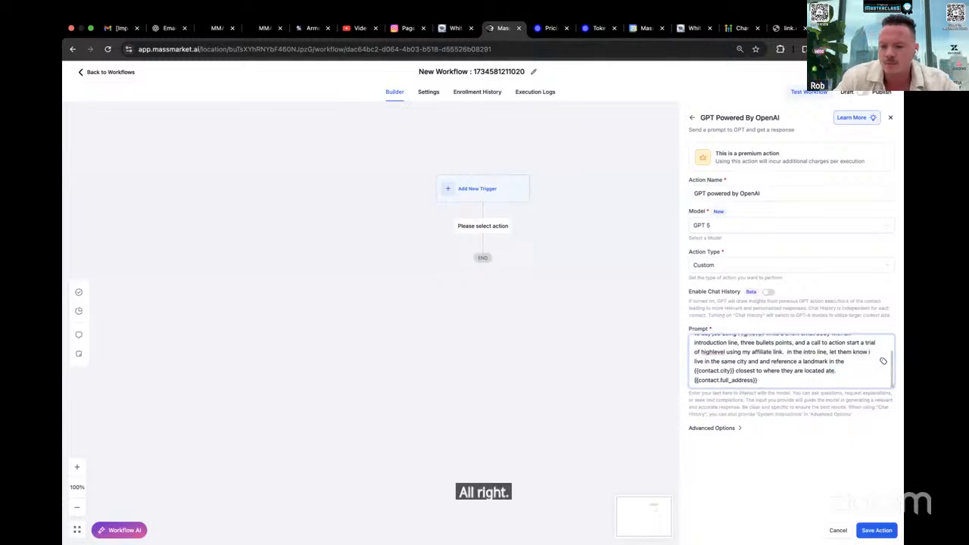
{"action": "key", "text": "BackSpace"}
{"action": "key", "text": "BackSpace"}
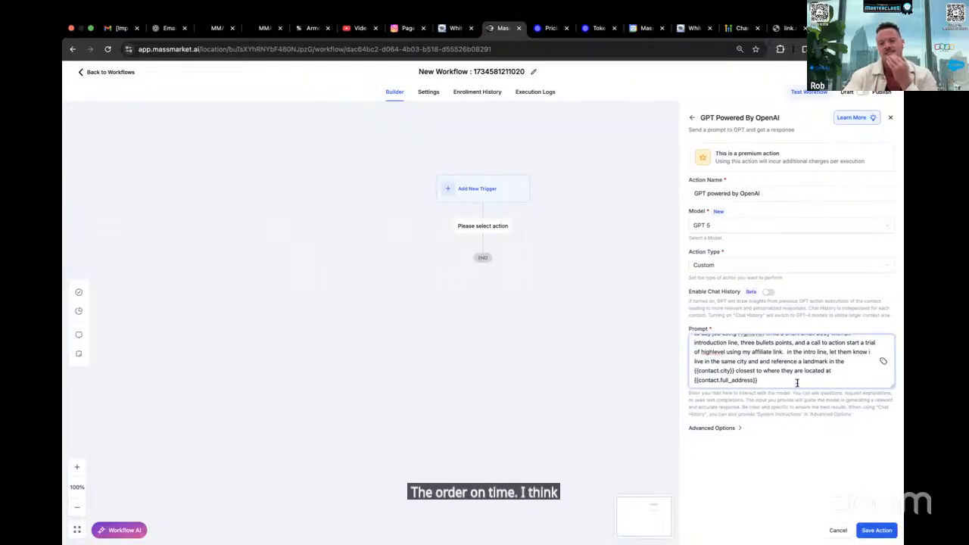
Open app.massmarket.ai in a new browser tab beside the workflow and return to the start of the workflow's prompt
{"action": "left_click", "coordinate": [544, 31]}
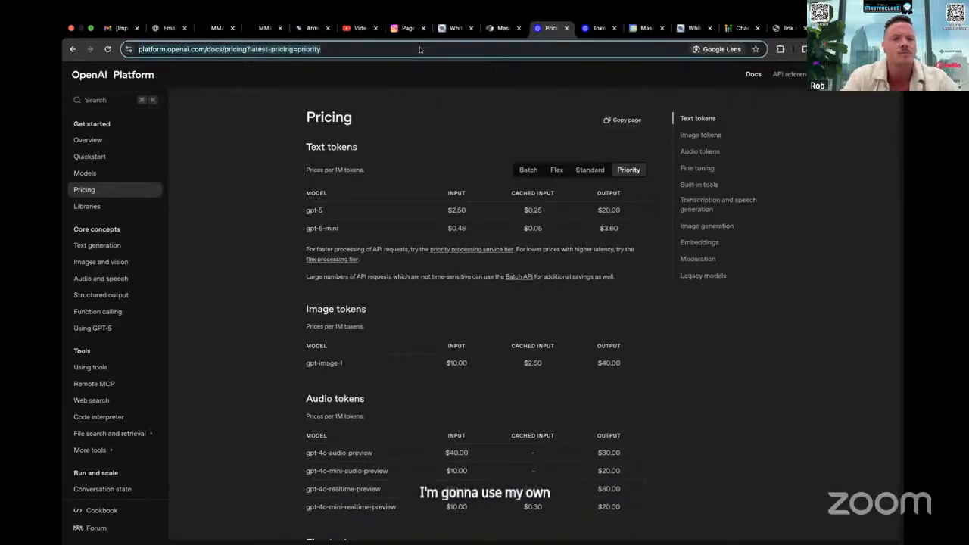
{"action": "type", "text": "app.massmarket.ai"}
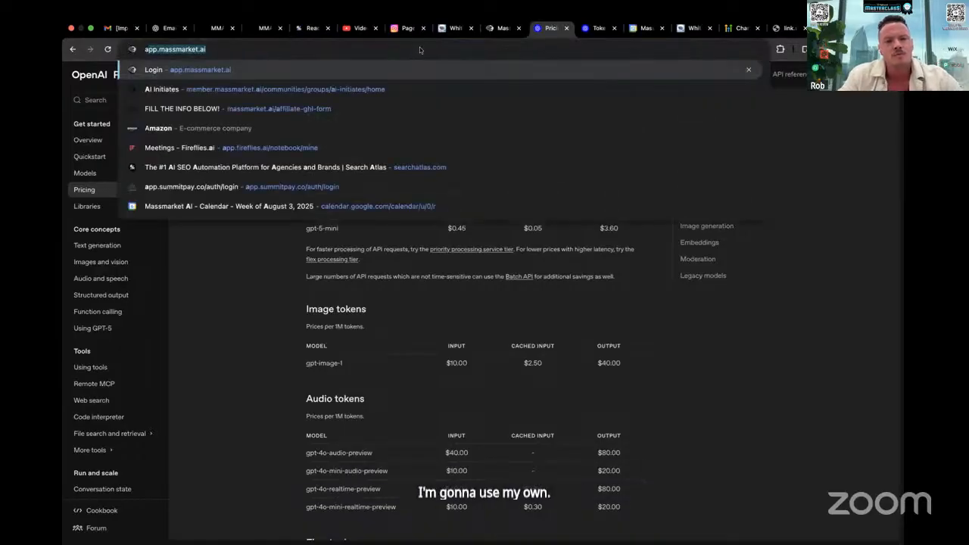
{"action": "right_click", "coordinate": [490, 28]}
{"action": "left_click", "coordinate": [509, 89]}
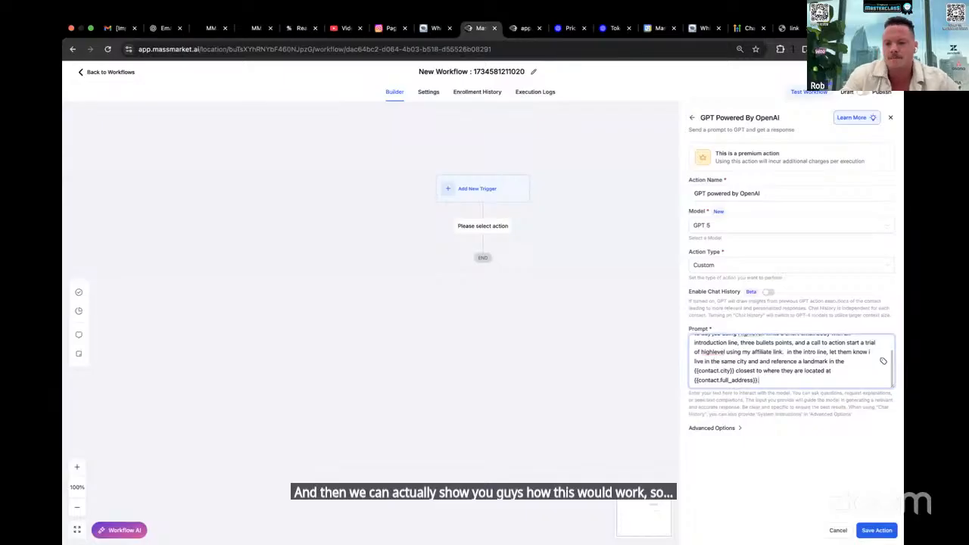
{"action": "scroll", "coordinate": [797, 354], "scroll_direction": "up", "scroll_amount": 3}
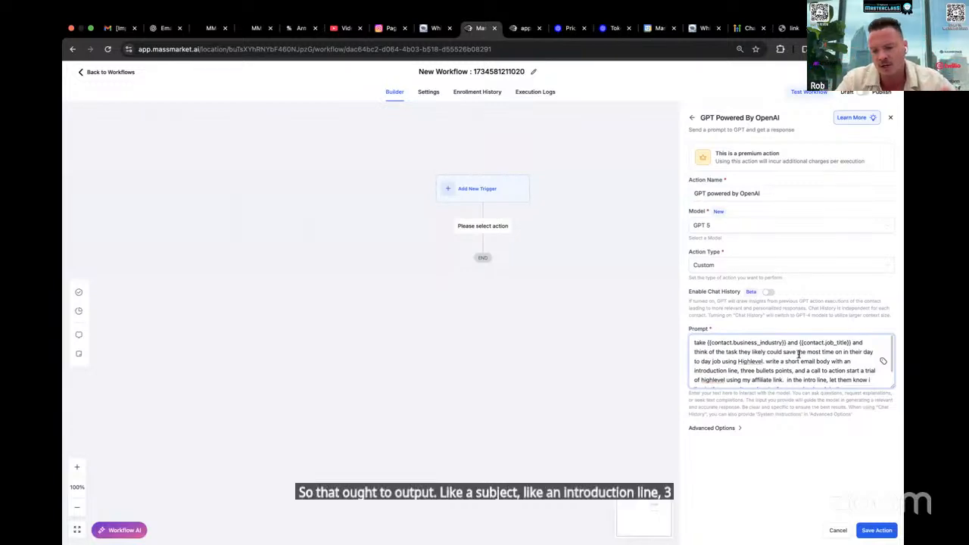
Open the HighLevel affiliate offer page in a new tab, copy its link, and return to the workflow's GPT action
{"action": "key", "text": "super+t"}
{"action": "type", "text": "ro"}
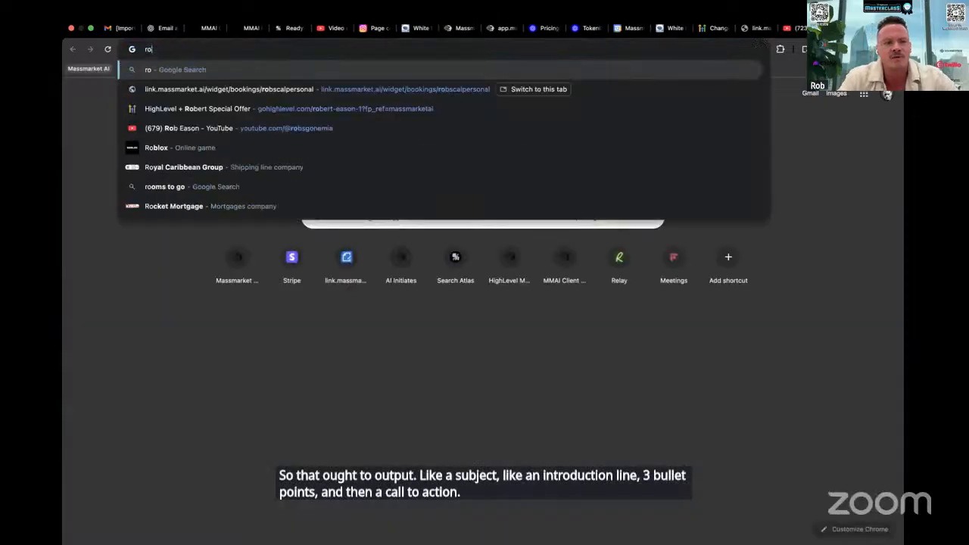
{"action": "type", "text": "bser"}
{"action": "key", "text": "BackSpace"}
{"action": "key", "text": "BackSpace"}
{"action": "key", "text": "BackSpace"}
{"action": "type", "text": "ert"}
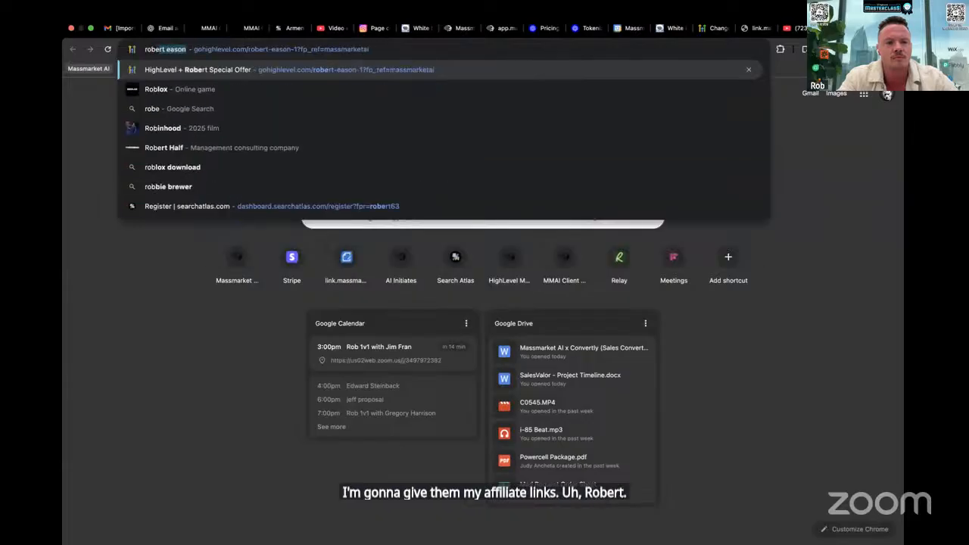
{"action": "key", "text": "Return"}
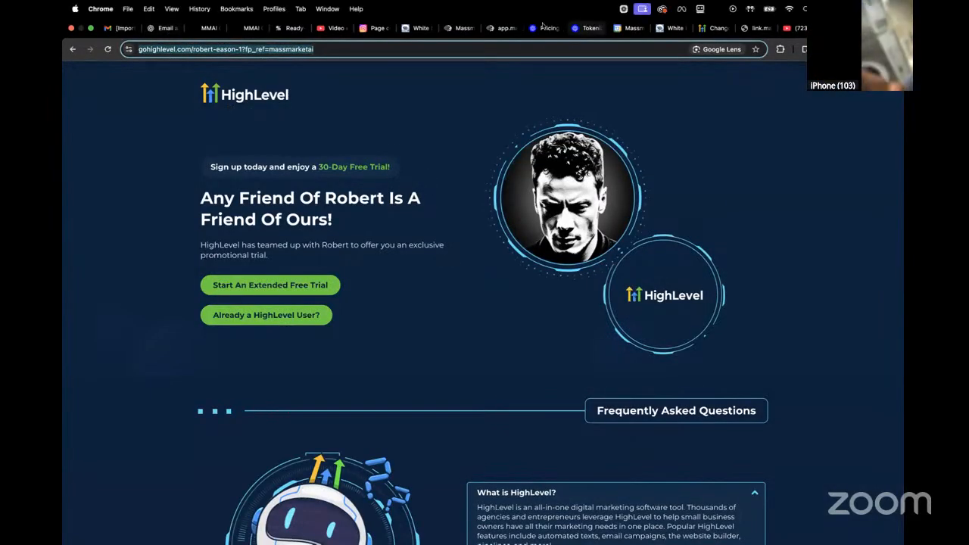
{"action": "left_click", "coordinate": [497, 28]}
{"action": "left_click", "coordinate": [458, 30]}
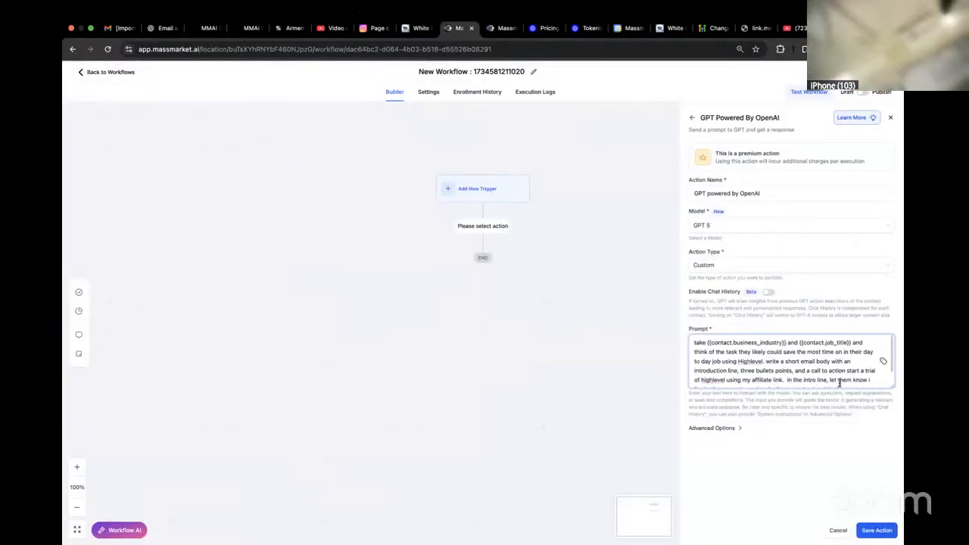
Paste the copied affiliate link at the end of the prompt and follow it with "is my link."
{"action": "scroll", "coordinate": [838, 382], "scroll_direction": "down", "scroll_amount": 2}
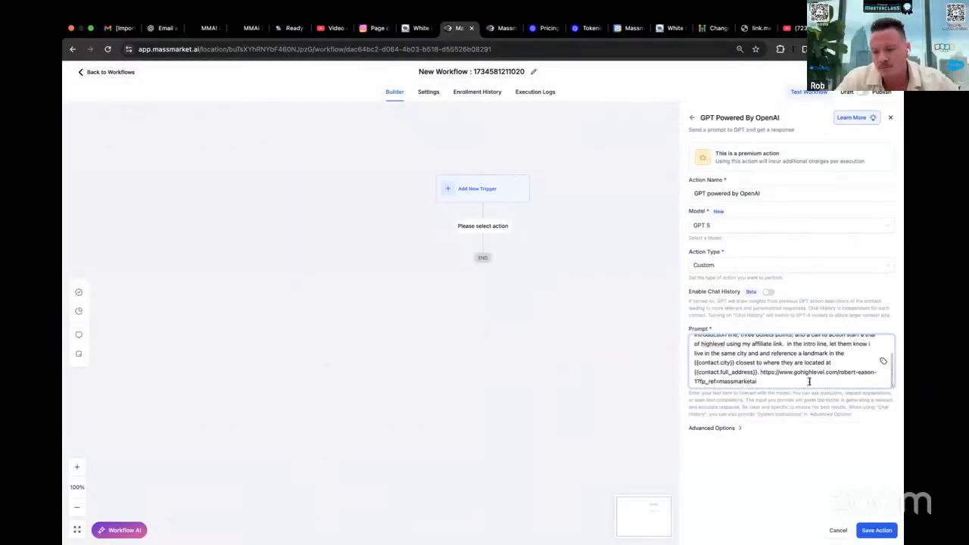
{"action": "type", "text": "is my link."}
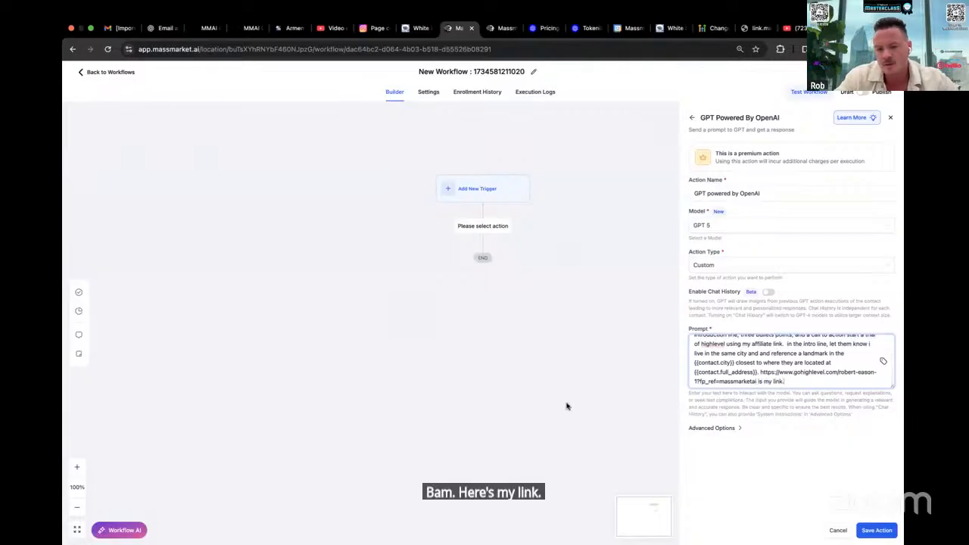
Enable chat history for the GPT action and review its scope options, keeping This Step
{"action": "left_click", "coordinate": [768, 292]}
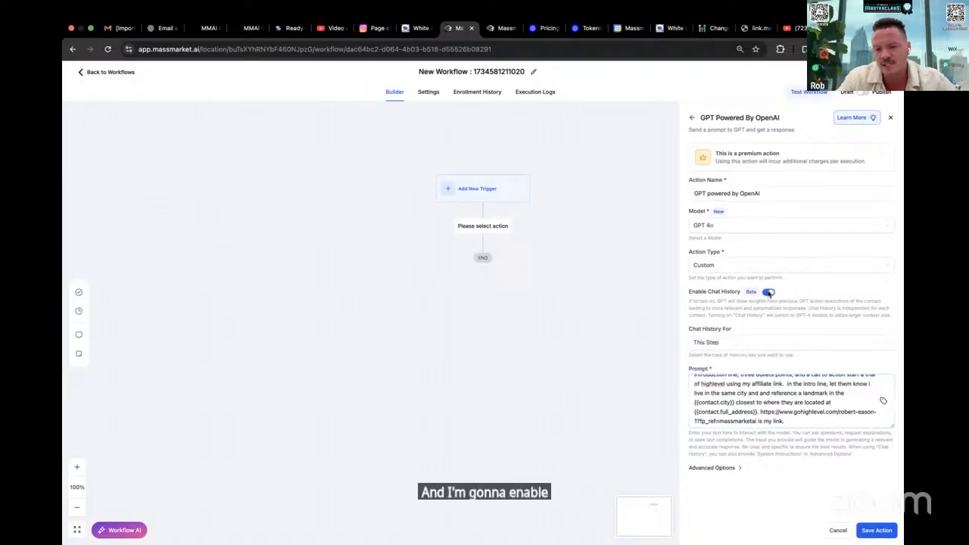
{"action": "left_click", "coordinate": [733, 344]}
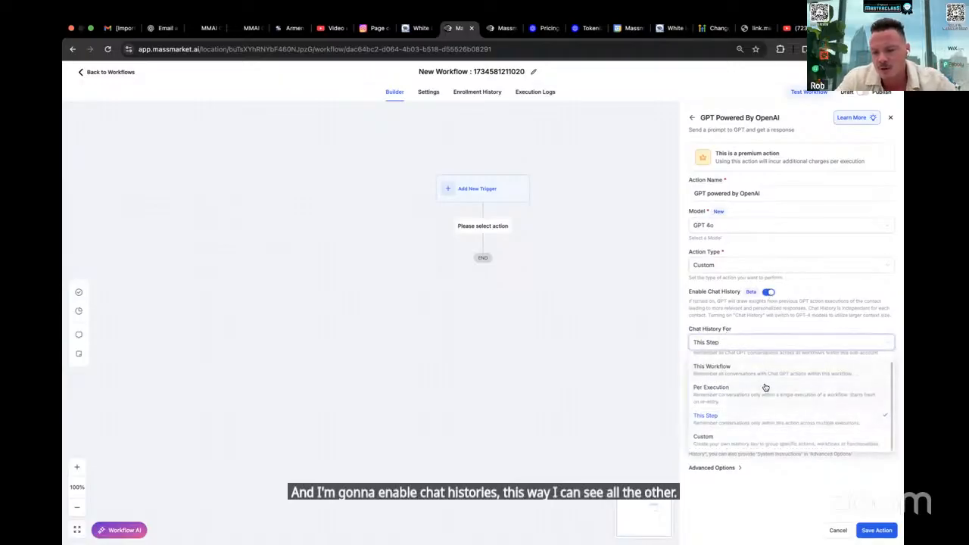
{"action": "scroll", "coordinate": [764, 386], "scroll_direction": "up", "scroll_amount": 1}
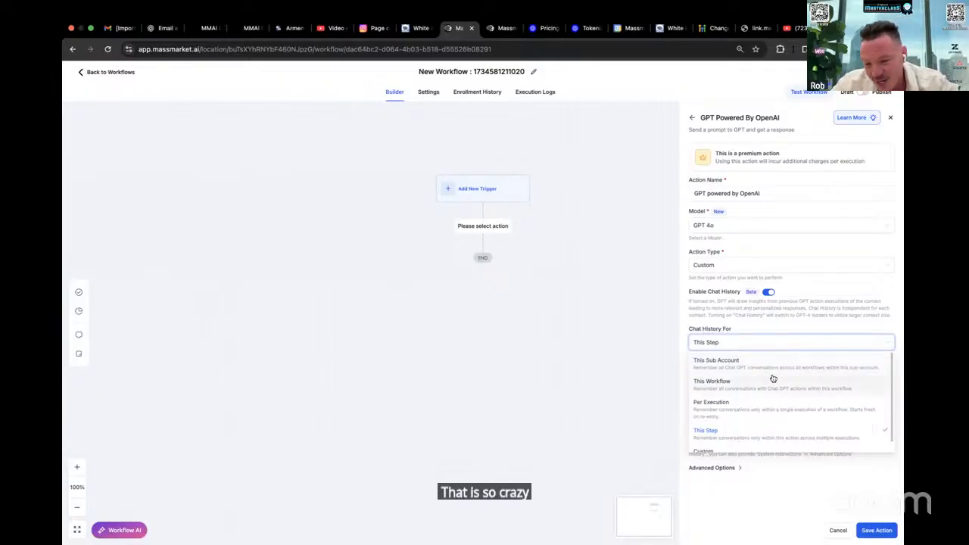
{"action": "scroll", "coordinate": [768, 388], "scroll_direction": "down", "scroll_amount": 1}
{"action": "scroll", "coordinate": [768, 388], "scroll_direction": "up", "scroll_amount": 1}
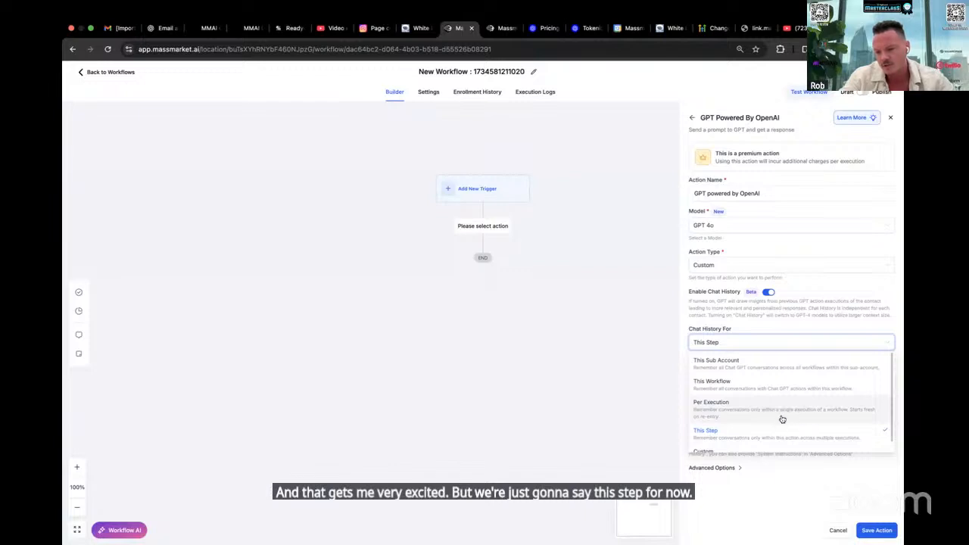
{"action": "scroll", "coordinate": [782, 423], "scroll_direction": "down", "scroll_amount": 1}
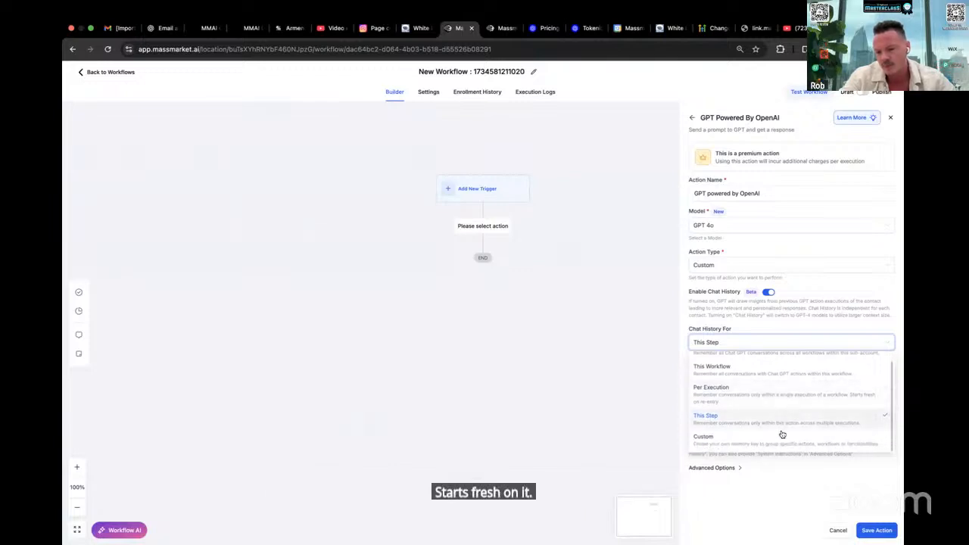
{"action": "left_click", "coordinate": [808, 481]}
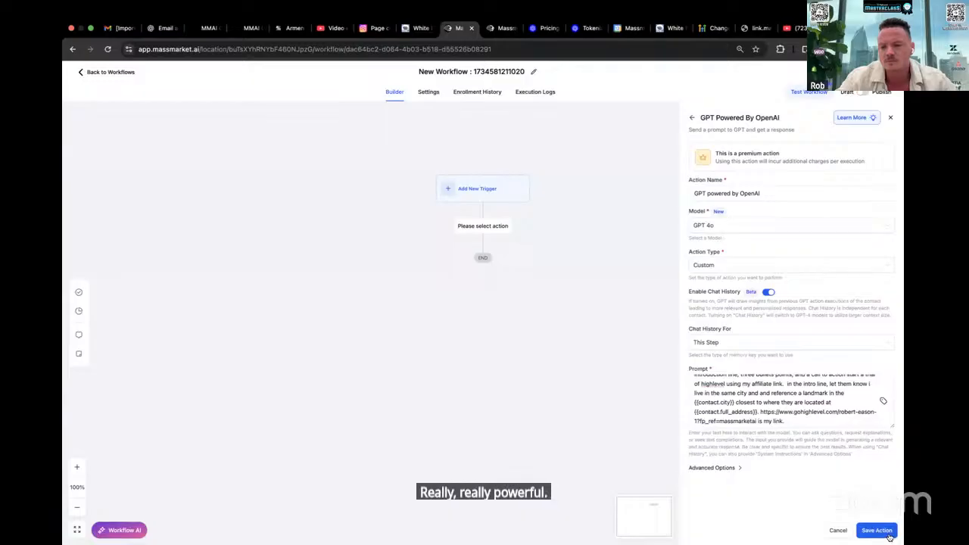
{"action": "left_click", "coordinate": [769, 294]}
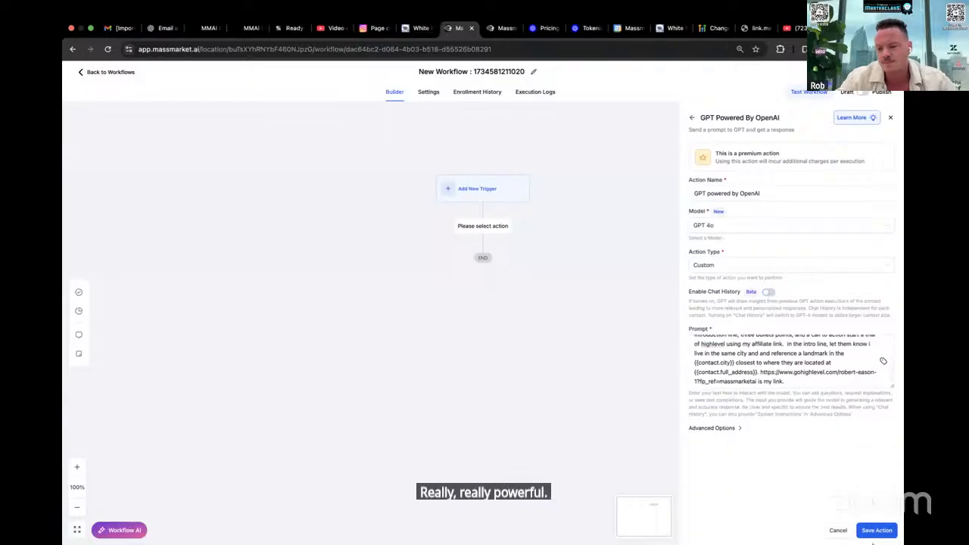
{"action": "left_click", "coordinate": [769, 293]}
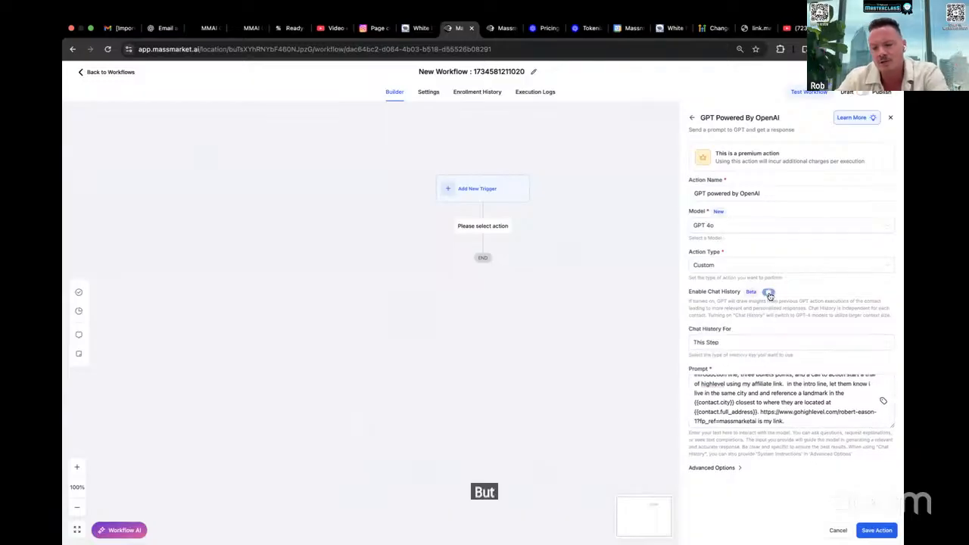
{"action": "left_click", "coordinate": [754, 343]}
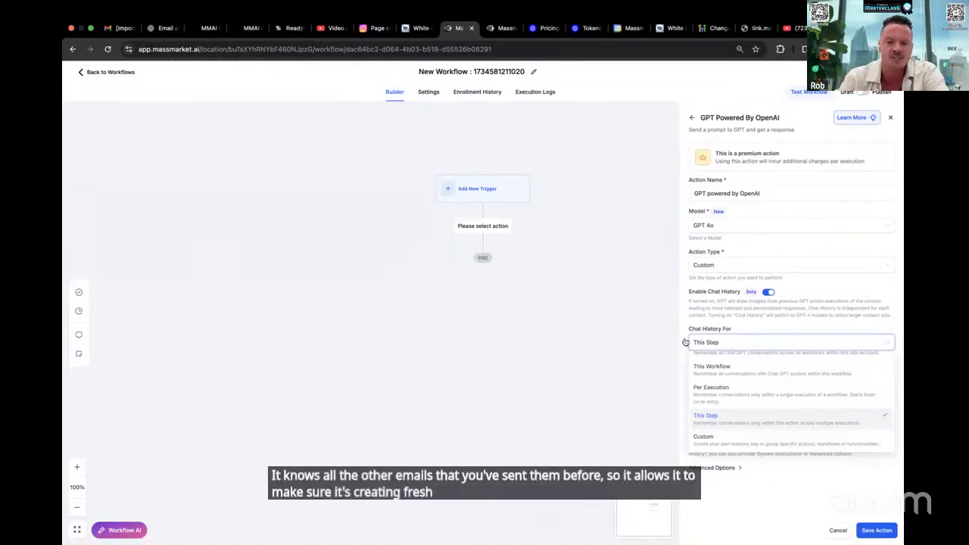
{"action": "left_click", "coordinate": [785, 311]}
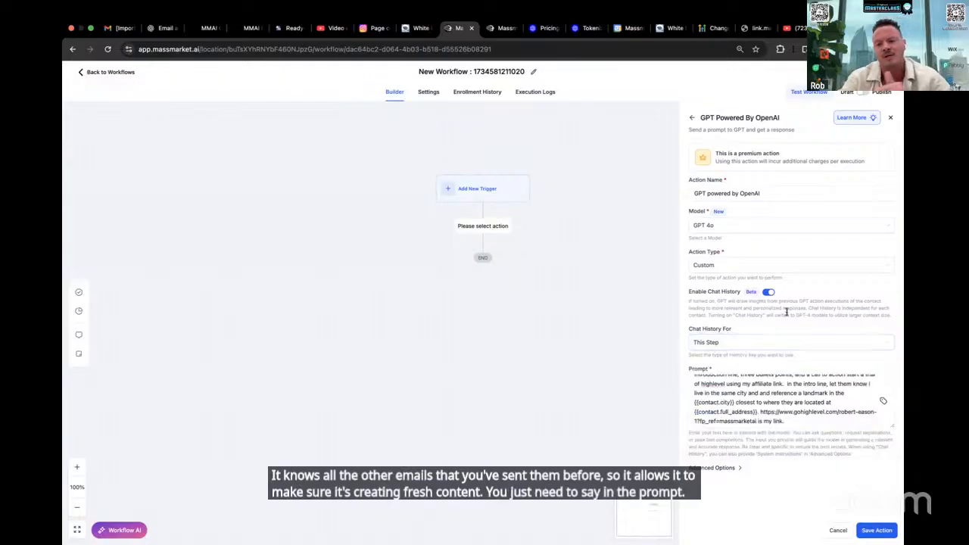
Save the GPT action and start adding another action directly below it
{"action": "left_click", "coordinate": [789, 411]}
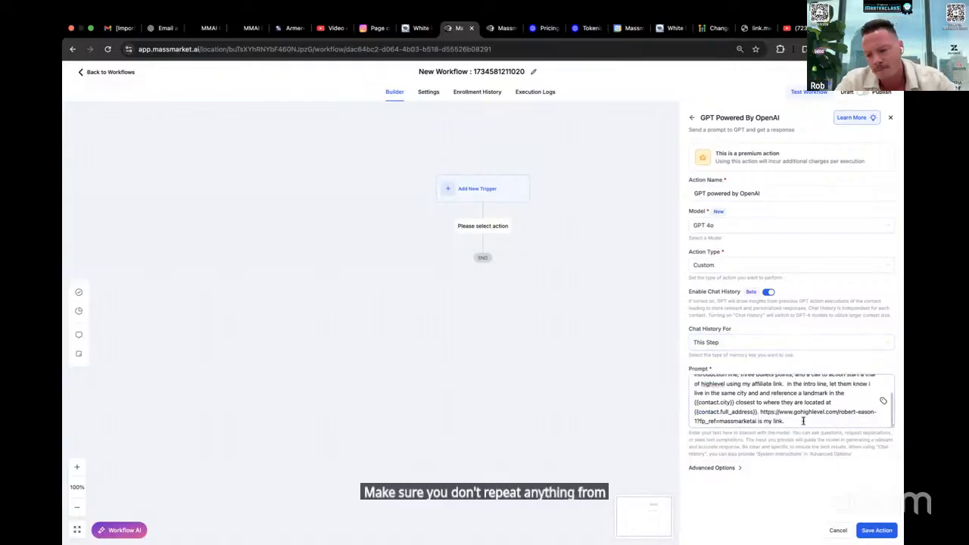
{"action": "left_click", "coordinate": [882, 530]}
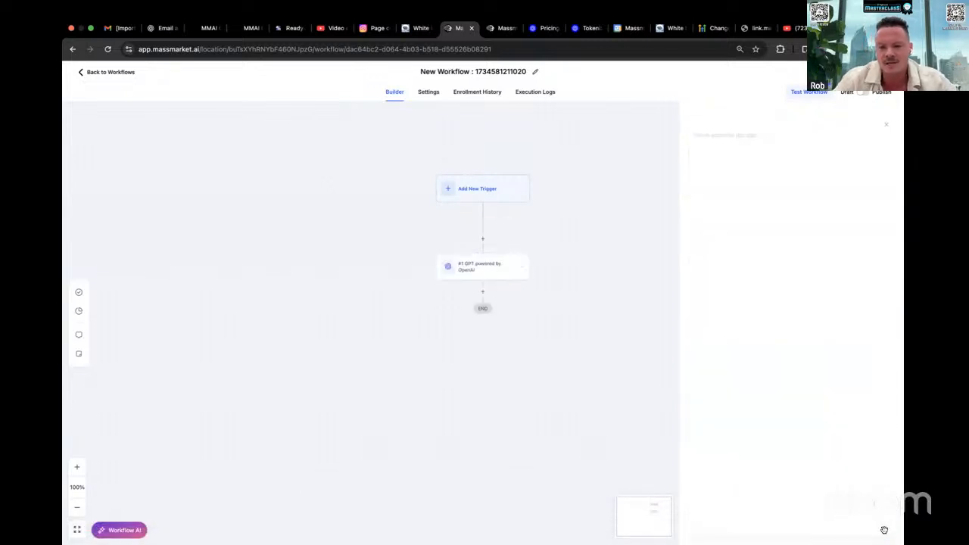
{"action": "left_click", "coordinate": [483, 295]}
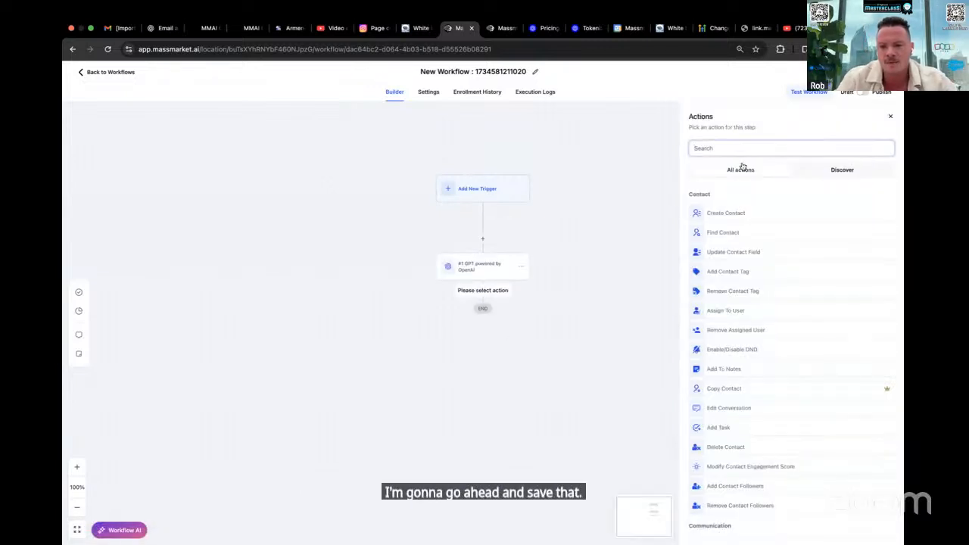
{"action": "type", "text": "update conta"}
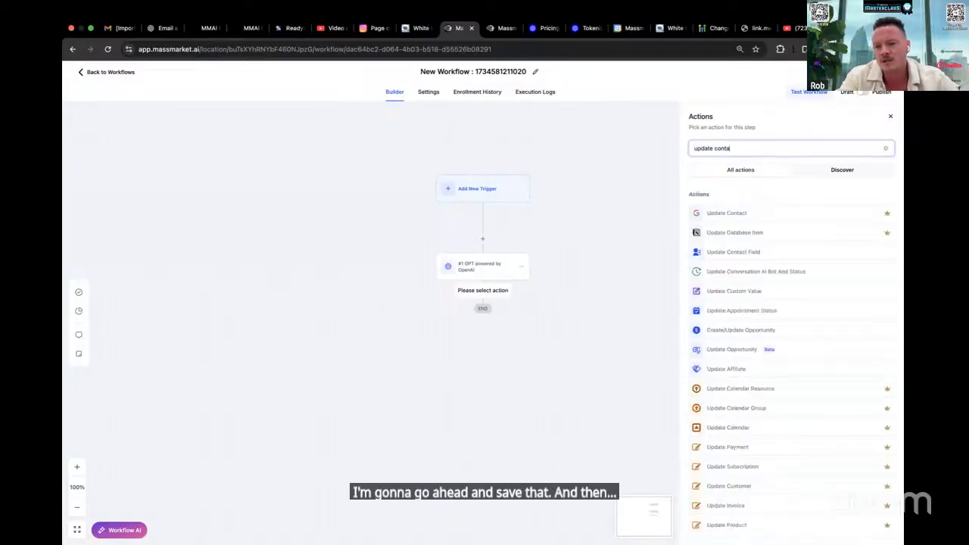
{"action": "type", "text": "c"}
{"action": "key", "text": "BackSpace"}
{"action": "key", "text": "BackSpace"}
{"action": "key", "text": "BackSpace"}
{"action": "key", "text": "BackSpace"}
{"action": "key", "text": "BackSpace"}
{"action": "key", "text": "BackSpace"}
{"action": "key", "text": "BackSpace"}
{"action": "key", "text": "BackSpace"}
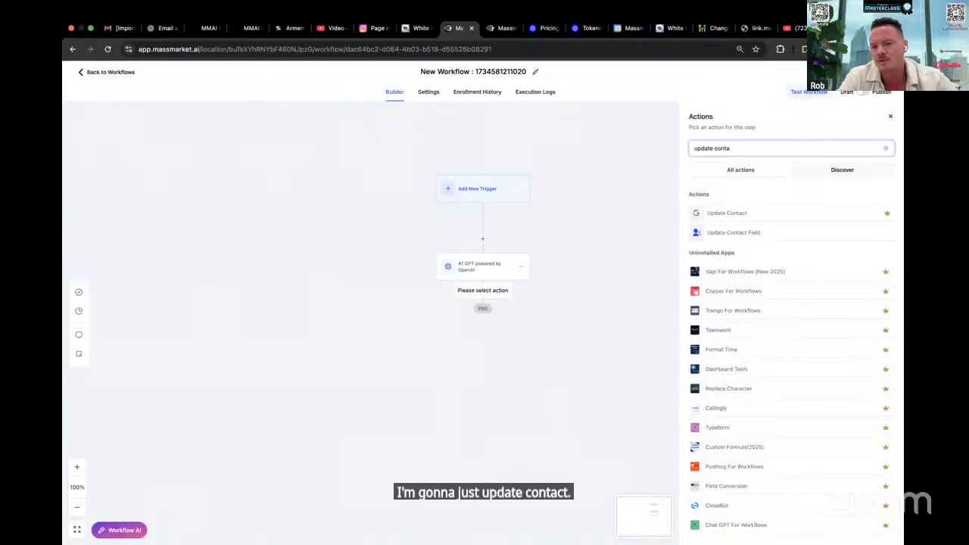
{"action": "key", "text": "BackSpace"}
{"action": "key", "text": "BackSpace"}
Search the actions for "email", add Send Email, and insert the #1 GPT powered by OpenAI response as its message
{"action": "type", "text": "email"}
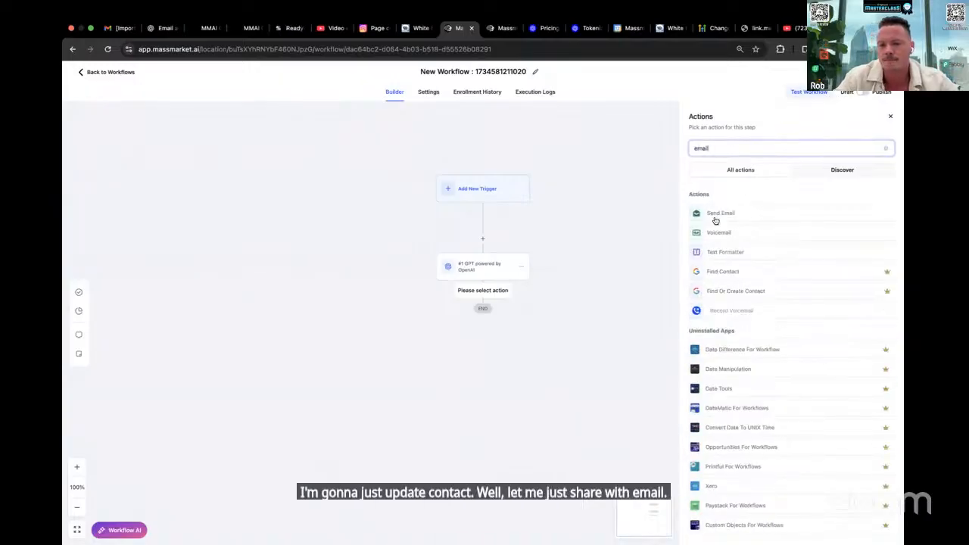
{"action": "left_click", "coordinate": [715, 216]}
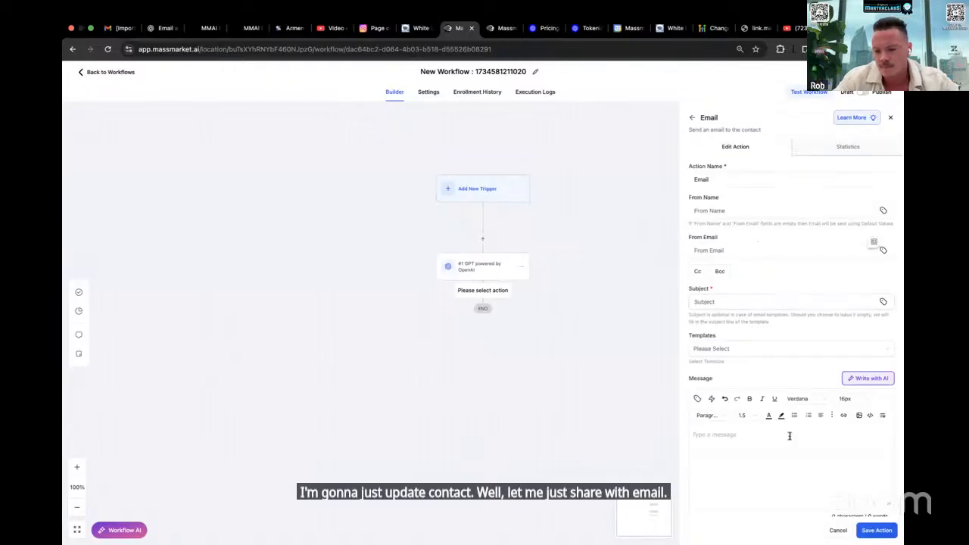
{"action": "scroll", "coordinate": [789, 433], "scroll_direction": "down", "scroll_amount": 2}
{"action": "left_click", "coordinate": [780, 404]}
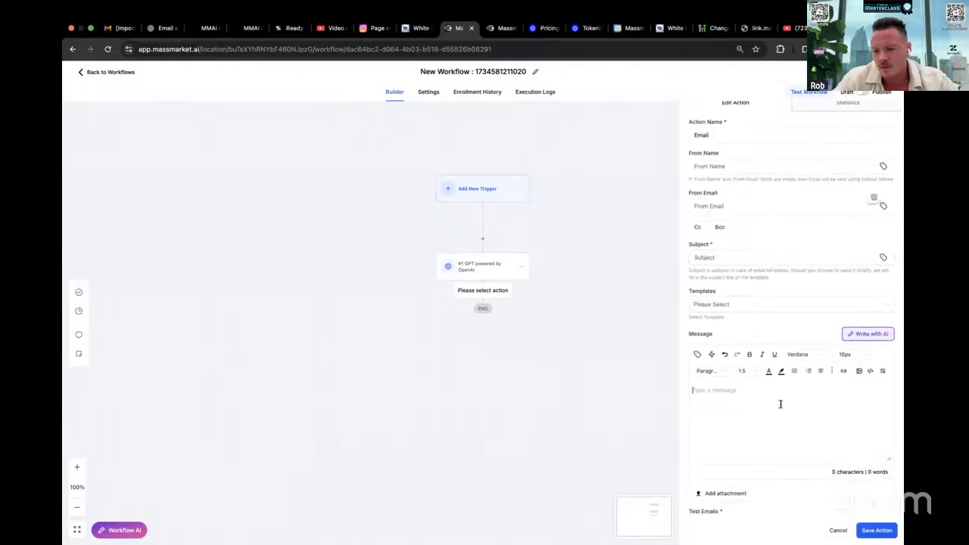
{"action": "left_click", "coordinate": [697, 354]}
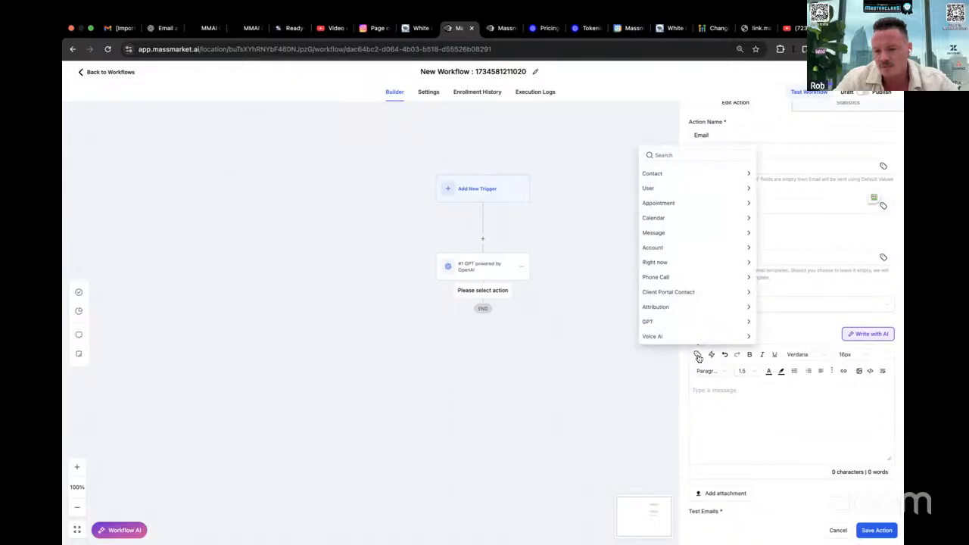
{"action": "left_click", "coordinate": [670, 320]}
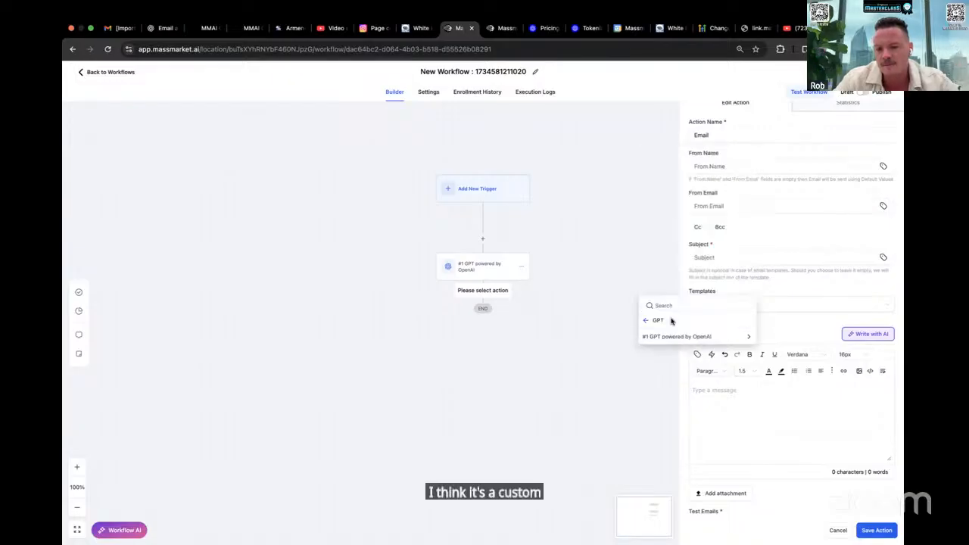
{"action": "left_click", "coordinate": [674, 337]}
{"action": "left_click", "coordinate": [673, 339]}
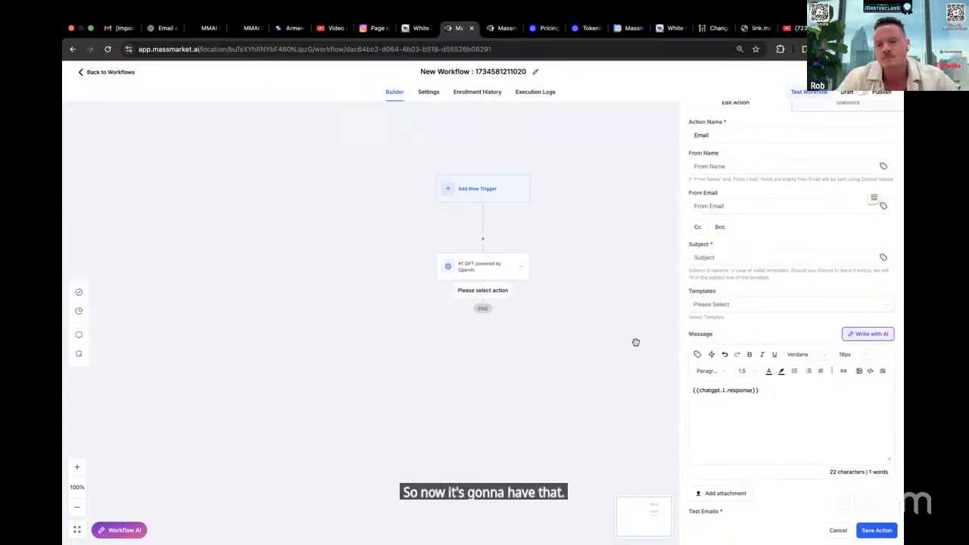
Give the email the placeholder subject "asf" and save the email action
{"action": "left_click", "coordinate": [878, 532]}
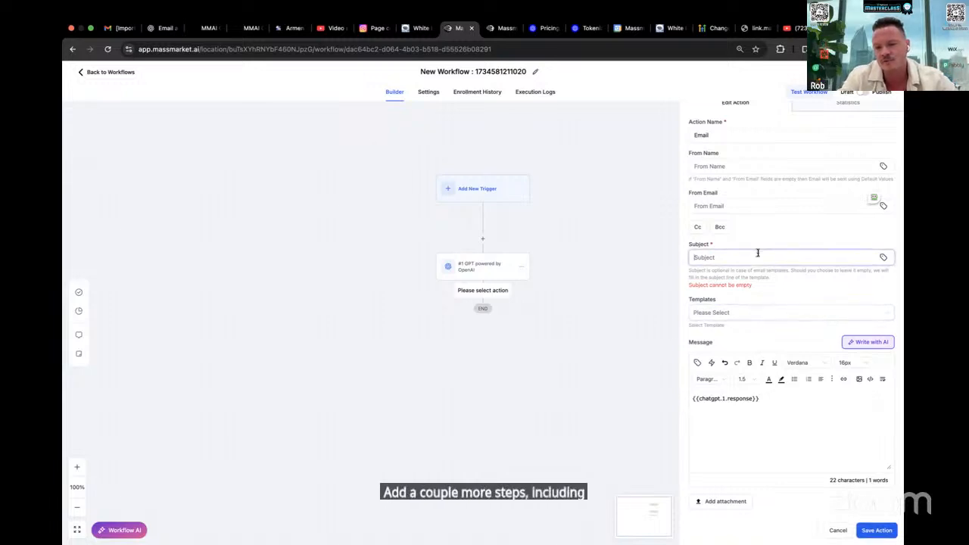
{"action": "type", "text": "asf"}
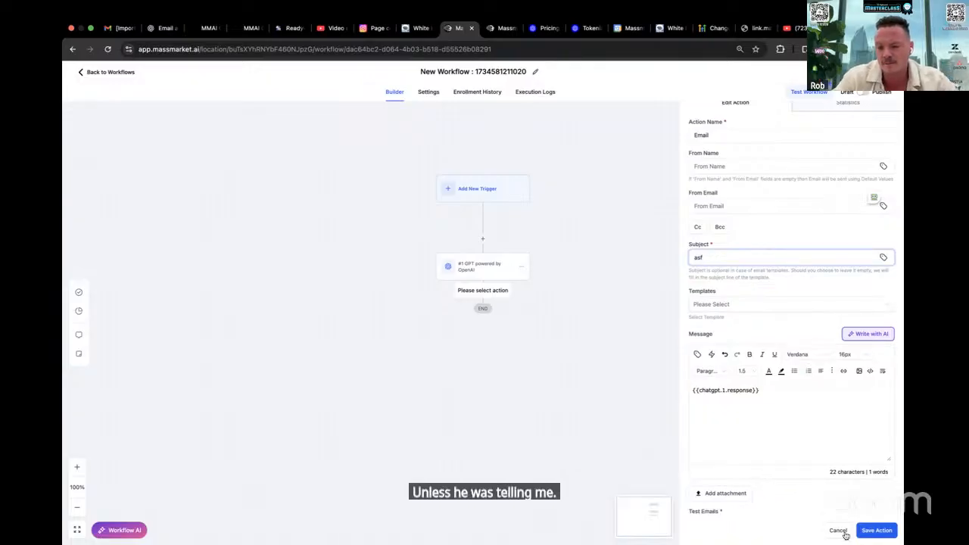
{"action": "left_click", "coordinate": [878, 533]}
Add a second GPT Powered By OpenAI action between the first GPT action and the Email action
{"action": "left_click", "coordinate": [482, 291]}
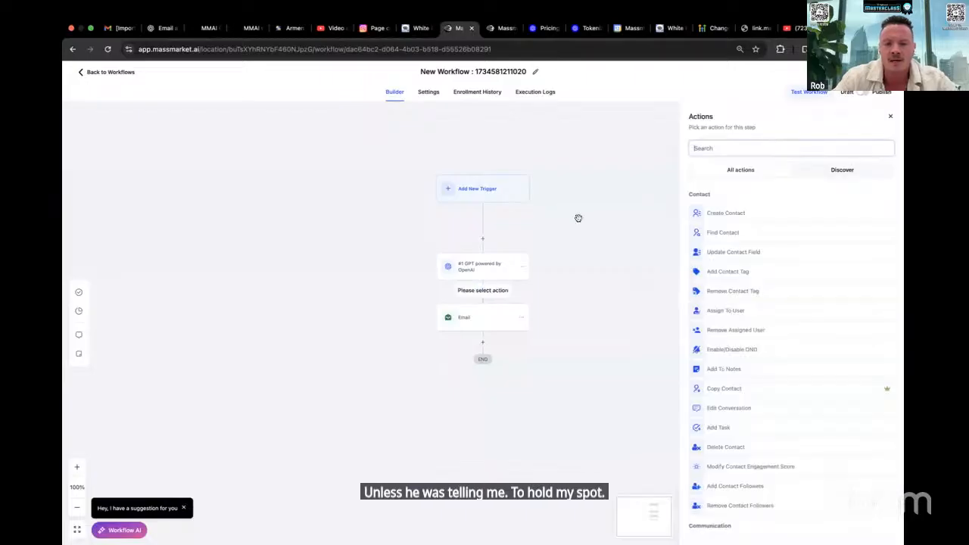
{"action": "type", "text": "gpt ad"}
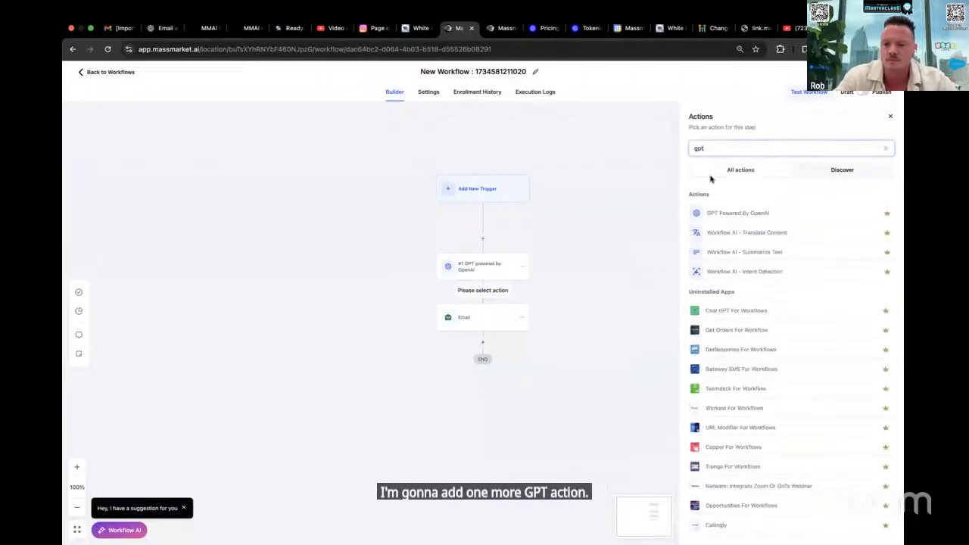
{"action": "left_click", "coordinate": [717, 212]}
Write the prompt "here is the body of my email. come up with a super high converting subject line based on the content"
{"action": "left_click", "coordinate": [718, 342]}
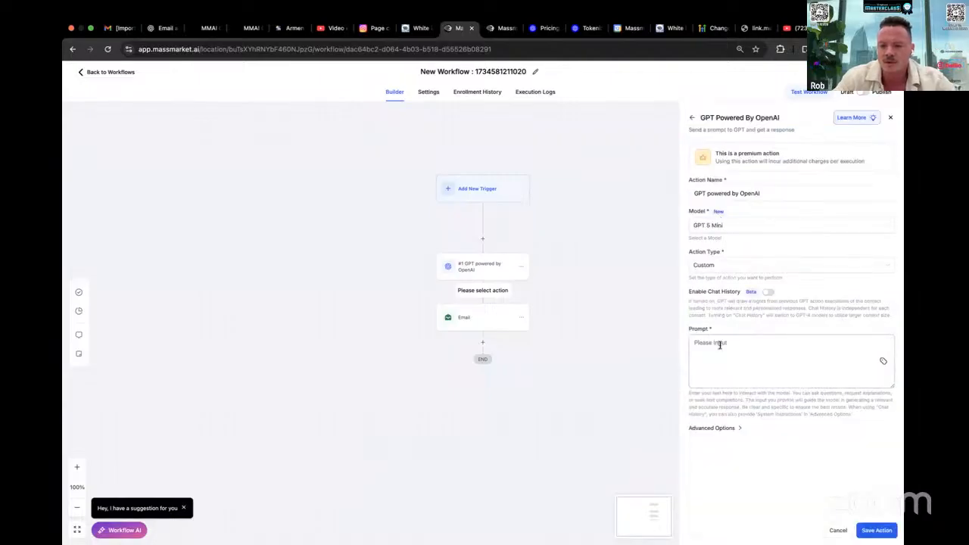
{"action": "type", "text": "here is the body of"}
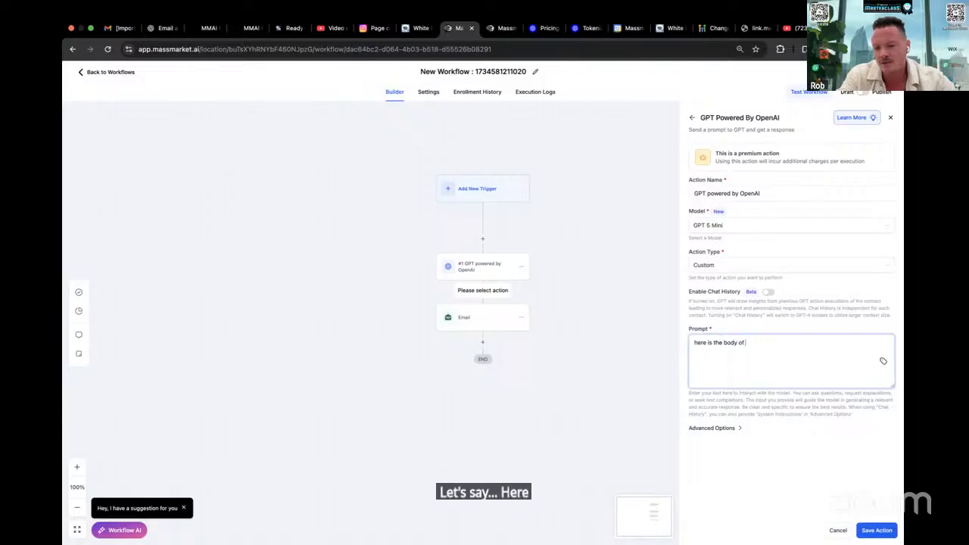
{"action": "type", "text": " my email. come"}
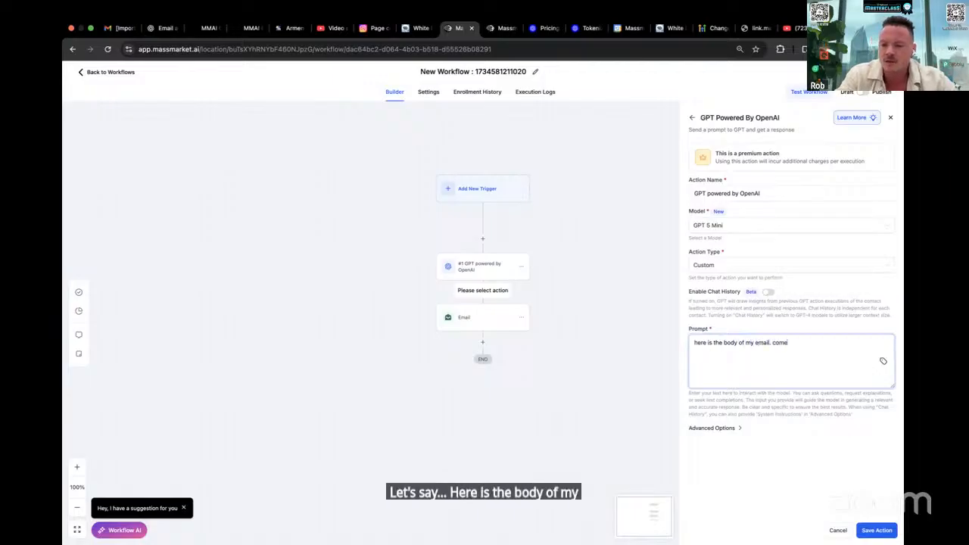
{"action": "type", "text": " up with a super high converting subject line based on the content"}
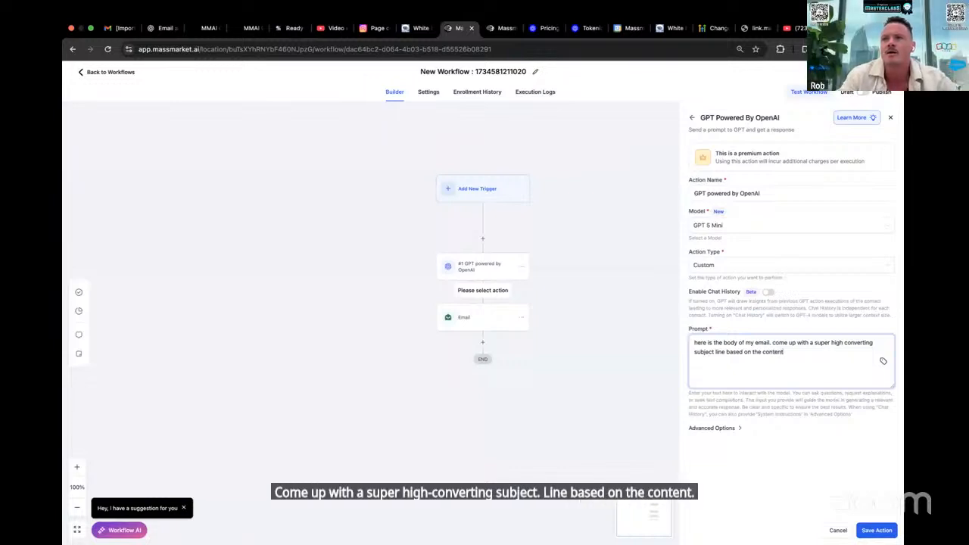
{"action": "type", "text": ". make sure"}
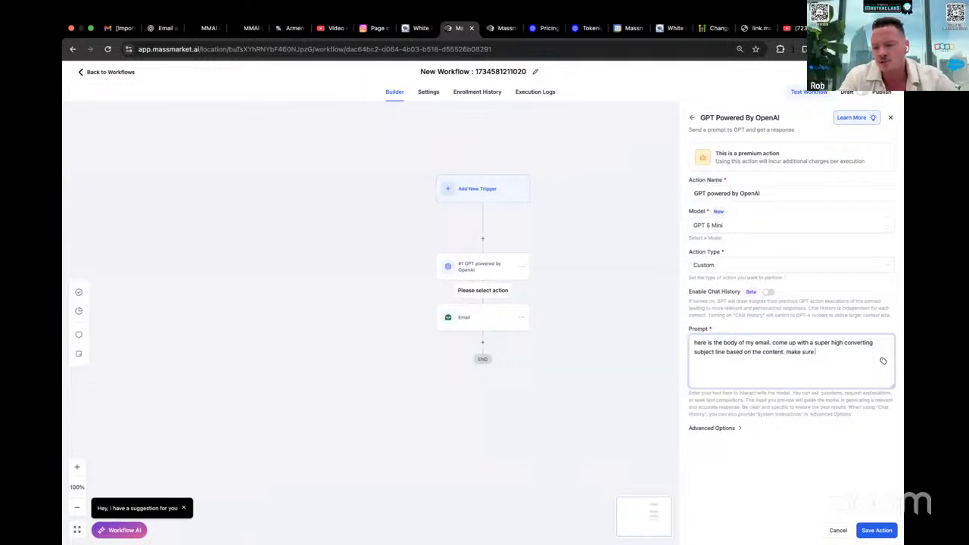
{"action": "type", "text": " it is highly persi"}
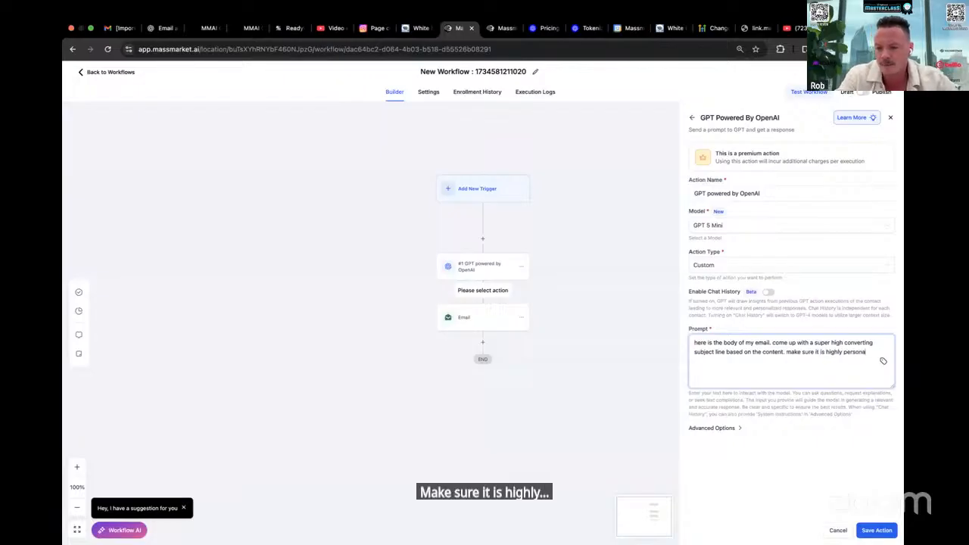
{"action": "type", "text": "ized for"}
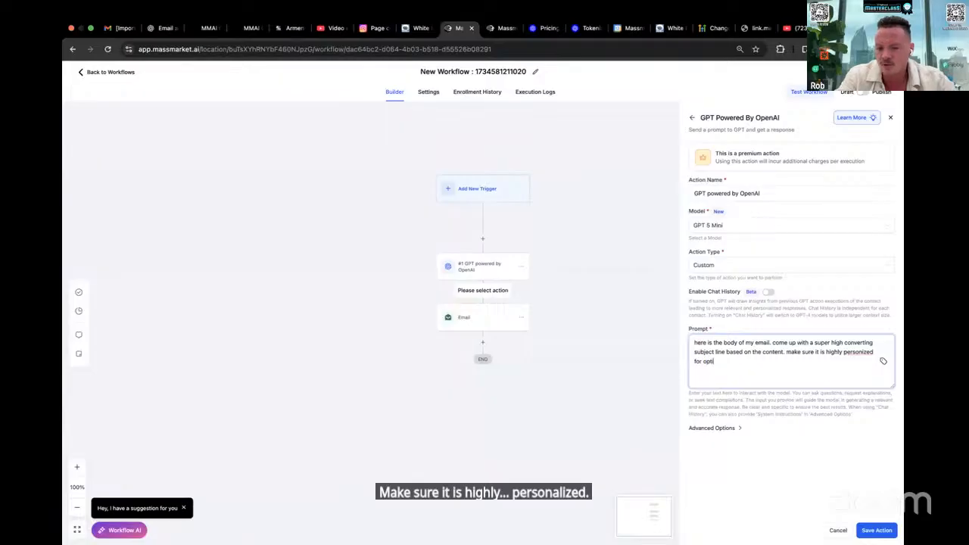
{"action": "type", "text": " optimal conver"}
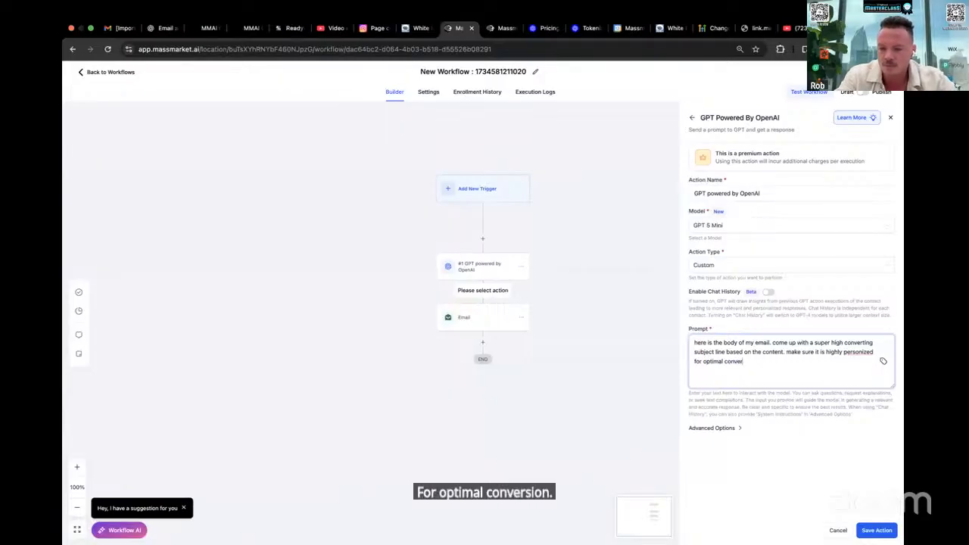
{"action": "type", "text": "sion and co"}
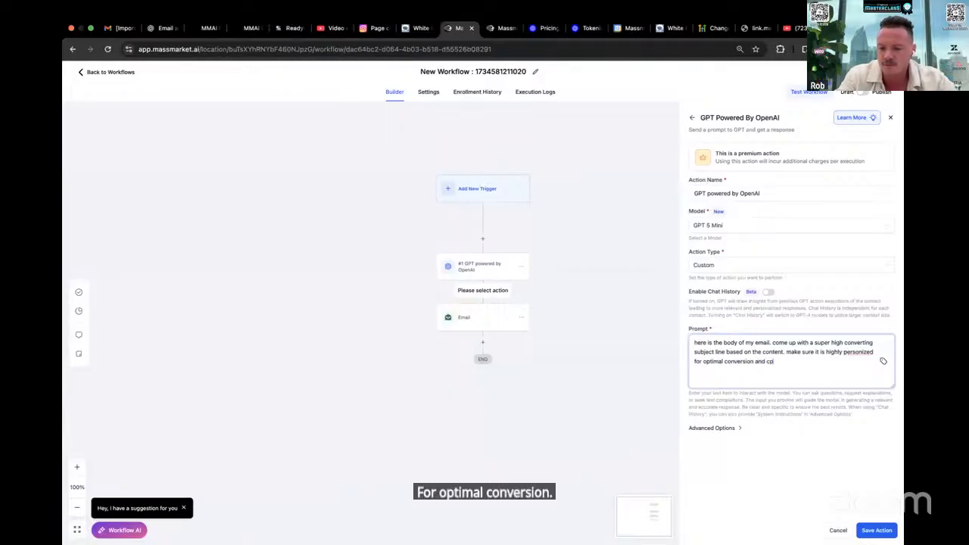
{"action": "type", "text": "mprehens"}
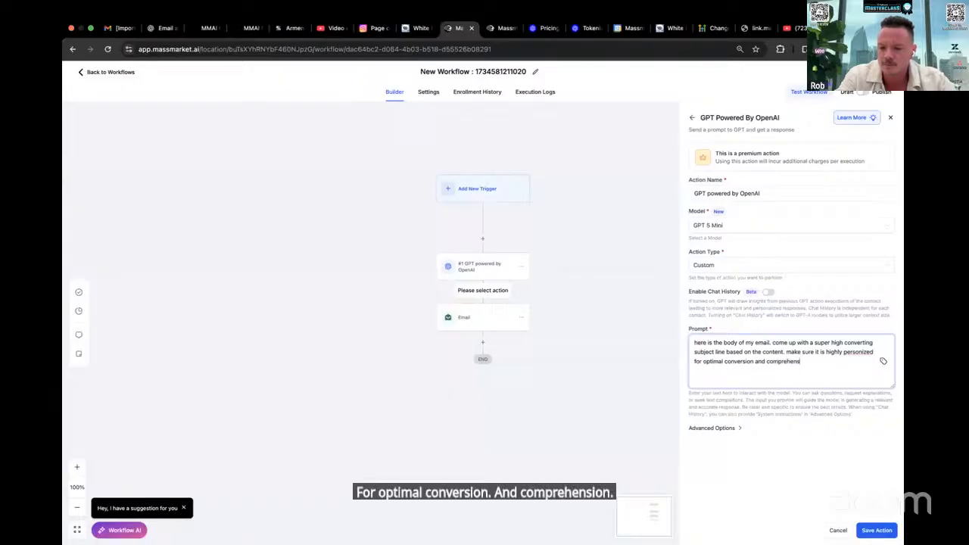
{"action": "type", "text": "ion"}
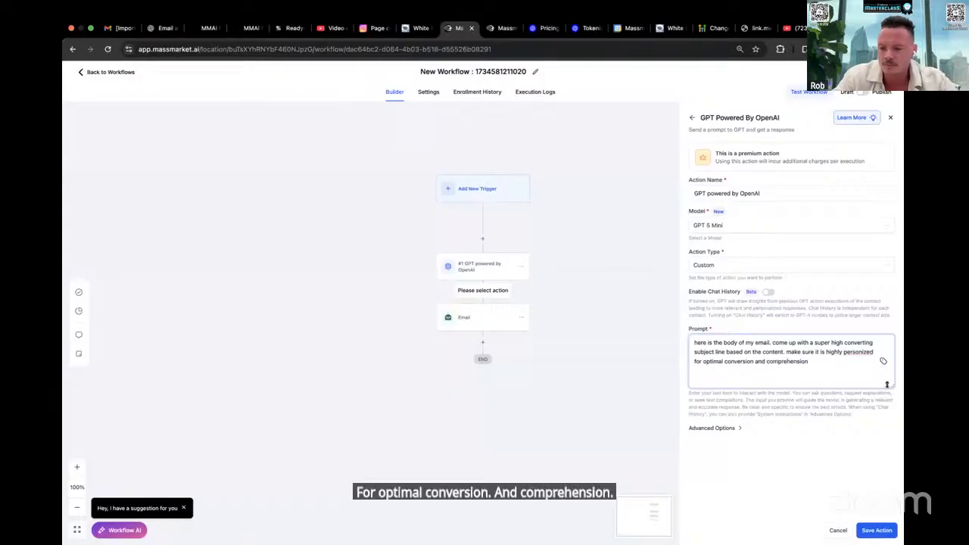
Extend the prompt with ". make sure it is highly personalized for optimal conversion and comprehension", correcting the misspelled "personalized"
{"action": "right_click", "coordinate": [860, 353]}
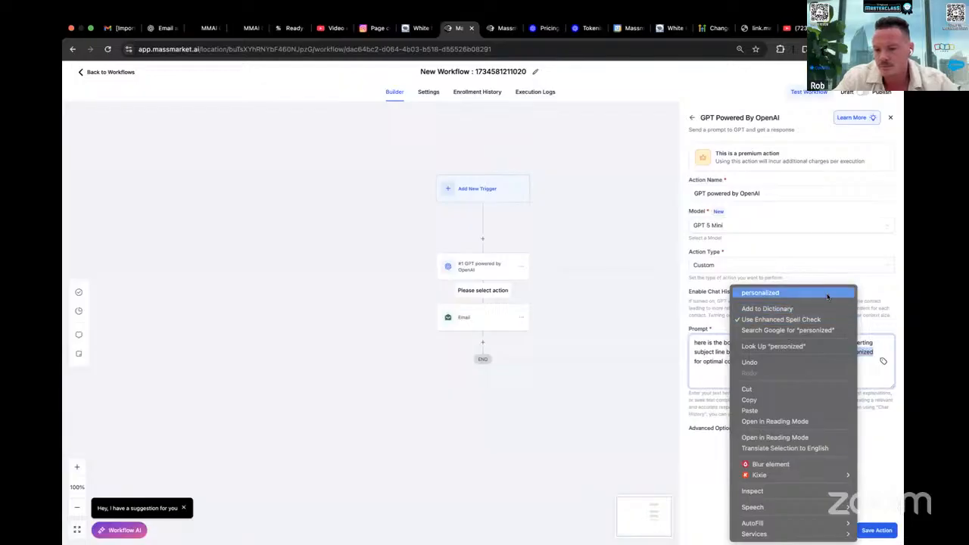
{"action": "left_click", "coordinate": [760, 292]}
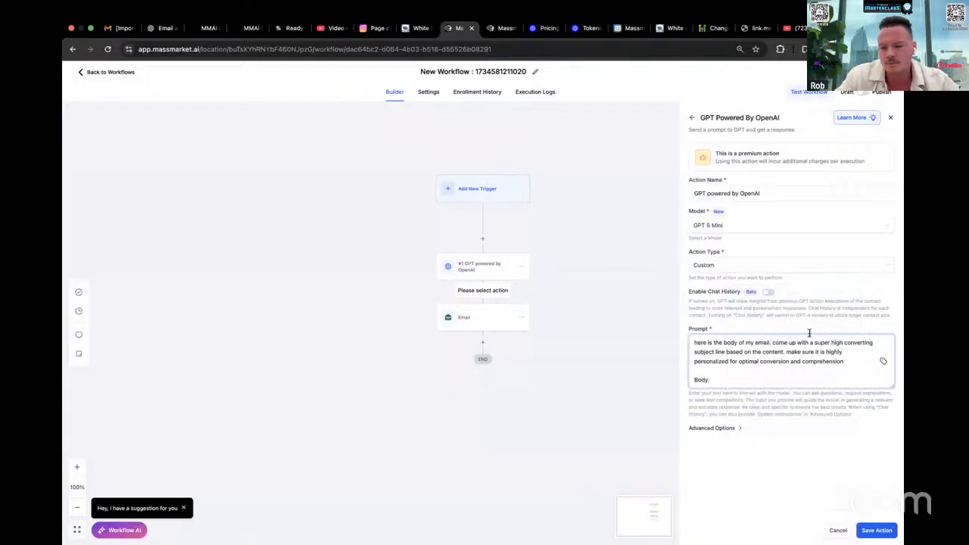
Add a "Body:" line to the end of the prompt, followed by the #1 GPT powered by OpenAI response value
{"action": "left_click", "coordinate": [883, 362]}
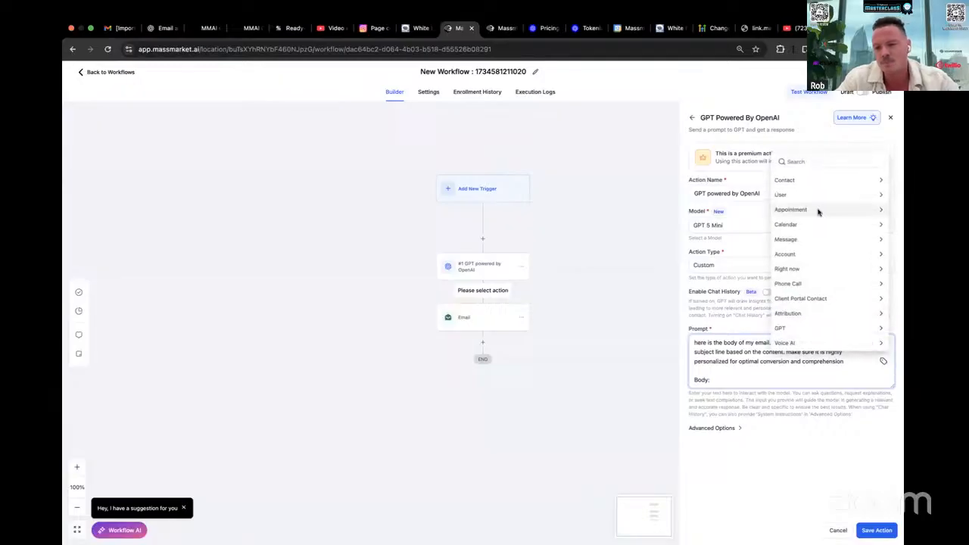
{"action": "left_click", "coordinate": [803, 180]}
{"action": "scroll", "coordinate": [795, 240], "scroll_direction": "down", "scroll_amount": 2}
{"action": "scroll", "coordinate": [793, 237], "scroll_direction": "up", "scroll_amount": 2}
{"action": "left_click", "coordinate": [780, 176]}
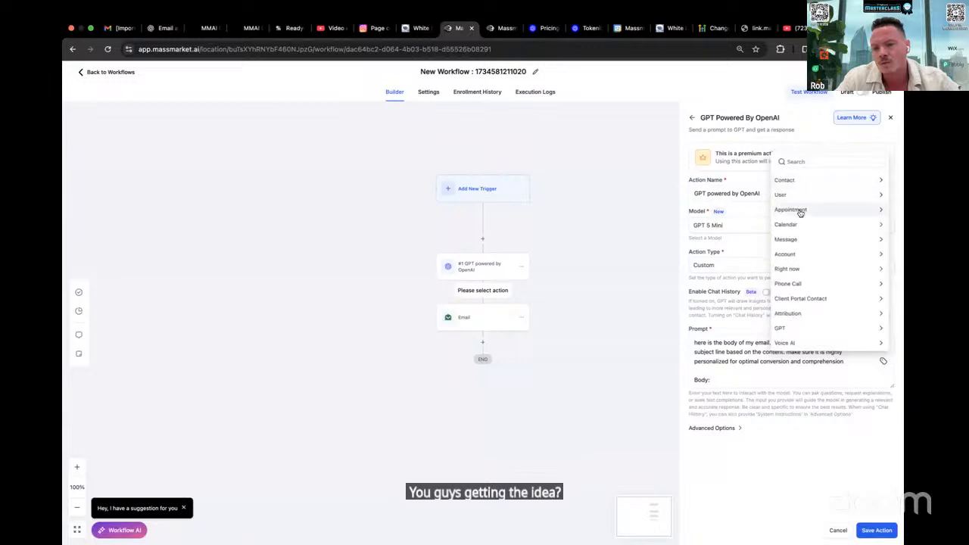
{"action": "left_click", "coordinate": [781, 327]}
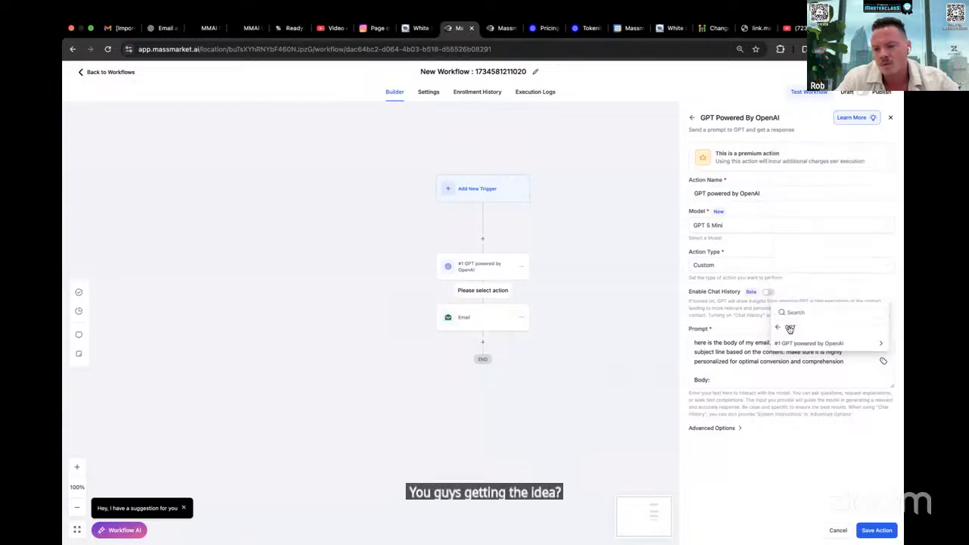
{"action": "left_click", "coordinate": [799, 342]}
{"action": "left_click", "coordinate": [801, 345]}
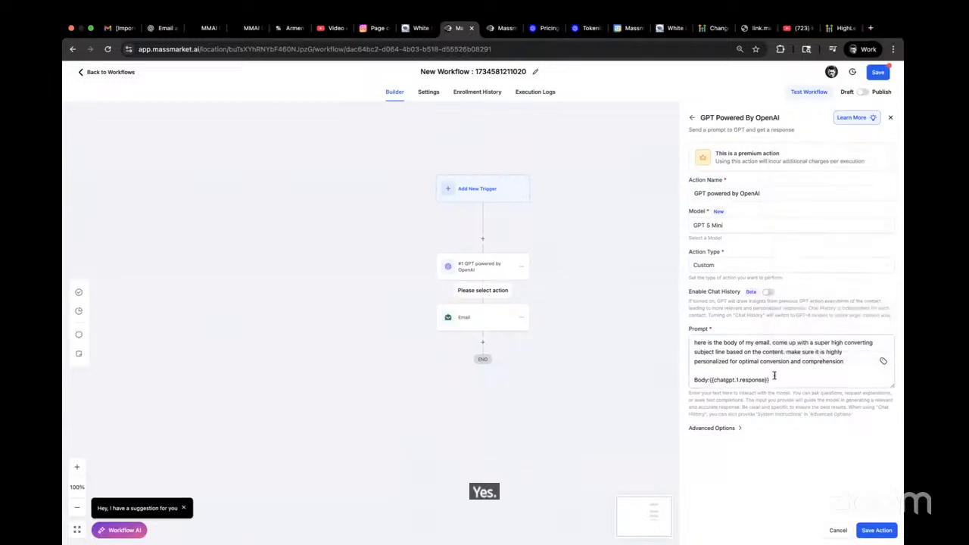
{"action": "key", "text": "Return"}
{"action": "key", "text": "BackSpace"}
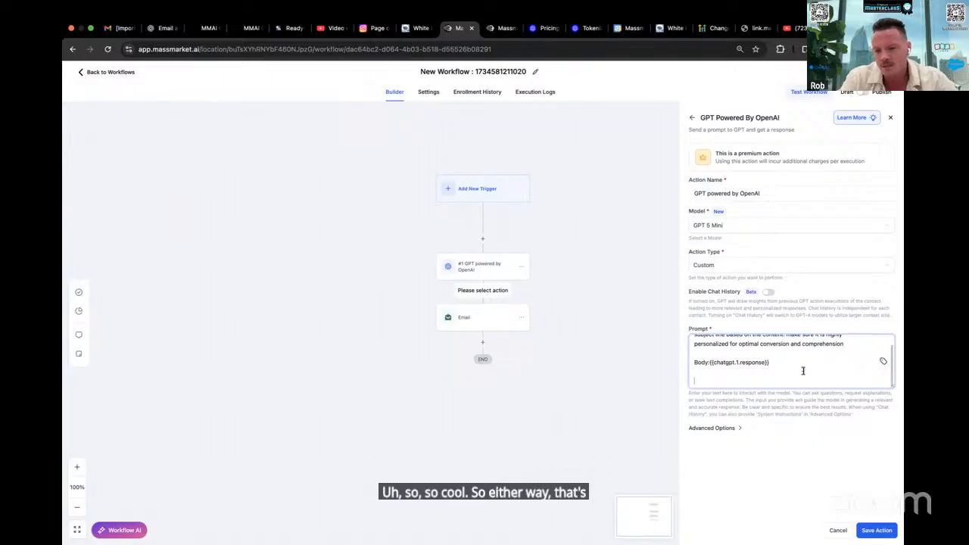
Add ". please output only the subject line" after "comprehension" in the prompt and save the GPT action
{"action": "type", "text": "outs"}
{"action": "key", "text": "BackSpace"}
{"action": "left_click", "coordinate": [857, 342]}
{"action": "type", "text": ". please output only the "}
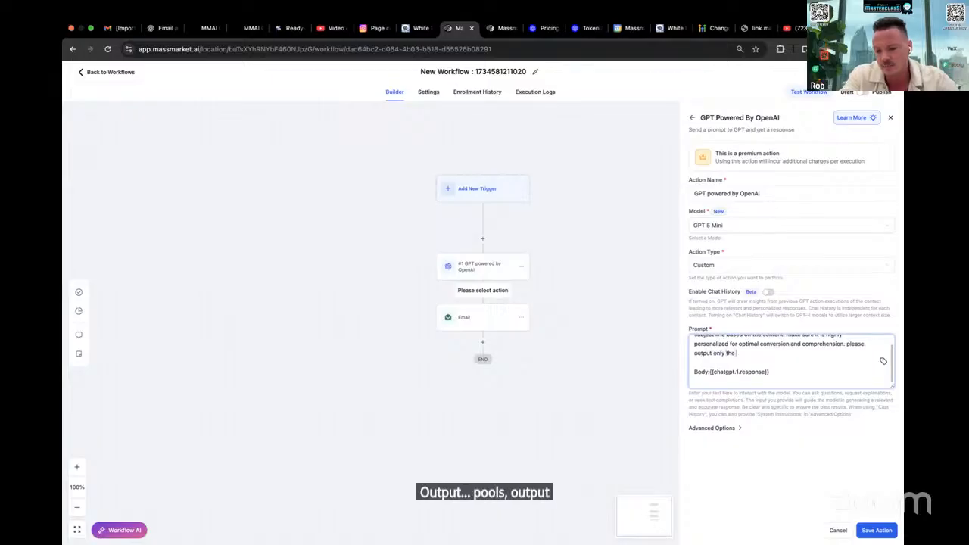
{"action": "type", "text": "subject line"}
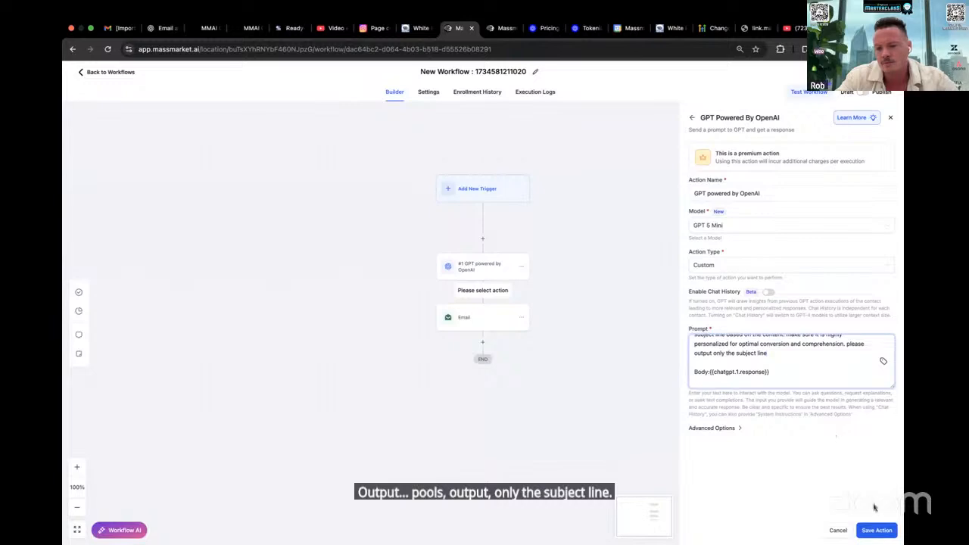
{"action": "left_click", "coordinate": [876, 529]}
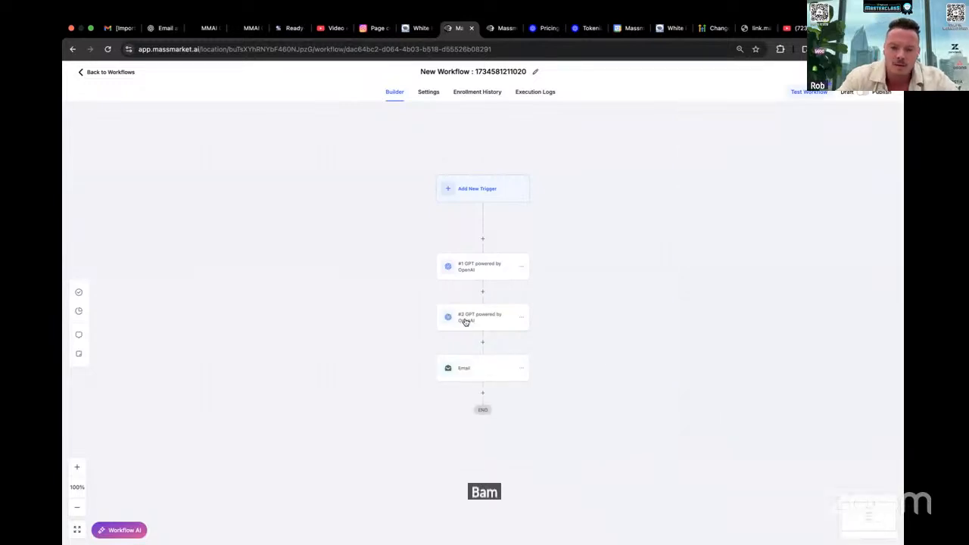
Try enabling chat history on the #2 GPT action, examine its history scope options, and discard the changes
{"action": "left_click", "coordinate": [466, 322]}
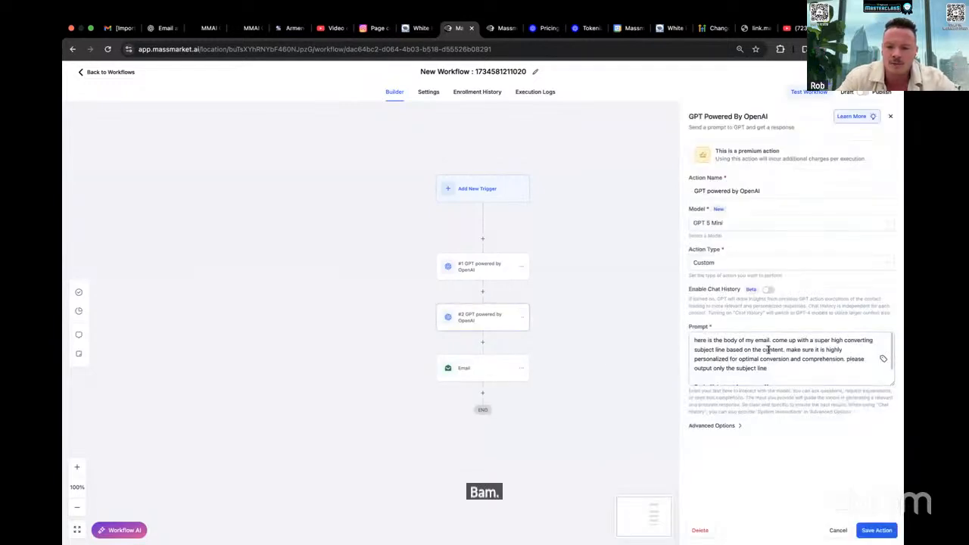
{"action": "scroll", "coordinate": [715, 355], "scroll_direction": "down", "scroll_amount": 1}
{"action": "left_click_drag", "start_coordinate": [711, 360], "coordinate": [769, 360]}
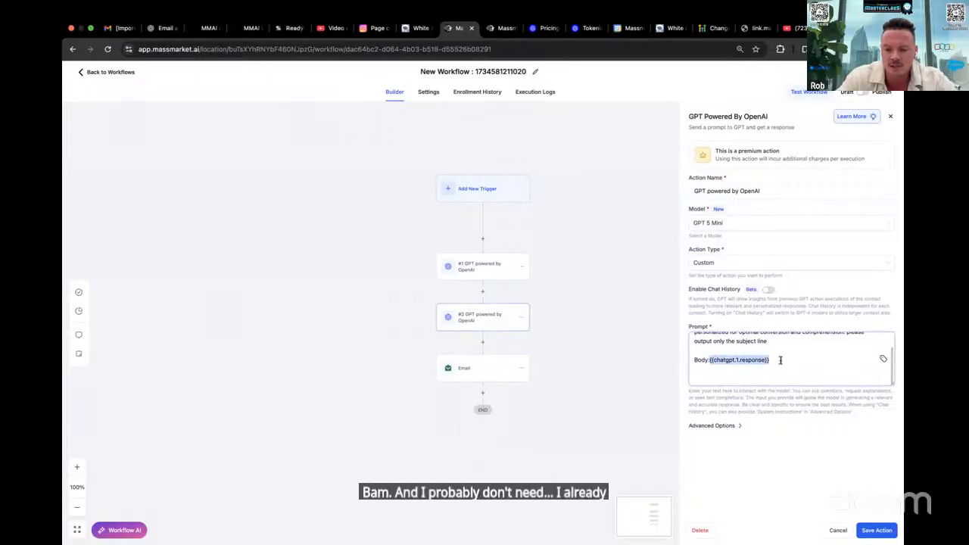
{"action": "left_click", "coordinate": [769, 291]}
{"action": "left_click", "coordinate": [746, 340]}
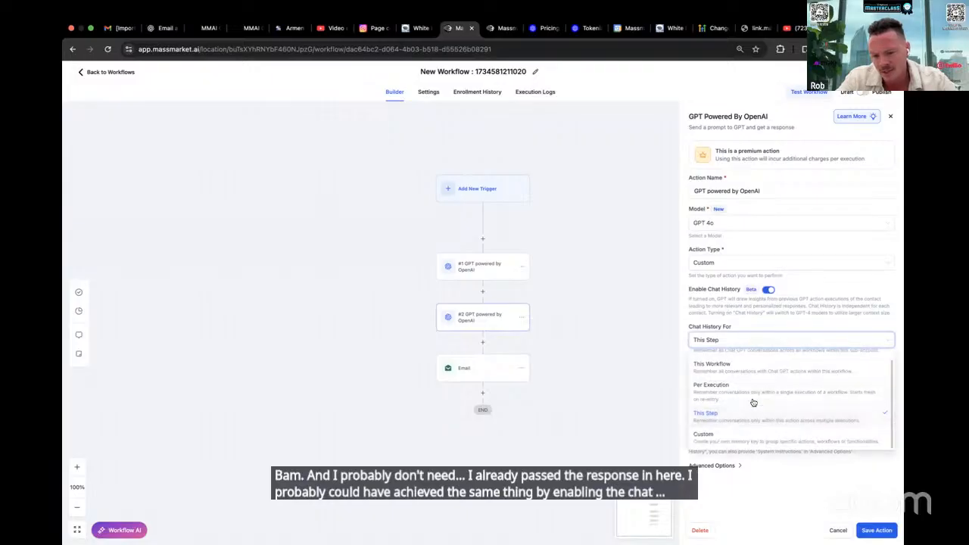
{"action": "scroll", "coordinate": [753, 402], "scroll_direction": "up", "scroll_amount": 1}
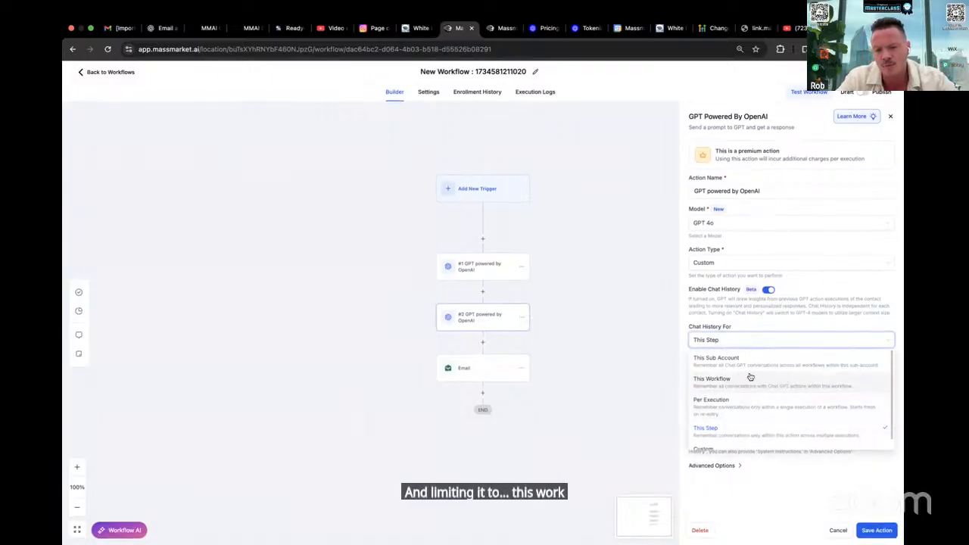
{"action": "left_click", "coordinate": [803, 308]}
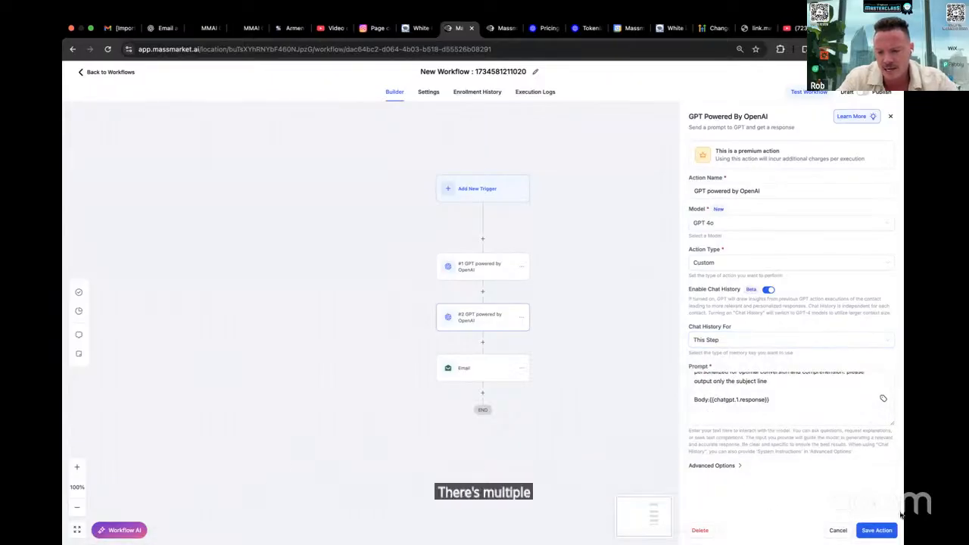
{"action": "left_click", "coordinate": [838, 530]}
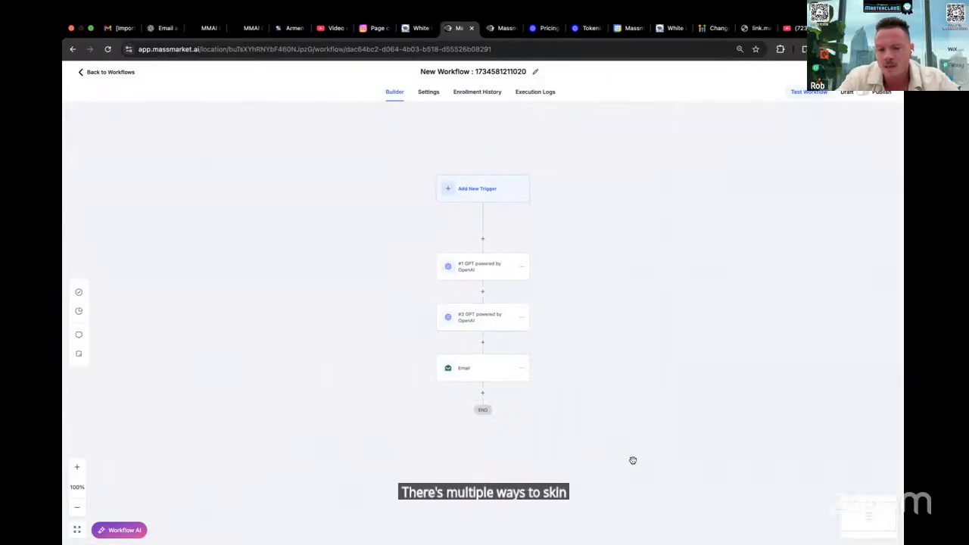
Replace the Email action's placeholder subject with the #2 GPT powered by OpenAI response value
{"action": "left_click", "coordinate": [474, 366]}
{"action": "double_click", "coordinate": [719, 299]}
{"action": "key", "text": "BackSpace"}
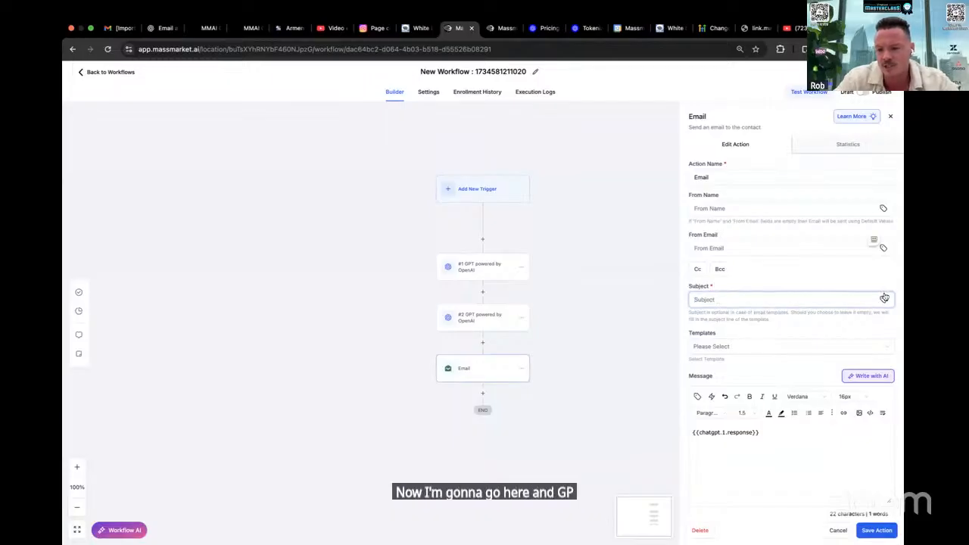
{"action": "left_click", "coordinate": [883, 299]}
{"action": "left_click", "coordinate": [823, 268]}
{"action": "left_click", "coordinate": [818, 282]}
{"action": "left_click", "coordinate": [804, 284]}
{"action": "left_click", "coordinate": [779, 434]}
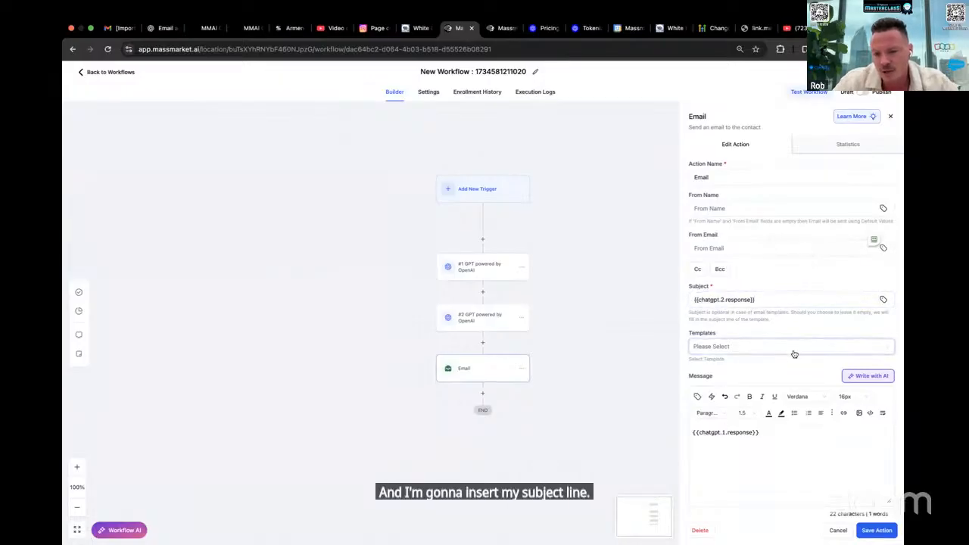
Fill in the sender's first name and sender email address for the Email action, and save the action
{"action": "scroll", "coordinate": [791, 352], "scroll_direction": "down", "scroll_amount": 1}
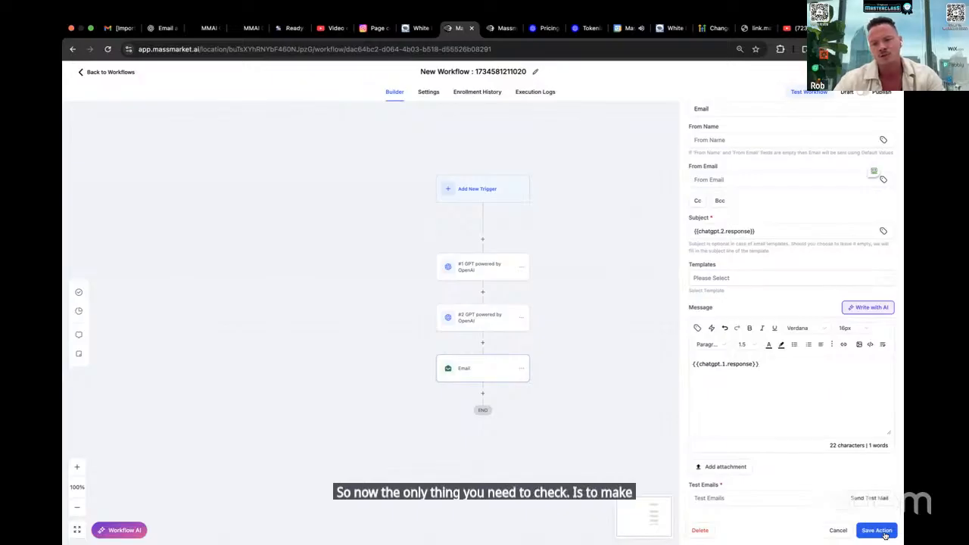
{"action": "left_click", "coordinate": [696, 139]}
{"action": "type", "text": "E"}
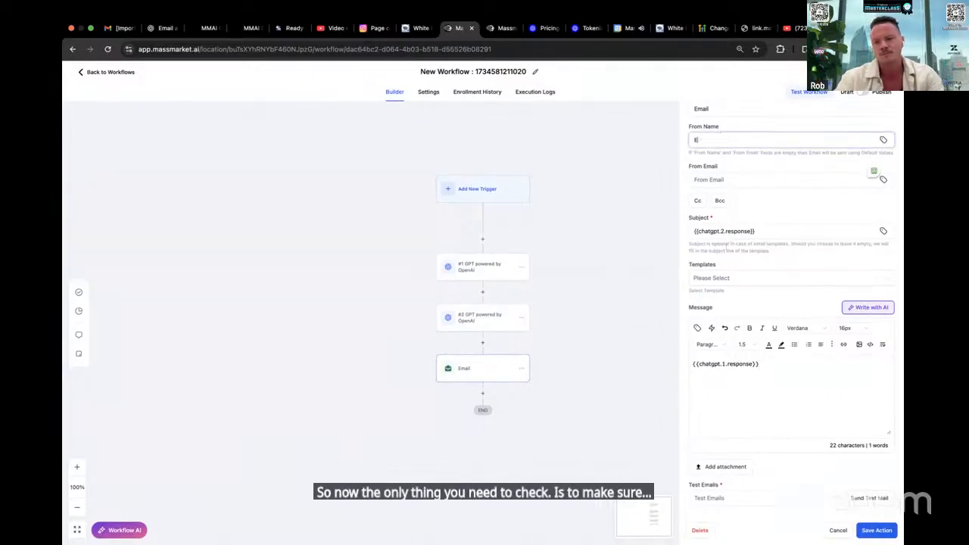
{"action": "type", "text": "ob"}
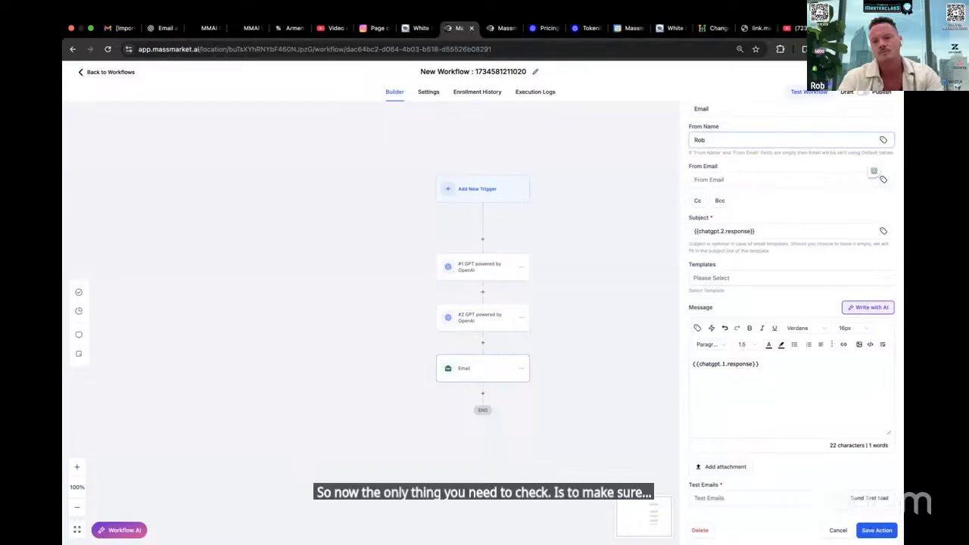
{"action": "key", "text": "Tab"}
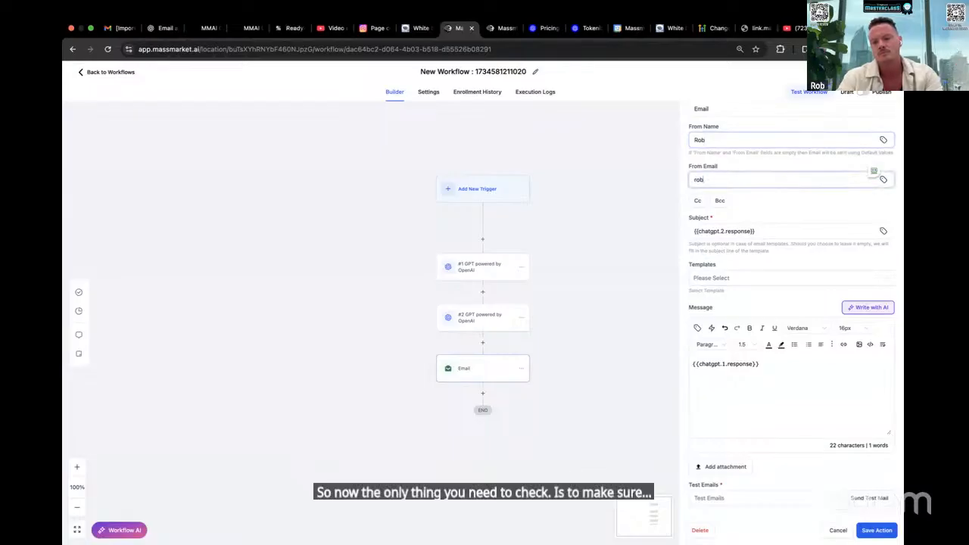
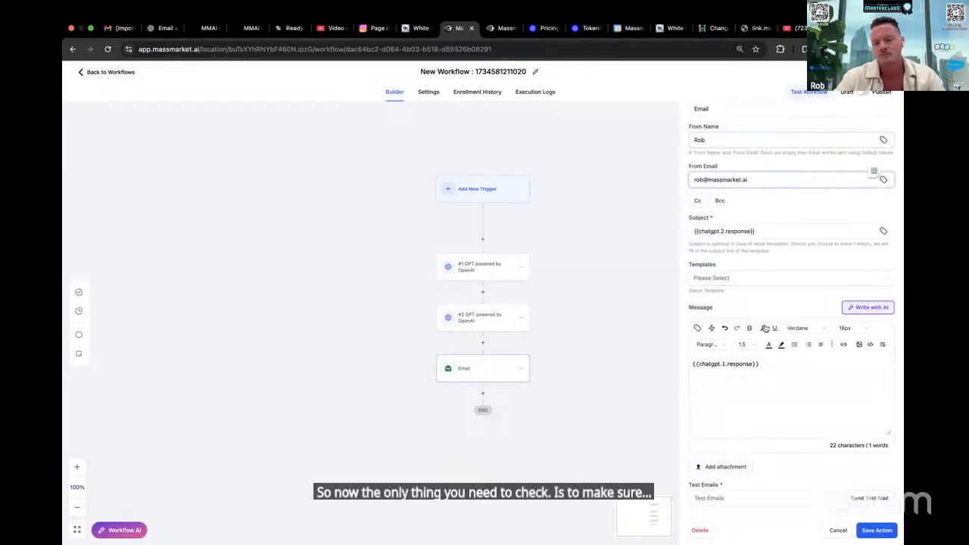
{"action": "left_click", "coordinate": [876, 530]}
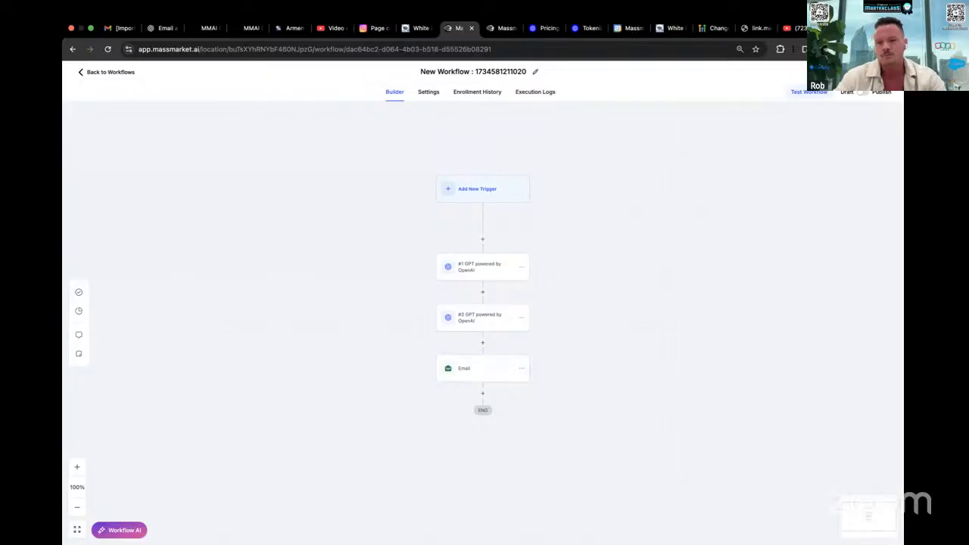
Rename the workflow "Email Copyrwriter" and save it
{"action": "left_click", "coordinate": [480, 72]}
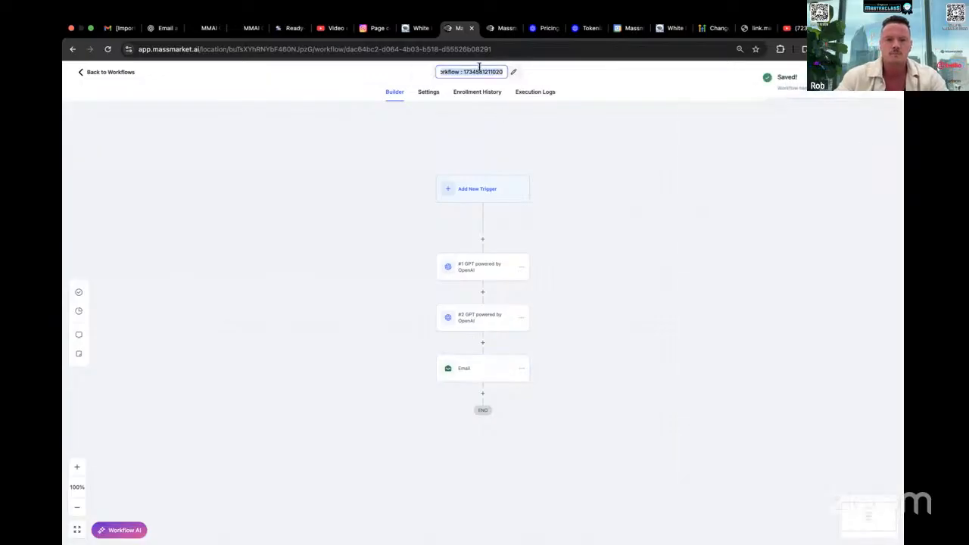
{"action": "type", "text": "Email Copywriter"}
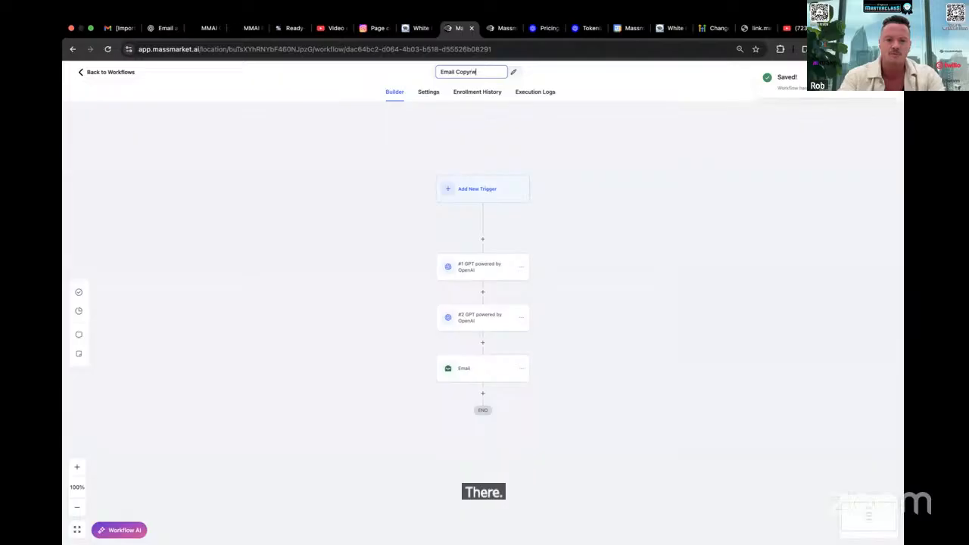
{"action": "left_click", "coordinate": [700, 78]}
{"action": "left_click", "coordinate": [883, 74]}
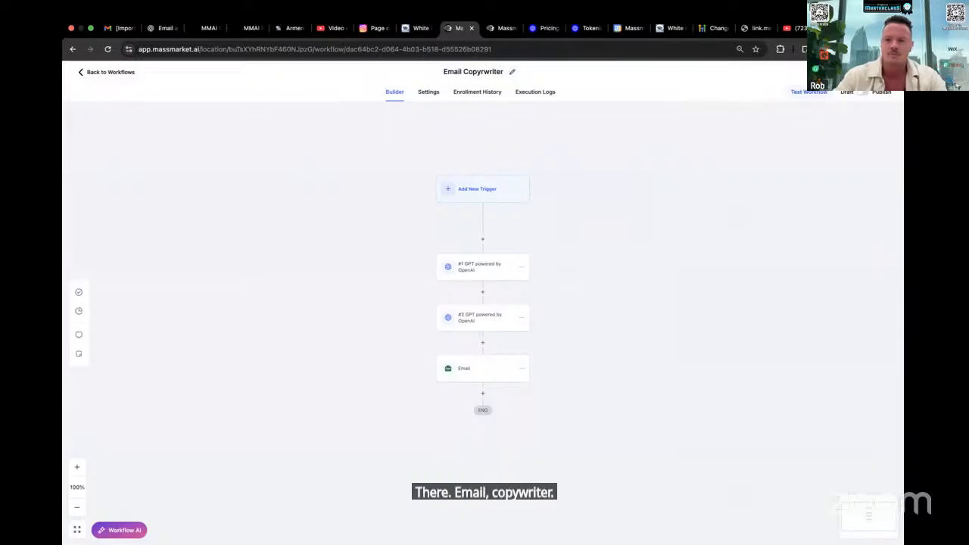
Leave the untitled new workflow, search the contacts by your own email address, and open the matching contact record
{"action": "left_click", "coordinate": [490, 27]}
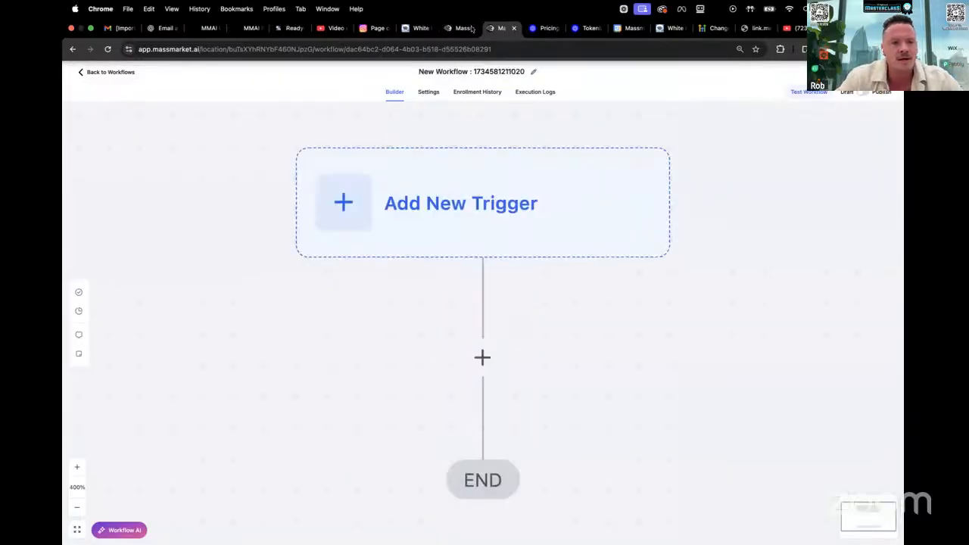
{"action": "left_click", "coordinate": [98, 71]}
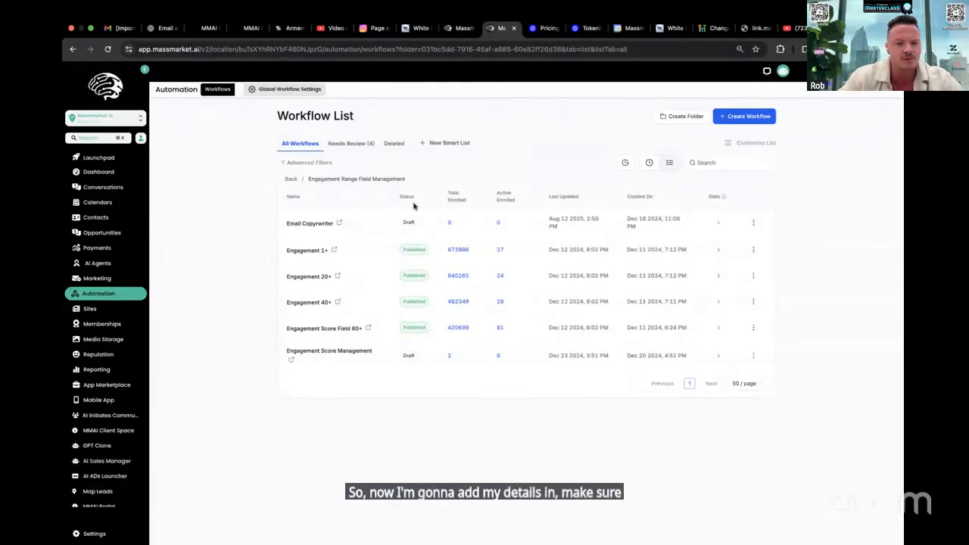
{"action": "left_click", "coordinate": [93, 141]}
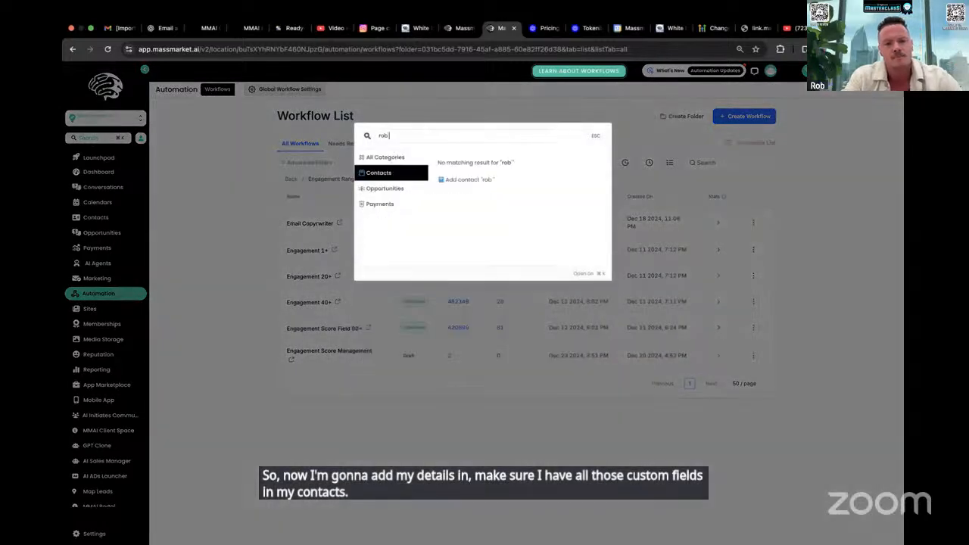
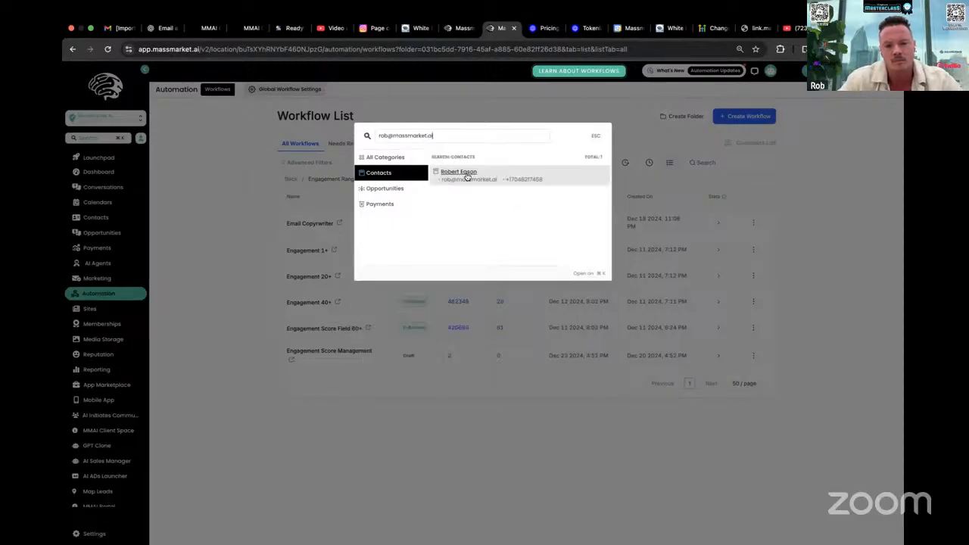
{"action": "key", "text": "Escape"}
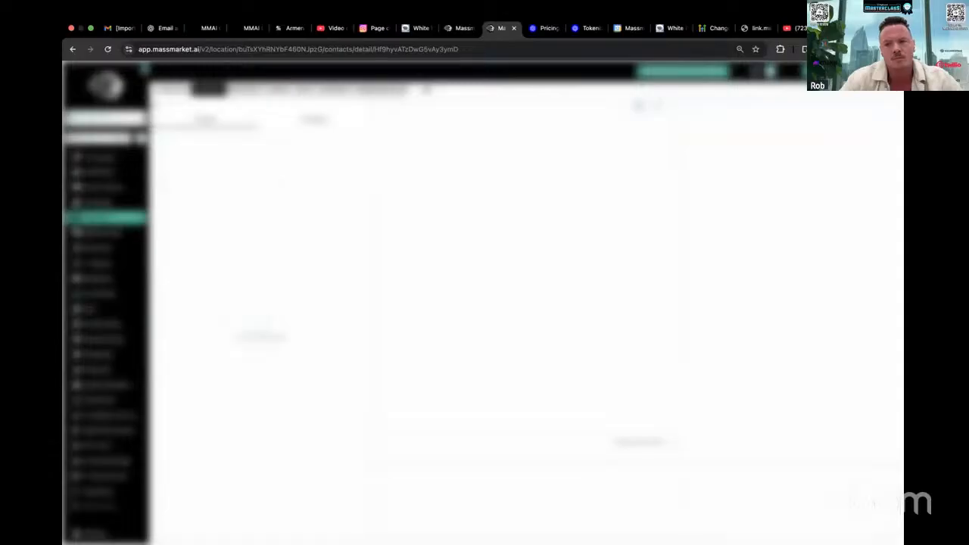
Turn on Privacy Mode and review the custom field groups in the contact record
{"action": "left_click", "coordinate": [888, 71]}
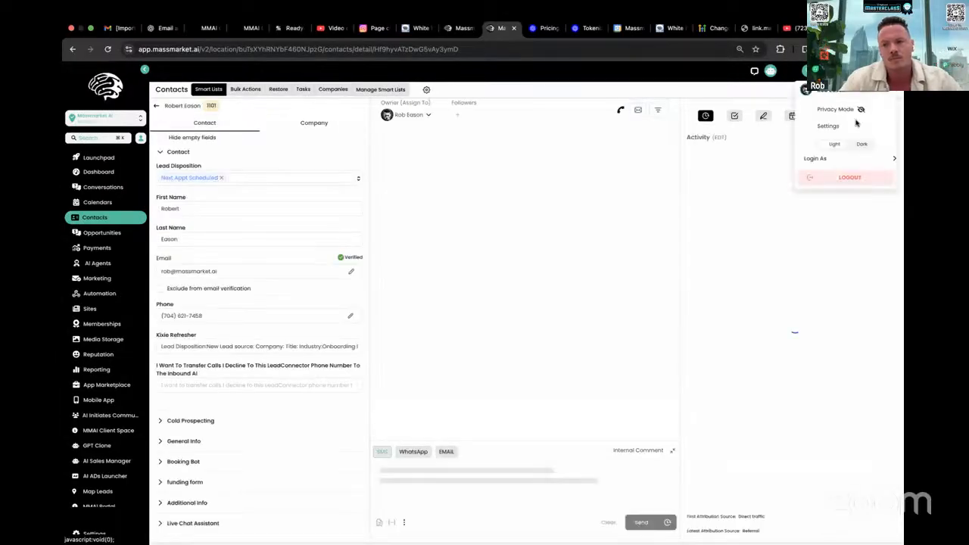
{"action": "left_click", "coordinate": [860, 110]}
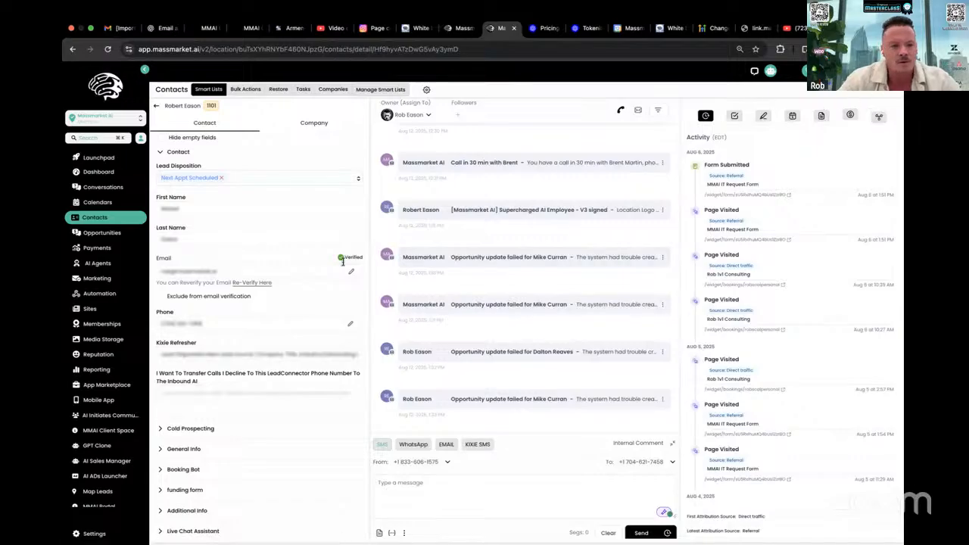
{"action": "scroll", "coordinate": [290, 293], "scroll_direction": "down", "scroll_amount": 3}
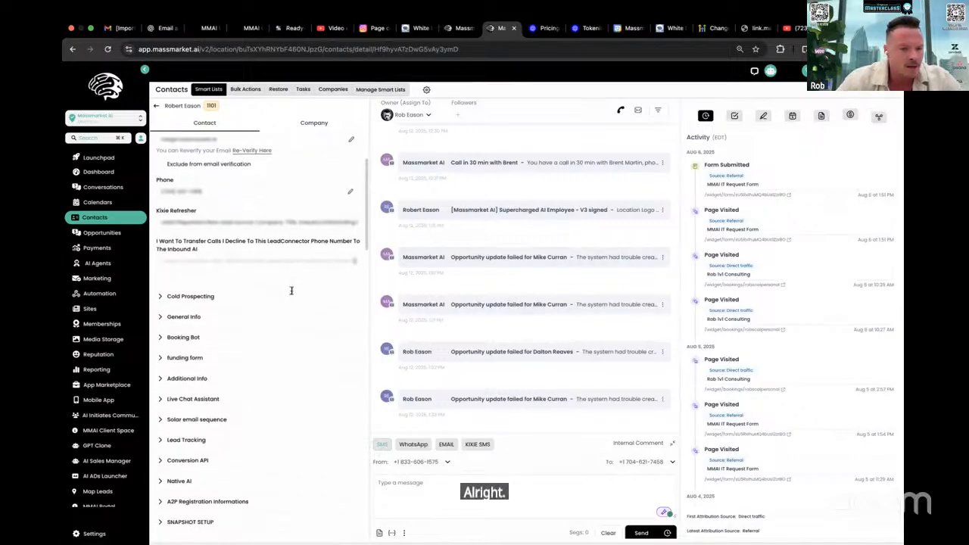
{"action": "scroll", "coordinate": [291, 292], "scroll_direction": "down", "scroll_amount": 1}
{"action": "scroll", "coordinate": [291, 292], "scroll_direction": "up", "scroll_amount": 1}
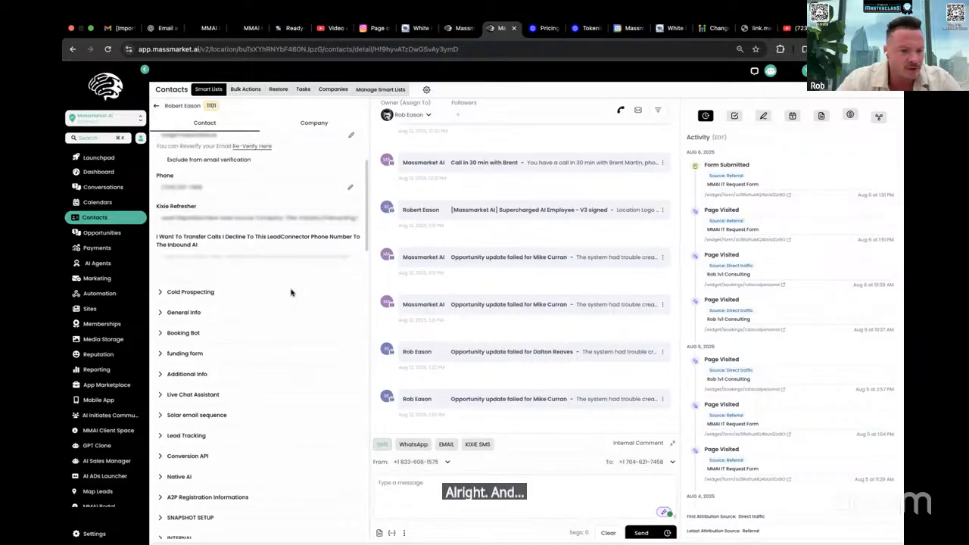
{"action": "scroll", "coordinate": [291, 295], "scroll_direction": "up", "scroll_amount": 3}
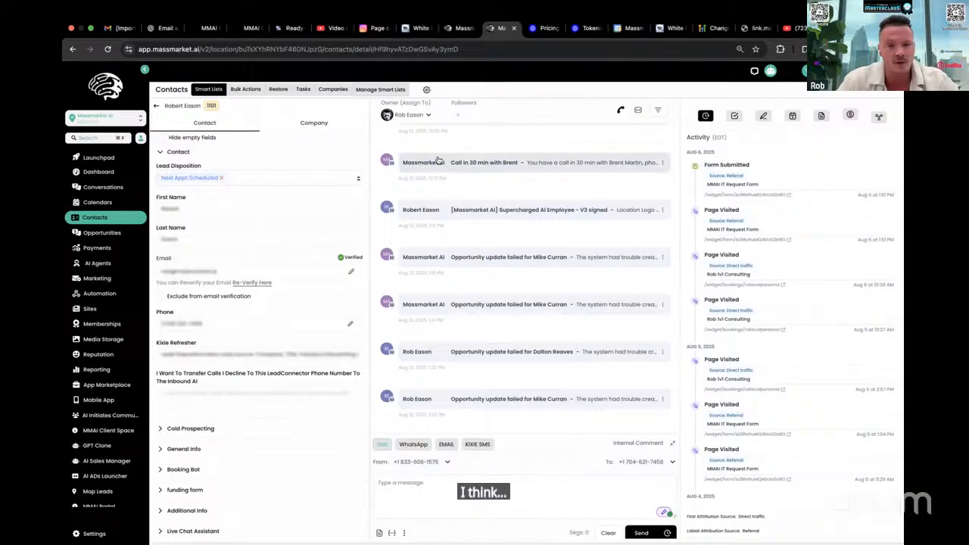
Publish the Email Copyrwriter workflow and reload the contact record
{"action": "left_click", "coordinate": [457, 30]}
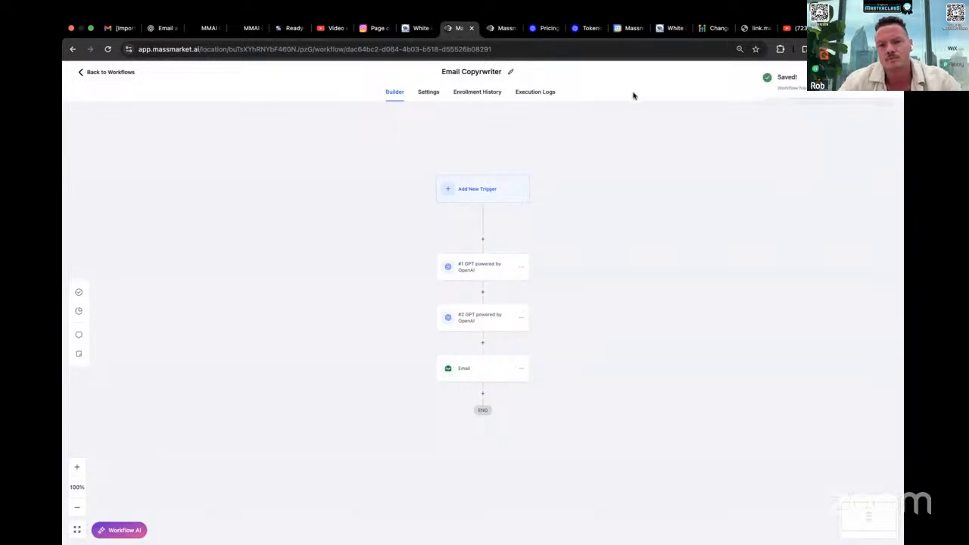
{"action": "left_click", "coordinate": [493, 28]}
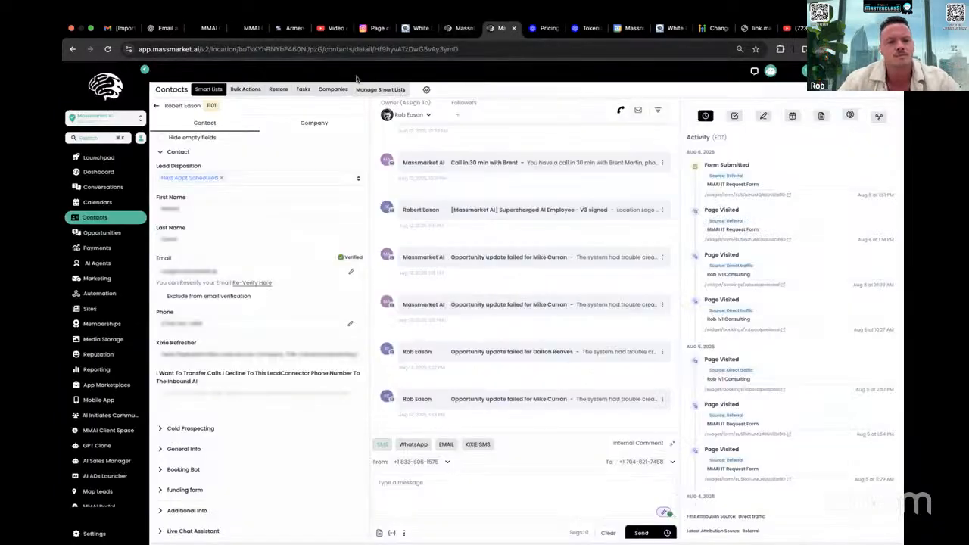
{"action": "scroll", "coordinate": [242, 333], "scroll_direction": "down", "scroll_amount": 15}
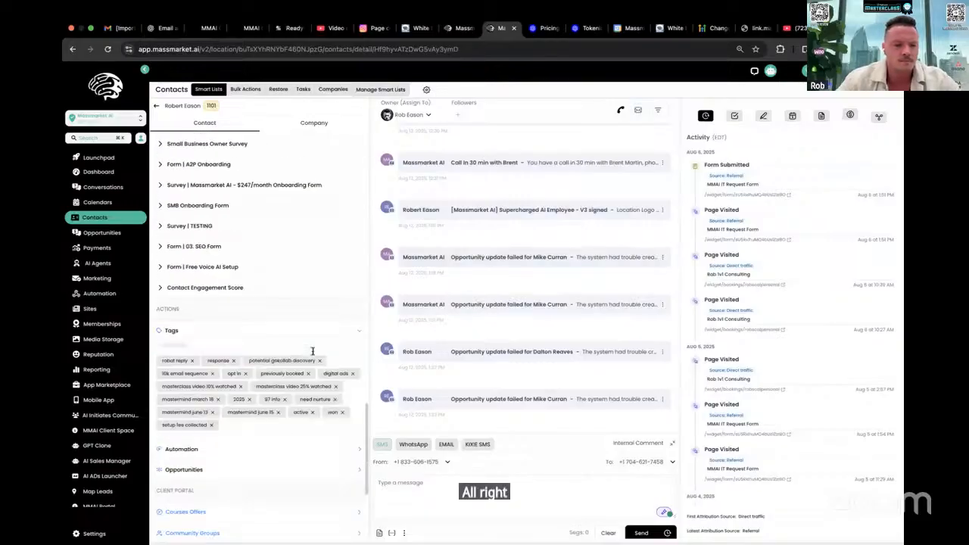
{"action": "left_click", "coordinate": [108, 49]}
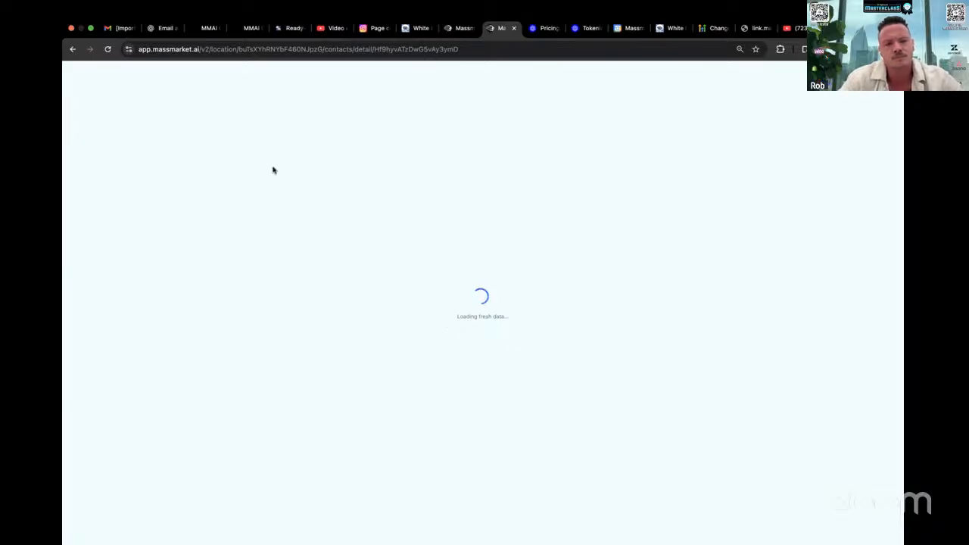
Start adding the contact to an automation and choose the Email Copyrwriter workflow
{"action": "scroll", "coordinate": [234, 295], "scroll_direction": "down", "scroll_amount": 10}
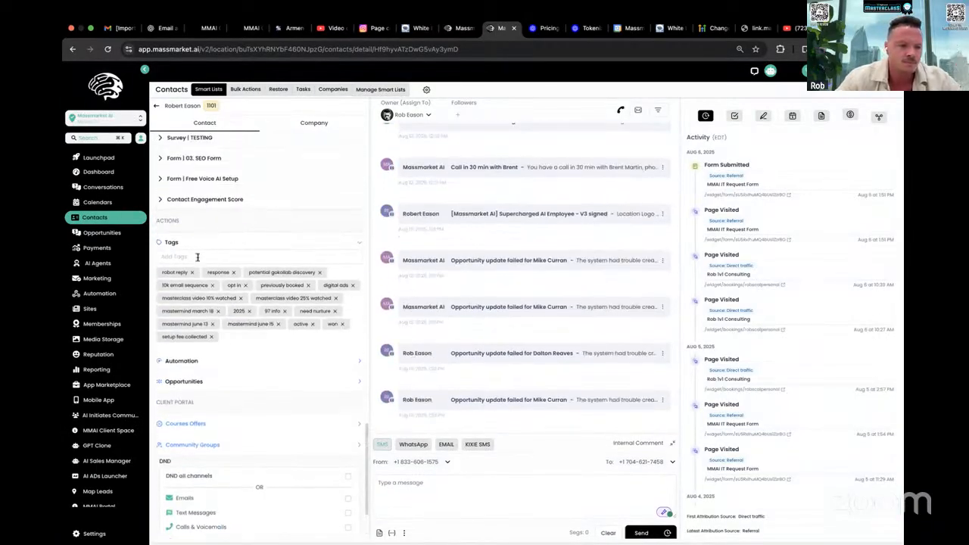
{"action": "left_click", "coordinate": [197, 258]}
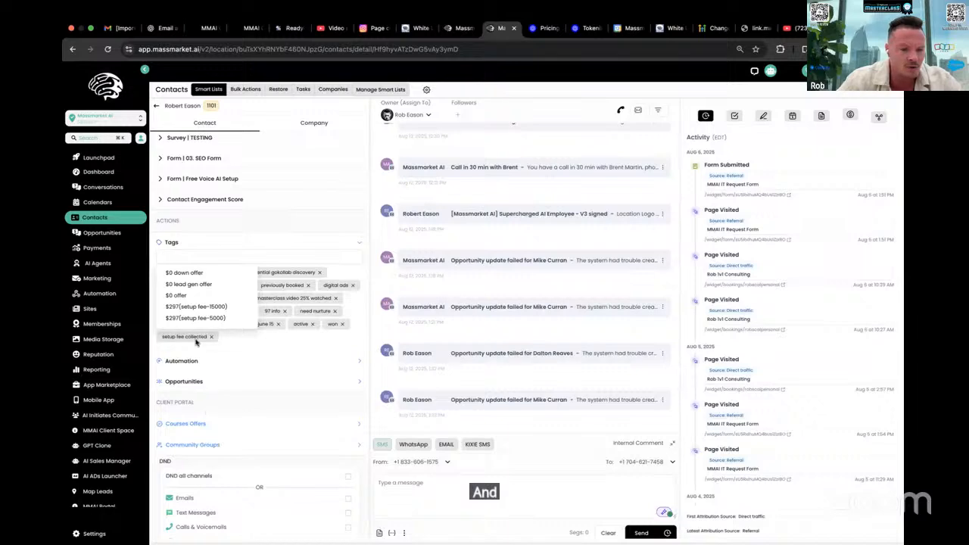
{"action": "left_click", "coordinate": [183, 360]}
{"action": "left_click", "coordinate": [167, 386]}
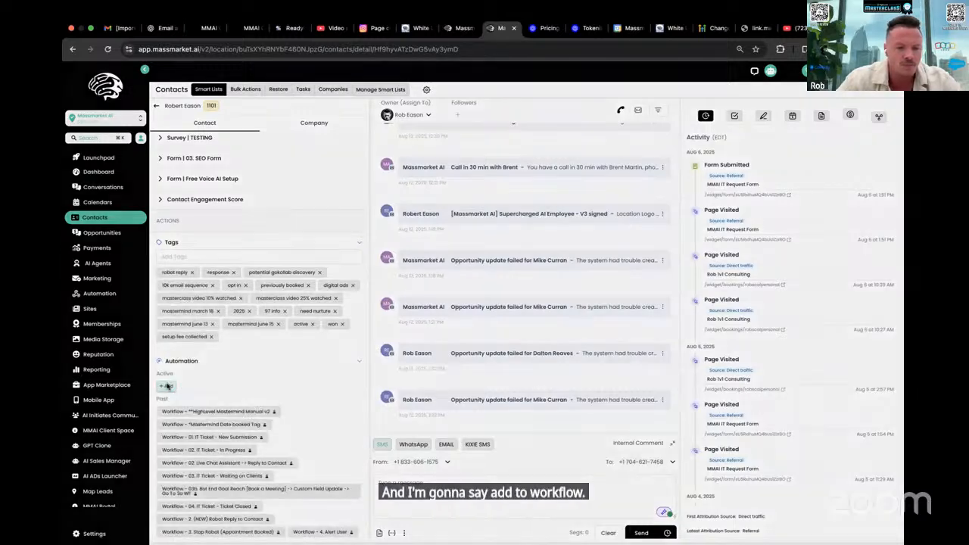
{"action": "left_click", "coordinate": [454, 132]}
{"action": "type", "text": "email"}
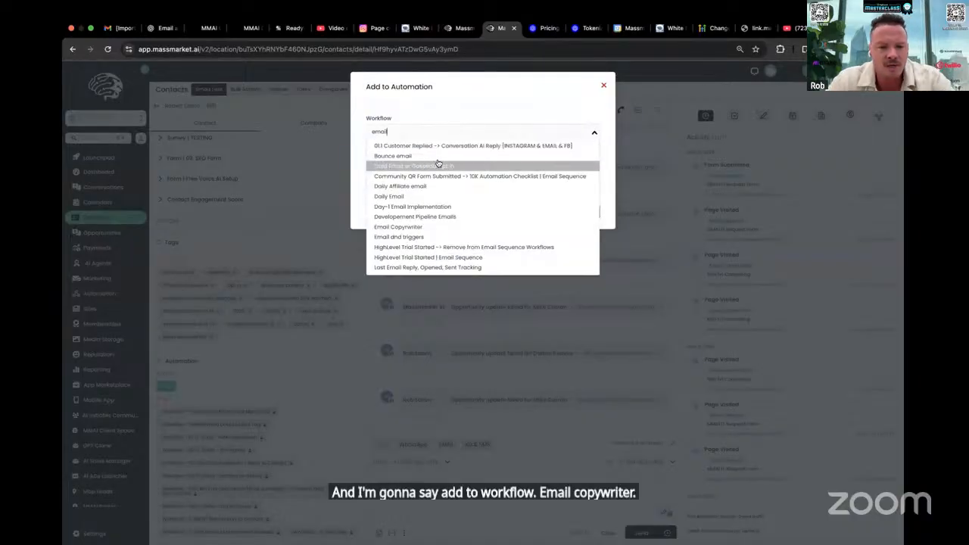
{"action": "left_click", "coordinate": [423, 225]}
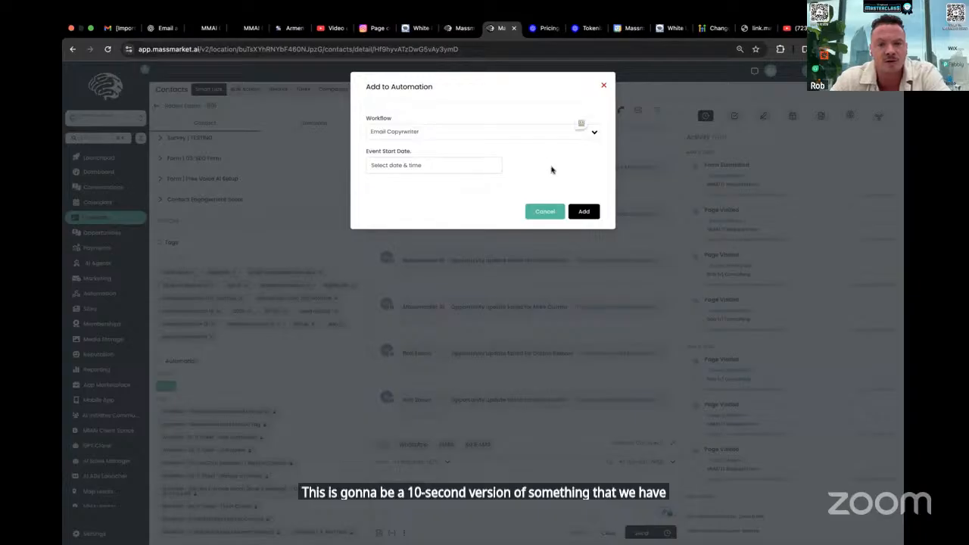
Set the event start date to Tue, Aug 12, 2025 2:55 PM and add the contact to the workflow
{"action": "left_click", "coordinate": [446, 171]}
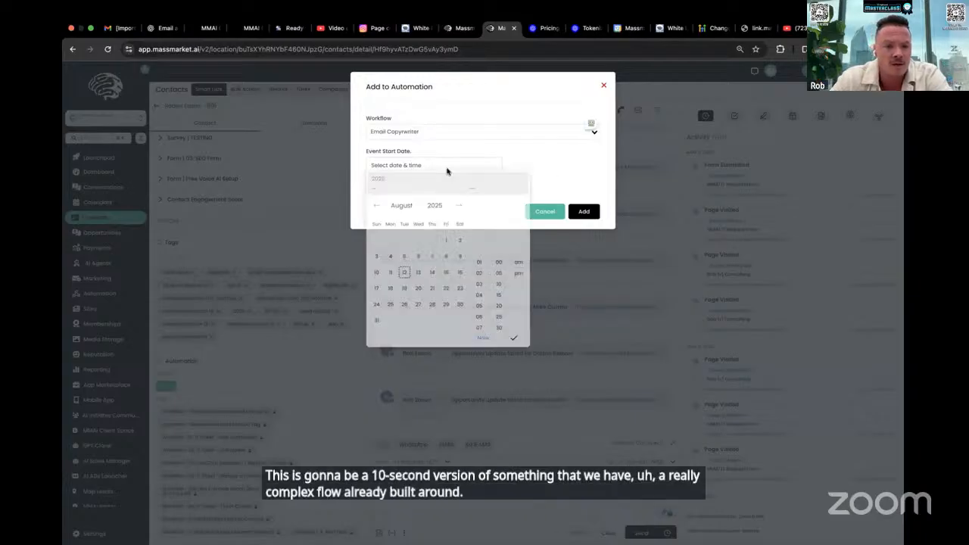
{"action": "left_click", "coordinate": [404, 275]}
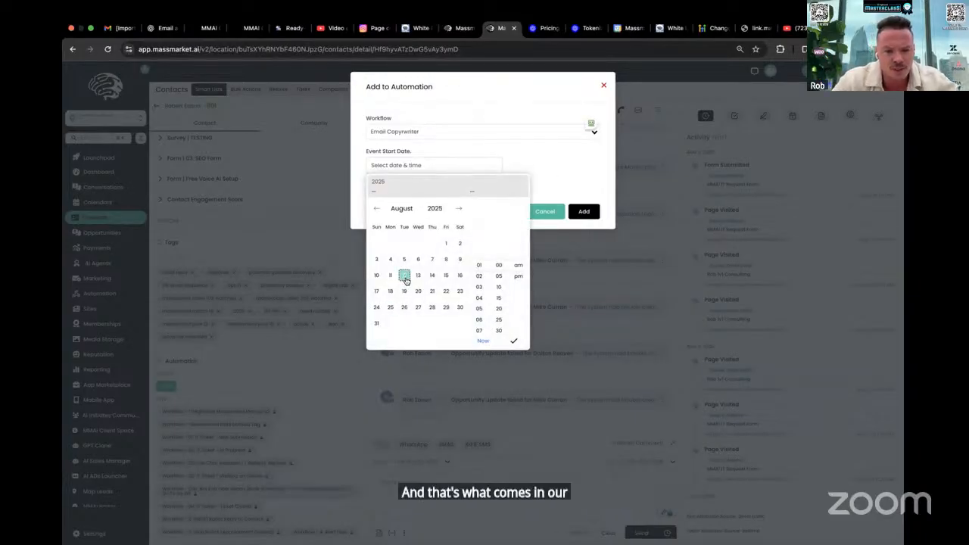
{"action": "left_click", "coordinate": [479, 340]}
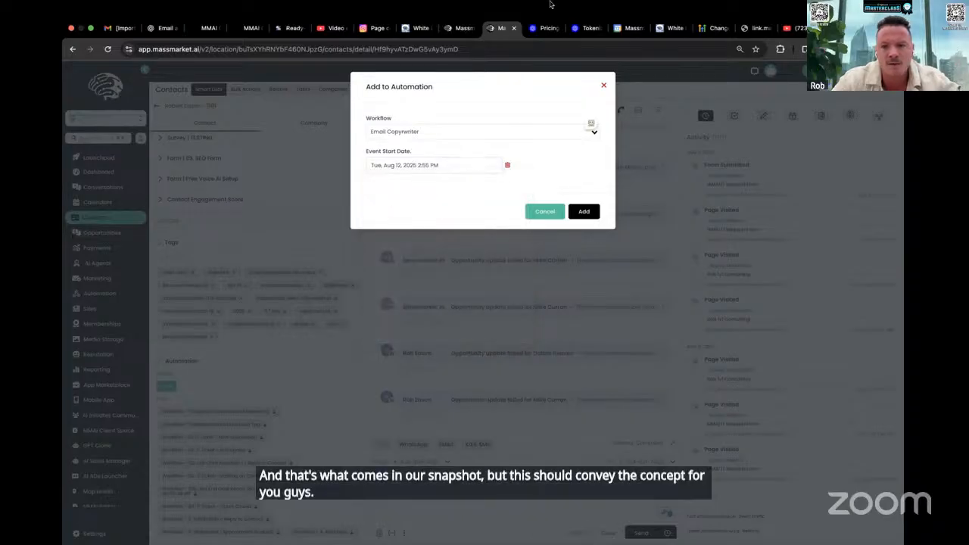
{"action": "left_click", "coordinate": [444, 166]}
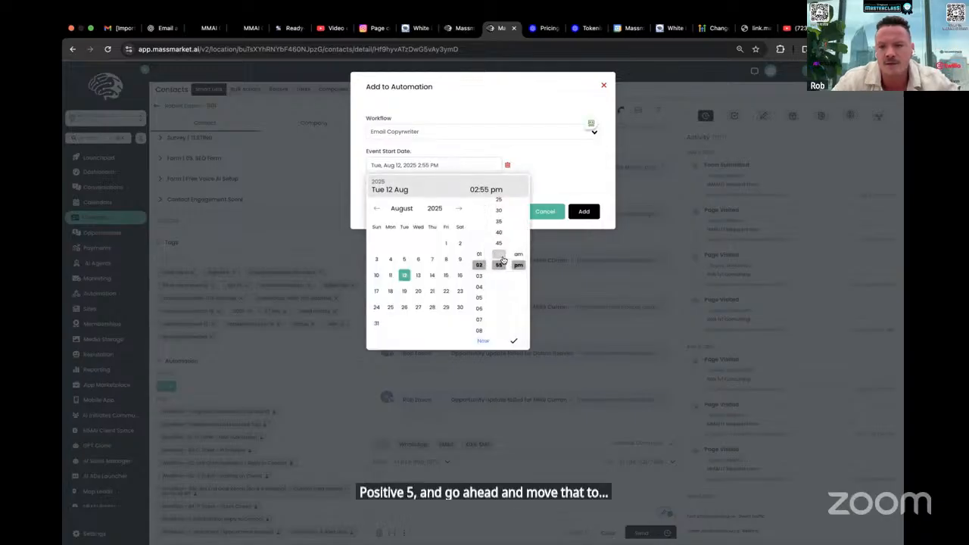
{"action": "left_click", "coordinate": [569, 162]}
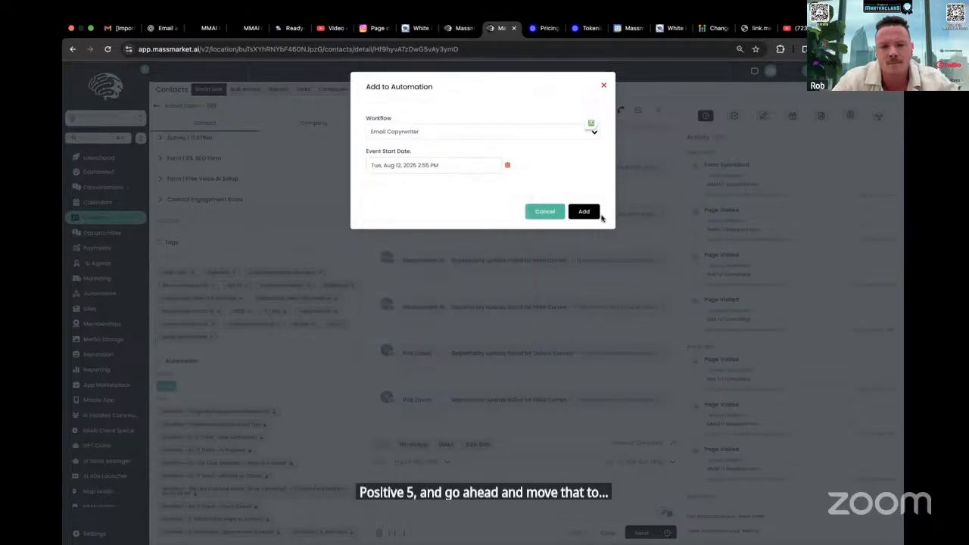
{"action": "left_click", "coordinate": [586, 212]}
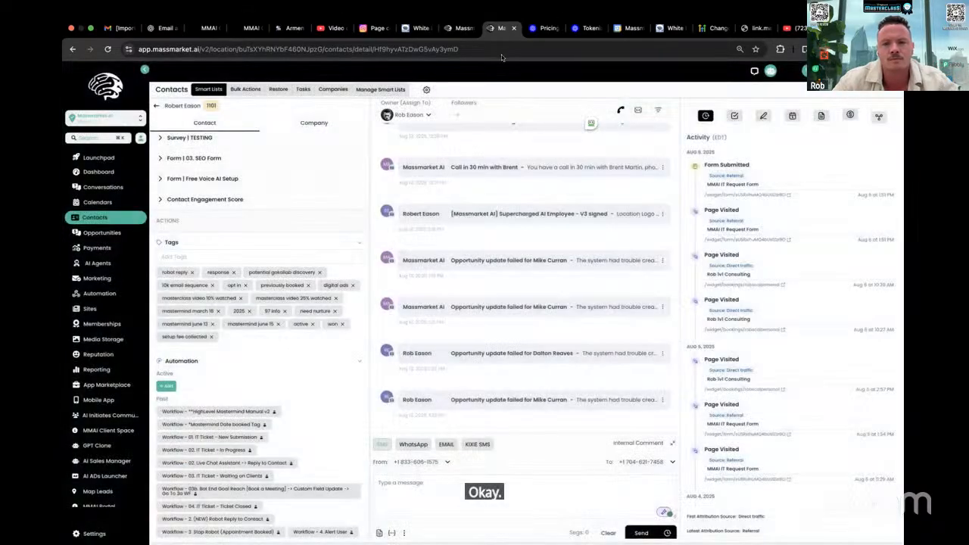
Check the workflow's tab, and search the contact record for "email copywr" among its automations
{"action": "left_click", "coordinate": [451, 33]}
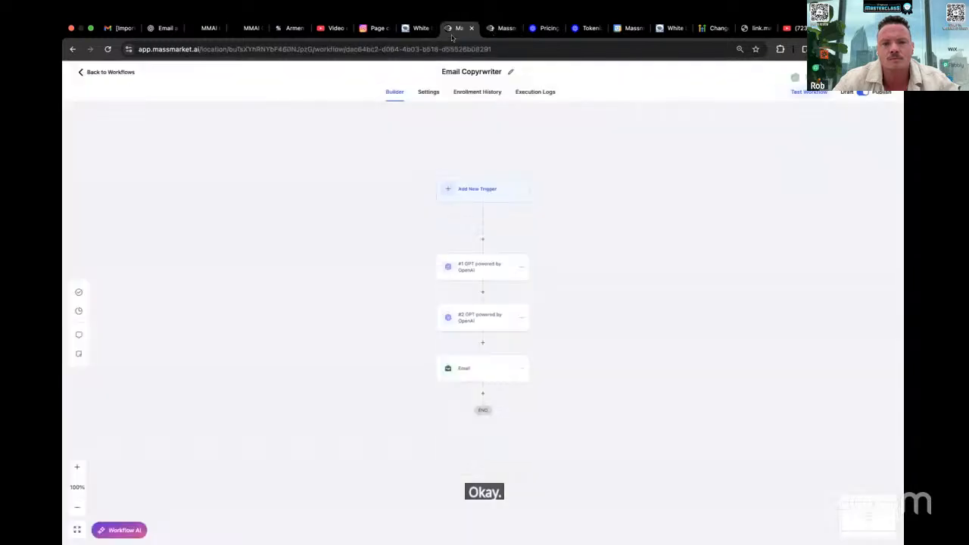
{"action": "left_click", "coordinate": [499, 28]}
{"action": "scroll", "coordinate": [316, 354], "scroll_direction": "down", "scroll_amount": 8}
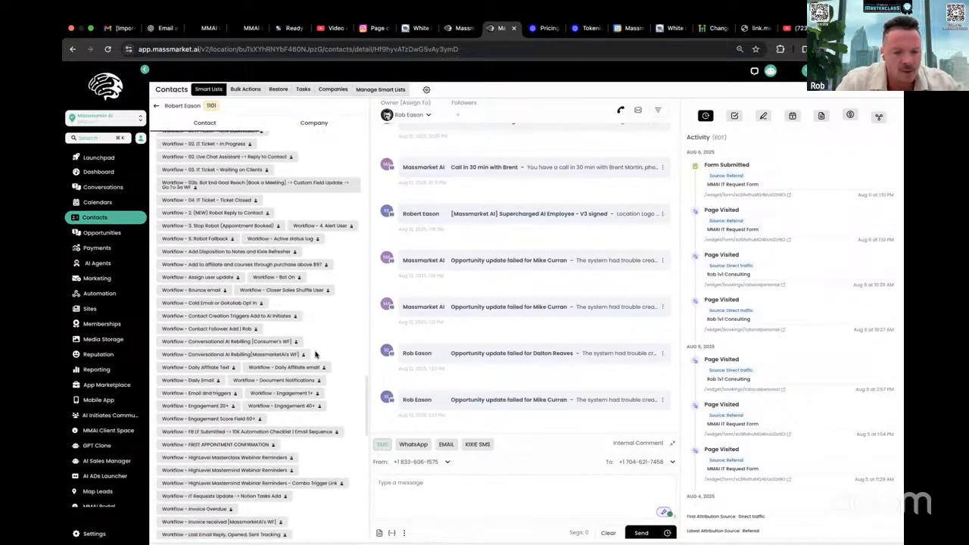
{"action": "key", "text": "super+f"}
{"action": "type", "text": "email cop"}
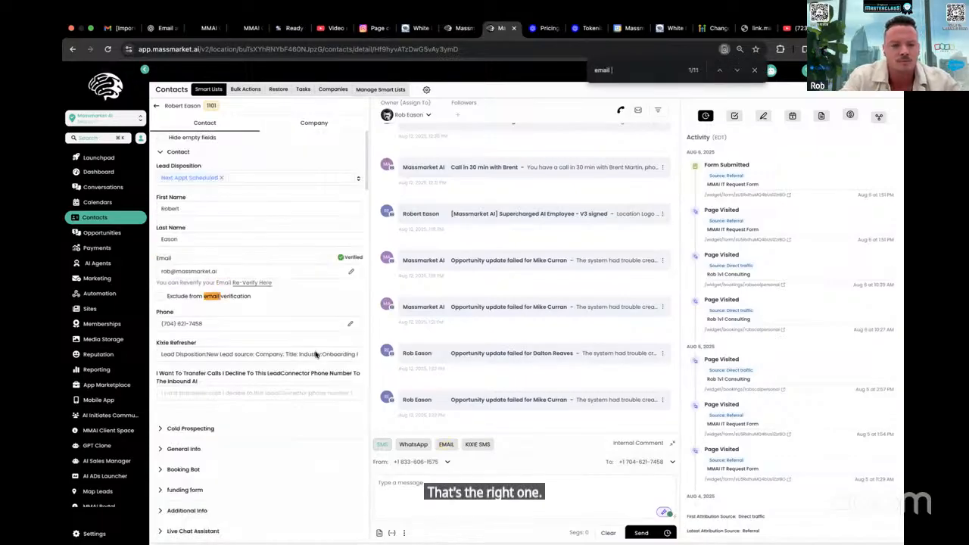
{"action": "type", "text": "ywr"}
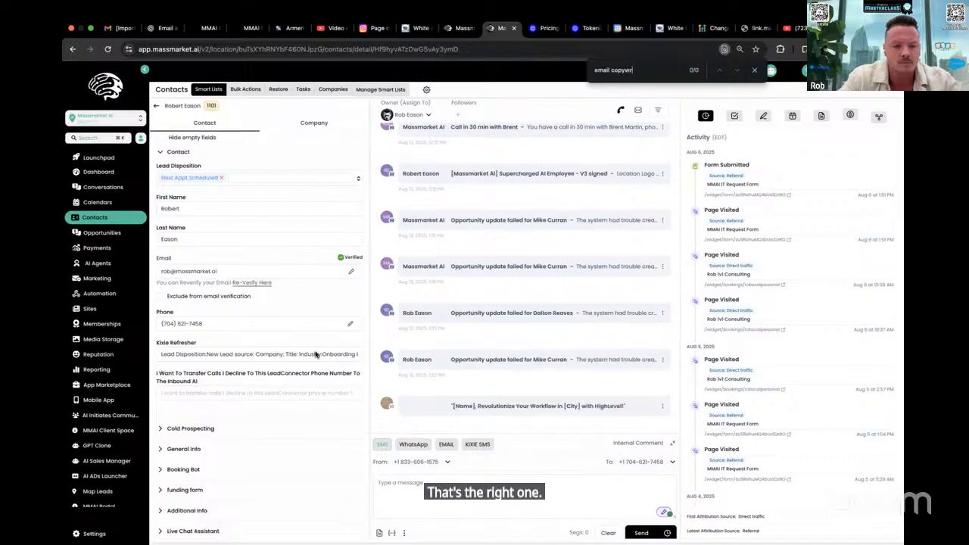
{"action": "scroll", "coordinate": [310, 333], "scroll_direction": "down", "scroll_amount": 10}
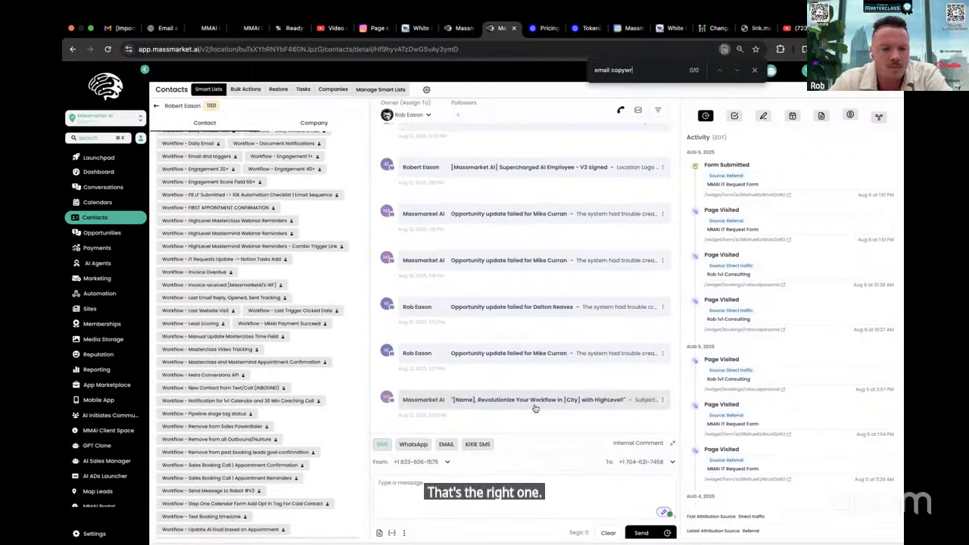
Open the newest email in the contact's conversation, read its generated subject and body, and check the contact's field groups
{"action": "scroll", "coordinate": [352, 193], "scroll_direction": "up", "scroll_amount": 10}
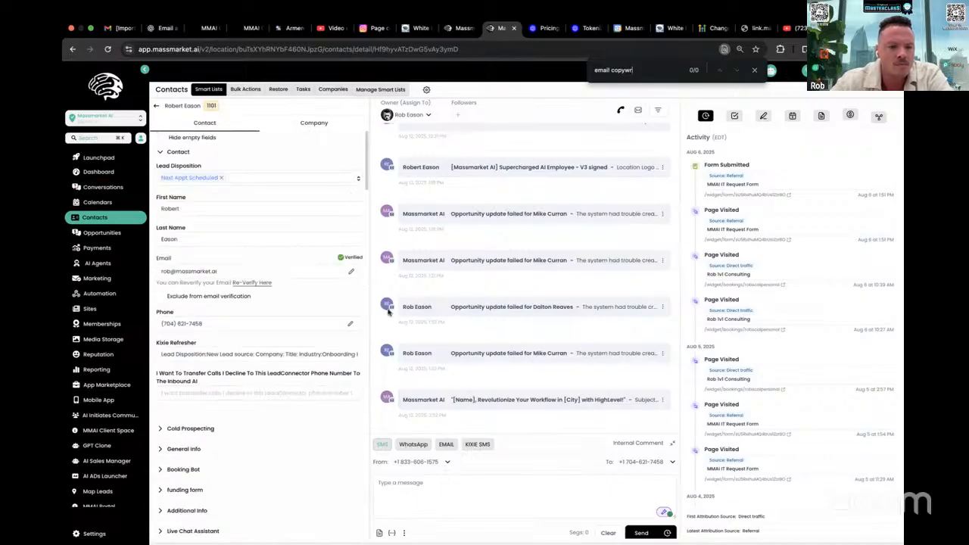
{"action": "left_click", "coordinate": [573, 404]}
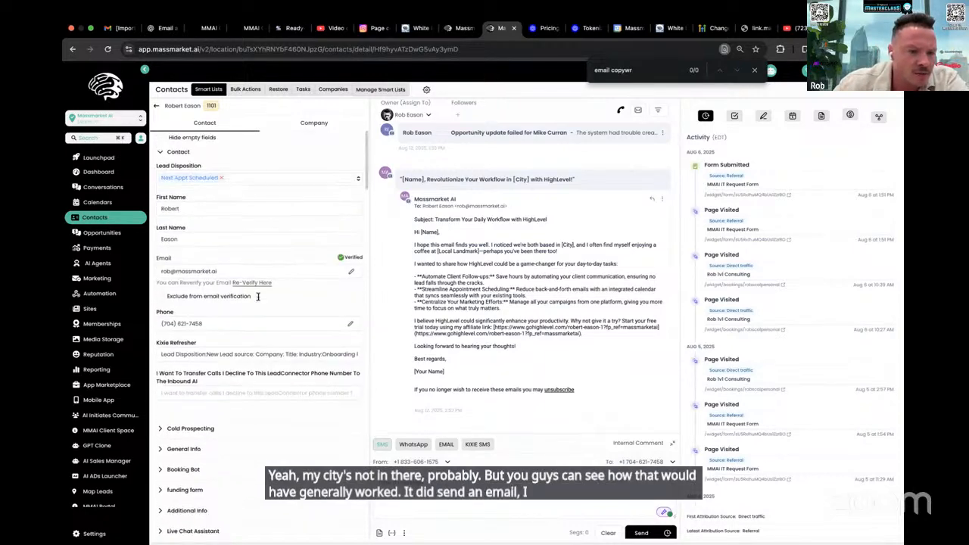
{"action": "scroll", "coordinate": [259, 297], "scroll_direction": "down", "scroll_amount": 10}
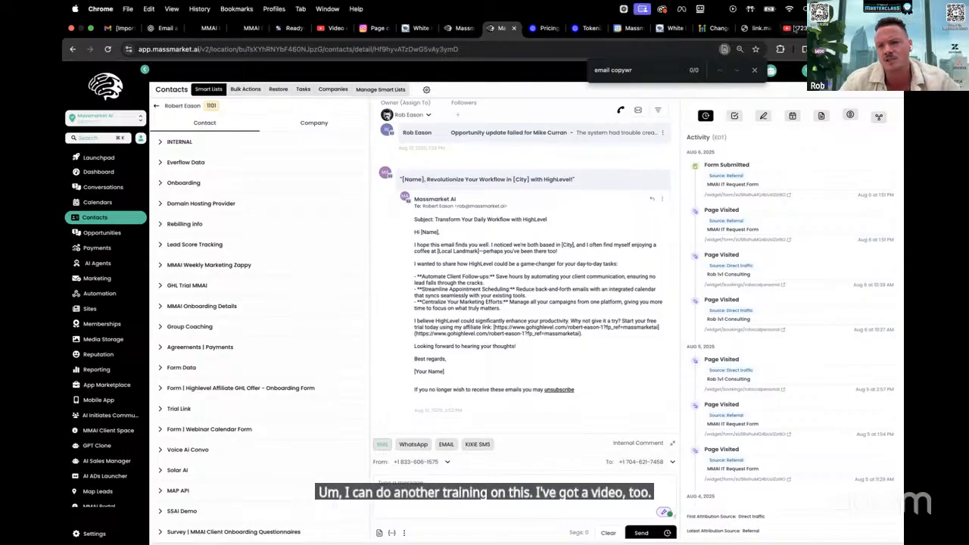
Switch to YouTube, go to its home page and search for "email copywriter"
{"action": "left_click", "coordinate": [793, 28]}
{"action": "left_click", "coordinate": [329, 49]}
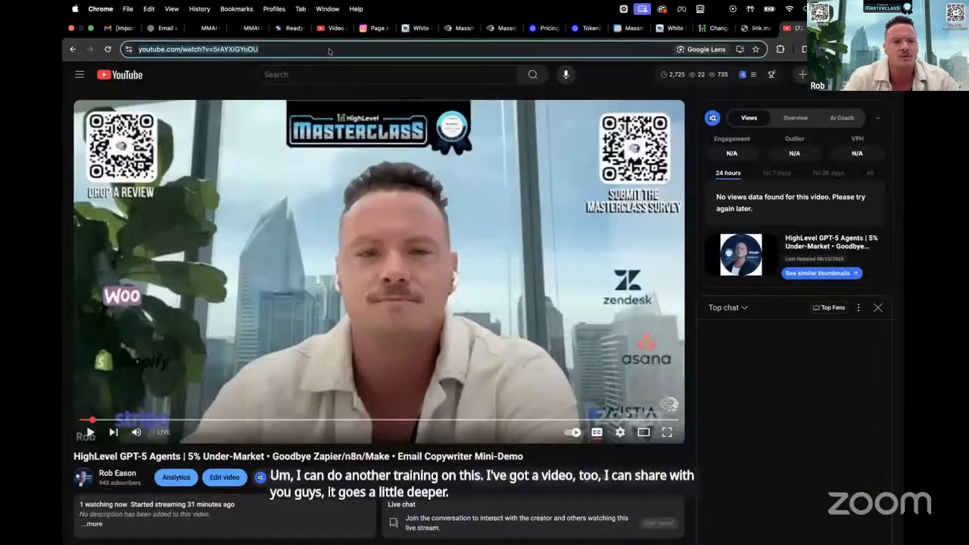
{"action": "left_click", "coordinate": [138, 68]}
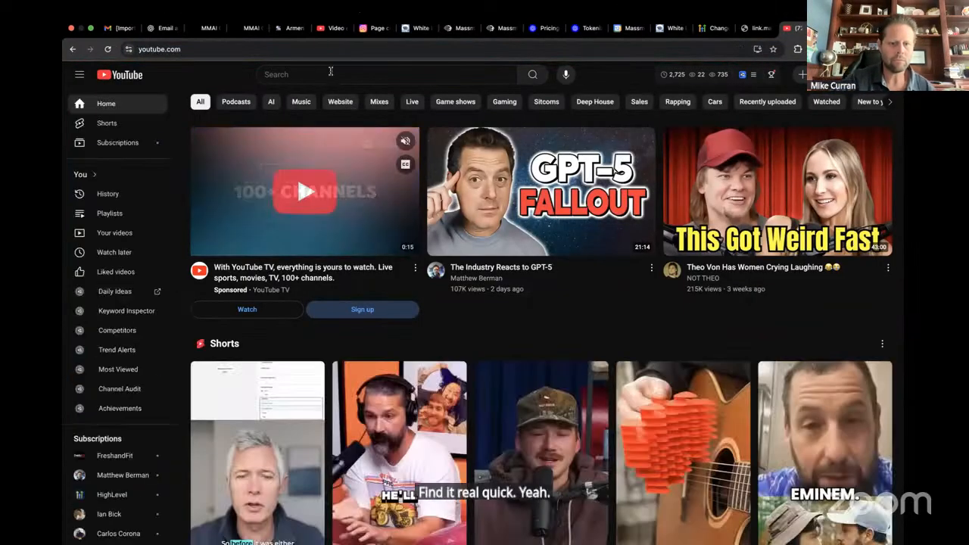
{"action": "left_click", "coordinate": [328, 73]}
{"action": "type", "text": "ema"}
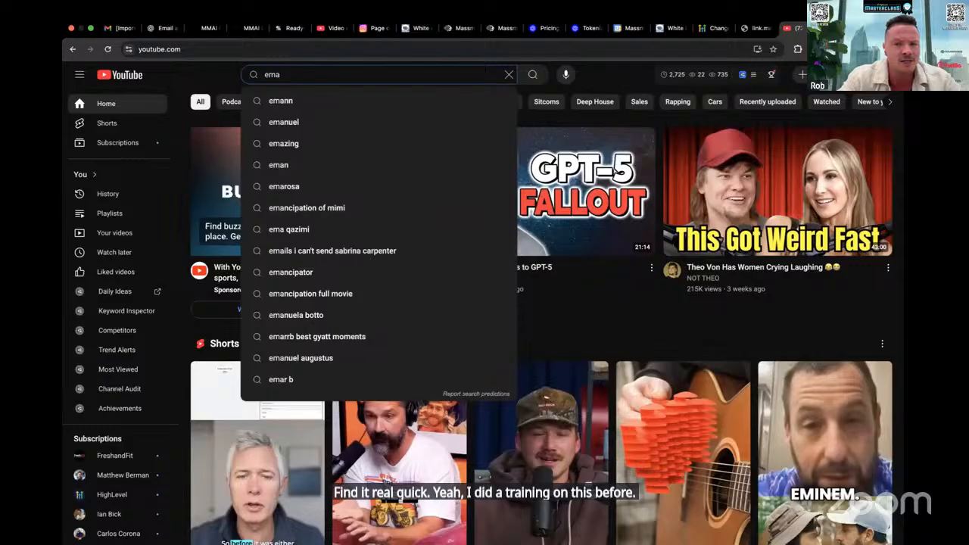
{"action": "type", "text": "ily"}
{"action": "key", "text": "BackSpace"}
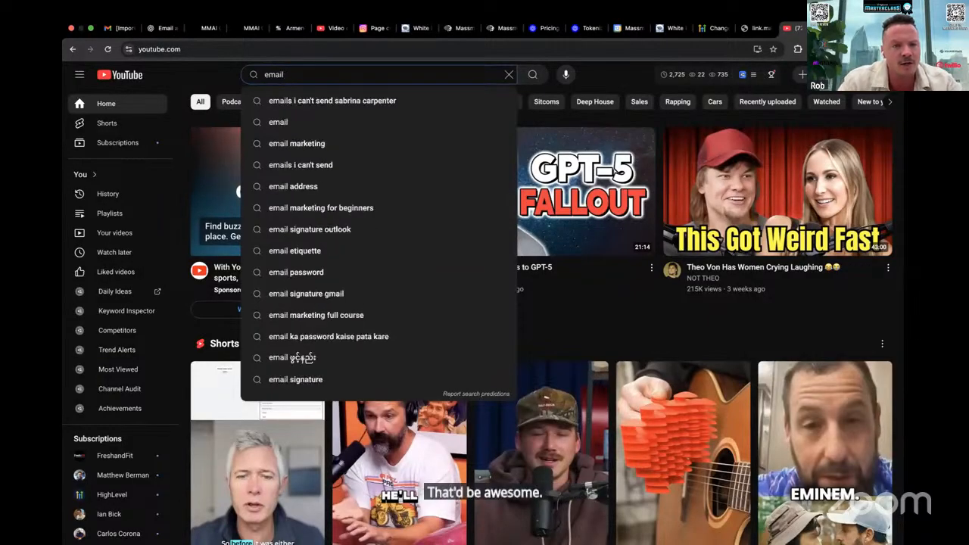
{"action": "type", "text": "copywriter"}
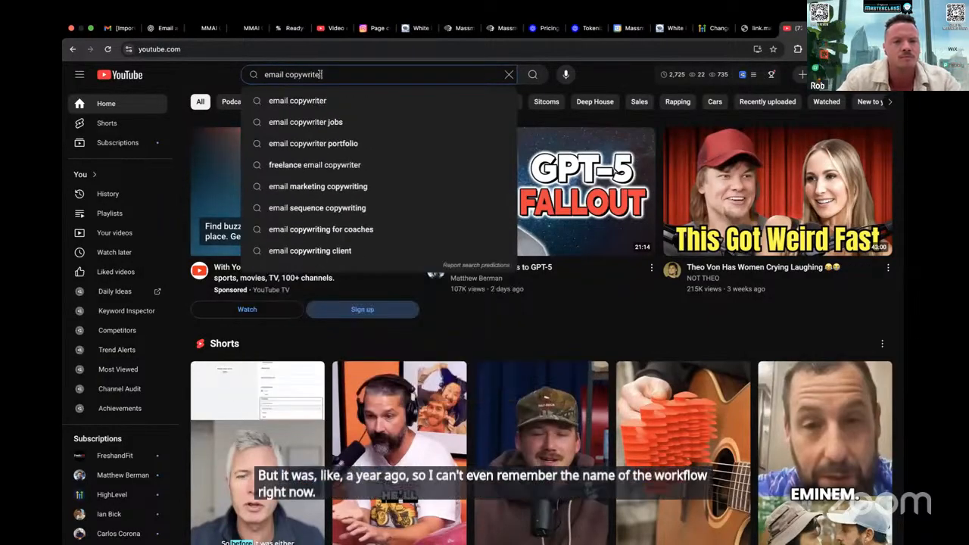
{"action": "left_click", "coordinate": [328, 110]}
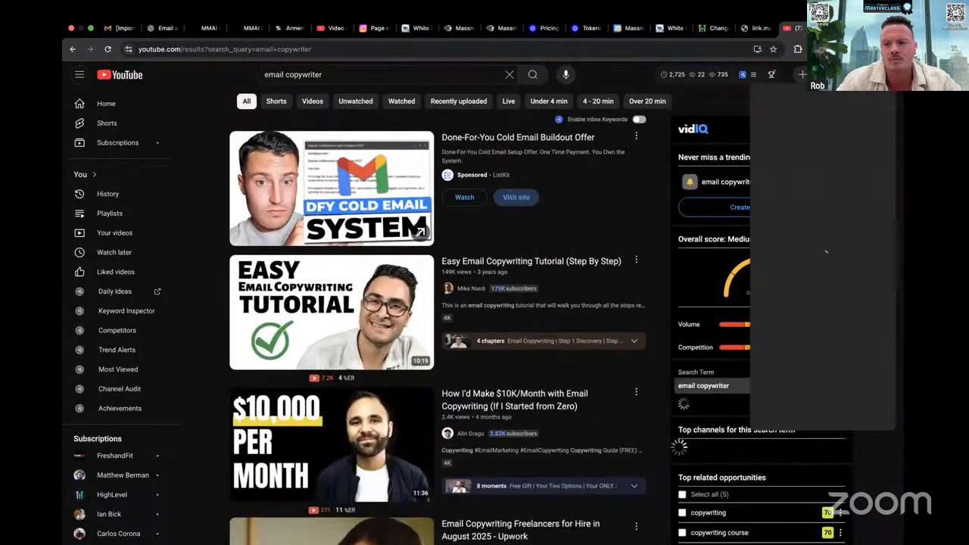
Open the signed-in account's own YouTube channel page and return to the search query for editing
{"action": "left_click", "coordinate": [880, 74]}
{"action": "left_click", "coordinate": [804, 58]}
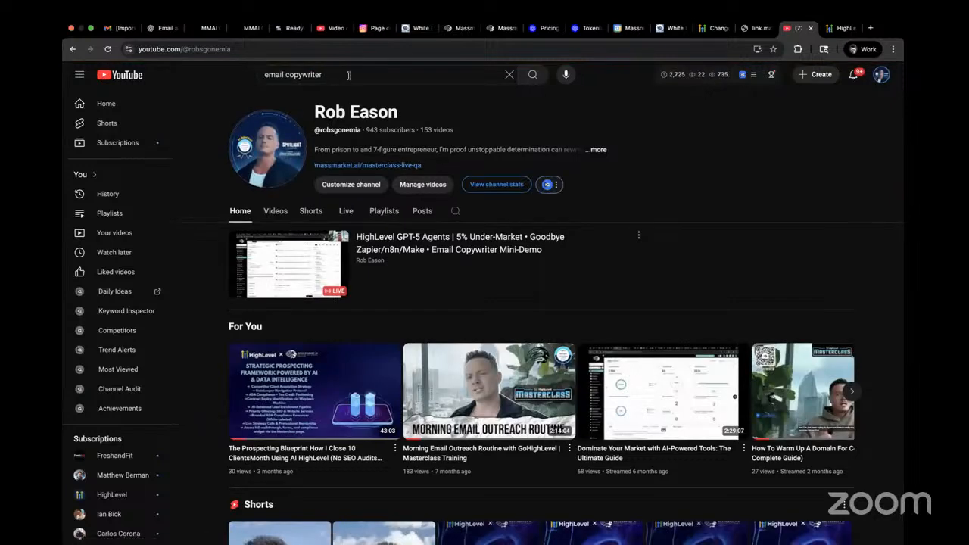
{"action": "left_click", "coordinate": [348, 75]}
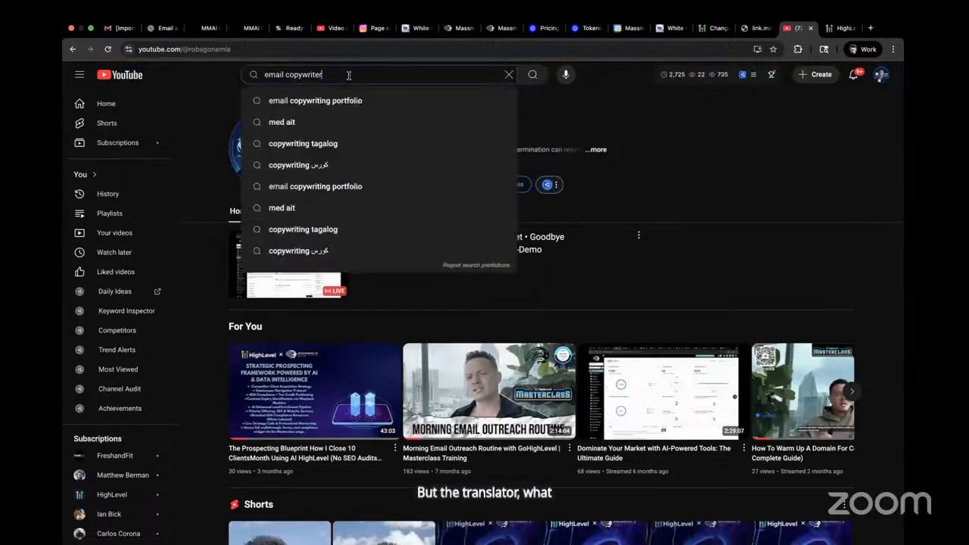
Switch to the browser page with the HighLevel changelog and run a Google search there for "highlevel translate gpt action languages"
{"action": "left_click", "coordinate": [713, 32]}
{"action": "double_click", "coordinate": [274, 46]}
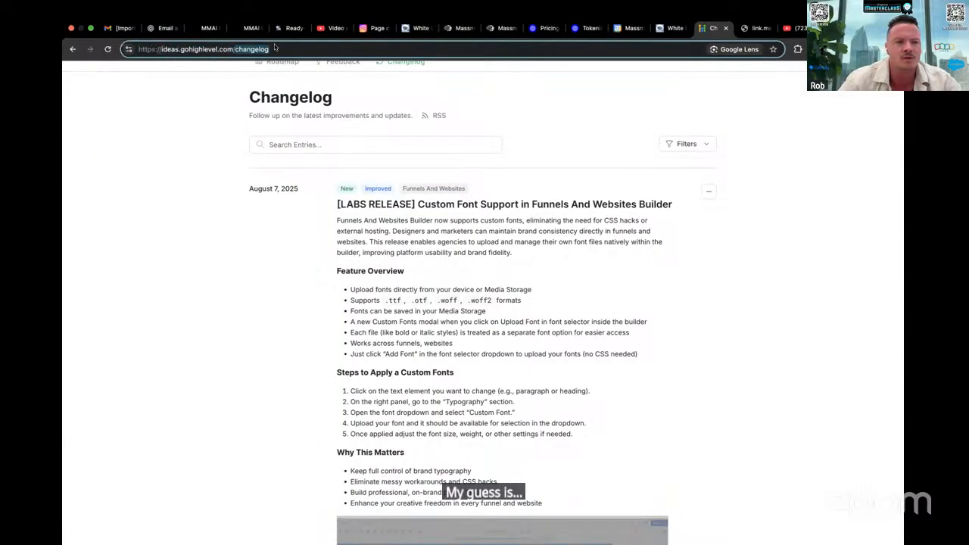
{"action": "type", "text": "hi"}
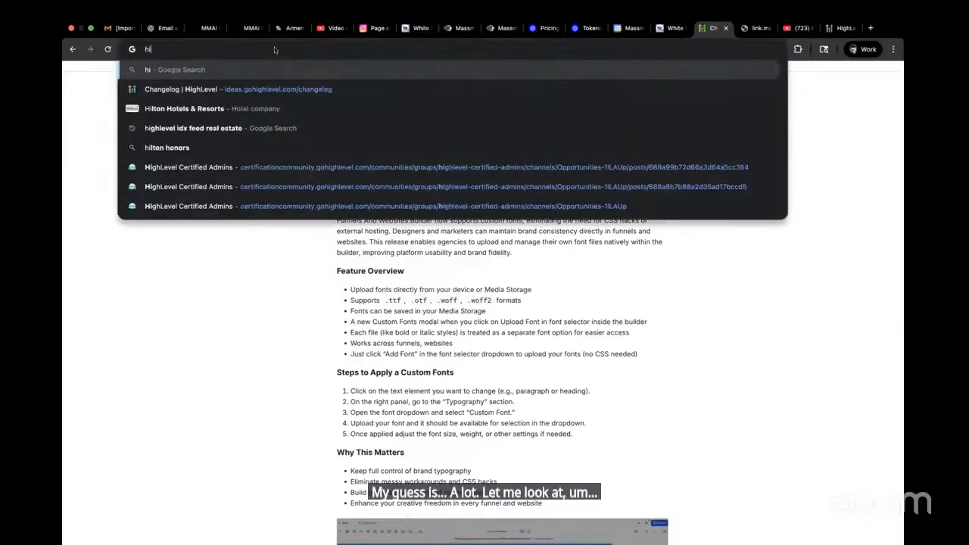
{"action": "type", "text": "ghlevel translate gpt action"}
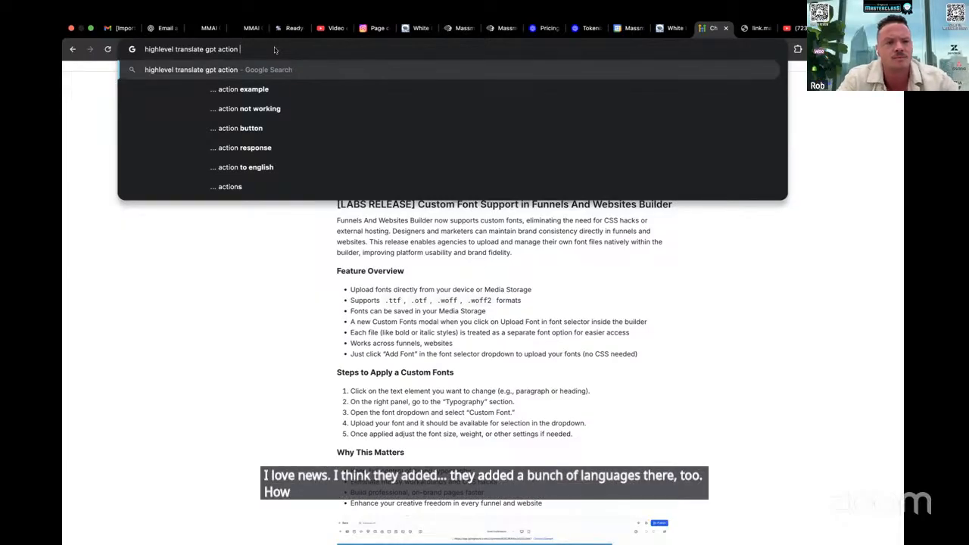
{"action": "type", "text": "trans"}
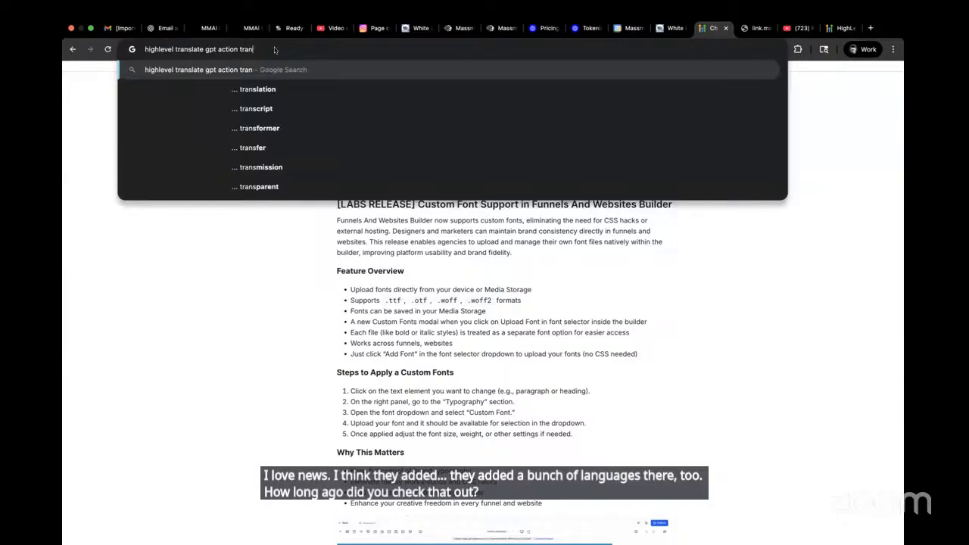
{"action": "key", "text": "BackSpace"}
{"action": "key", "text": "BackSpace"}
{"action": "key", "text": "BackSpace"}
{"action": "key", "text": "BackSpace"}
{"action": "key", "text": "BackSpace"}
{"action": "type", "text": "languat"}
{"action": "key", "text": "BackSpace"}
{"action": "type", "text": "ges"}
{"action": "key", "text": "Return"}
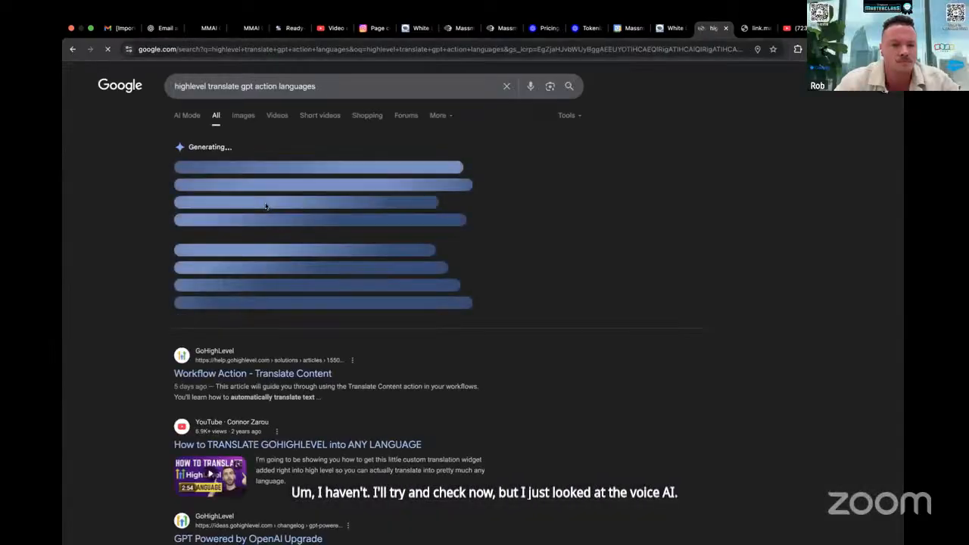
Open the "Workflow Action - Translate Content" help article and read its setup steps and example use case
{"action": "left_click", "coordinate": [276, 369]}
{"action": "scroll", "coordinate": [390, 317], "scroll_direction": "down", "scroll_amount": 3}
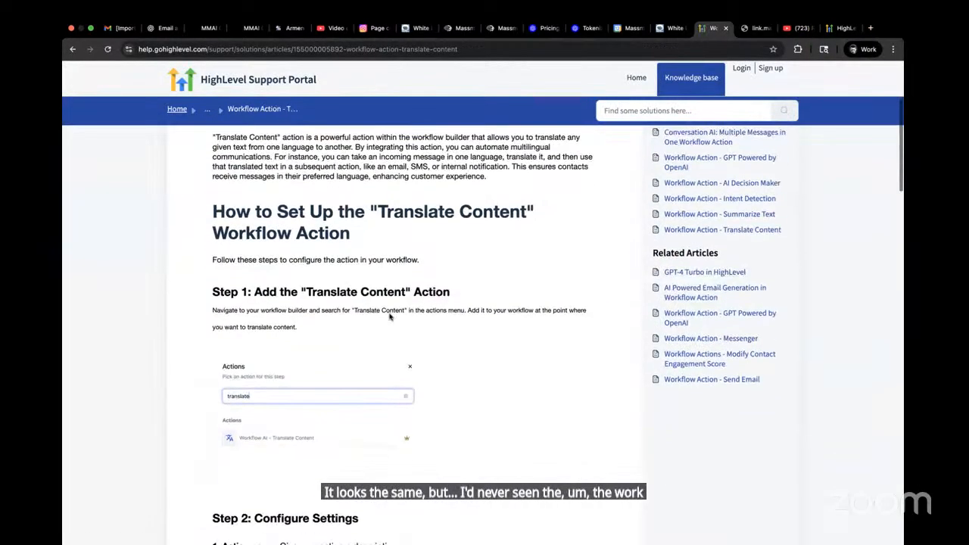
{"action": "scroll", "coordinate": [390, 316], "scroll_direction": "down", "scroll_amount": 10}
{"action": "scroll", "coordinate": [389, 318], "scroll_direction": "down", "scroll_amount": 10}
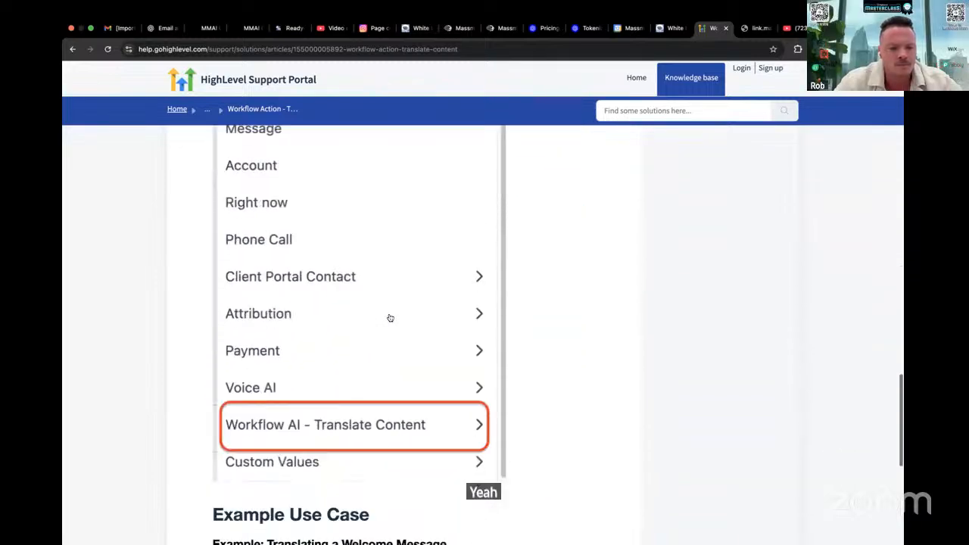
{"action": "scroll", "coordinate": [389, 318], "scroll_direction": "down", "scroll_amount": 5}
{"action": "scroll", "coordinate": [386, 324], "scroll_direction": "down", "scroll_amount": 3}
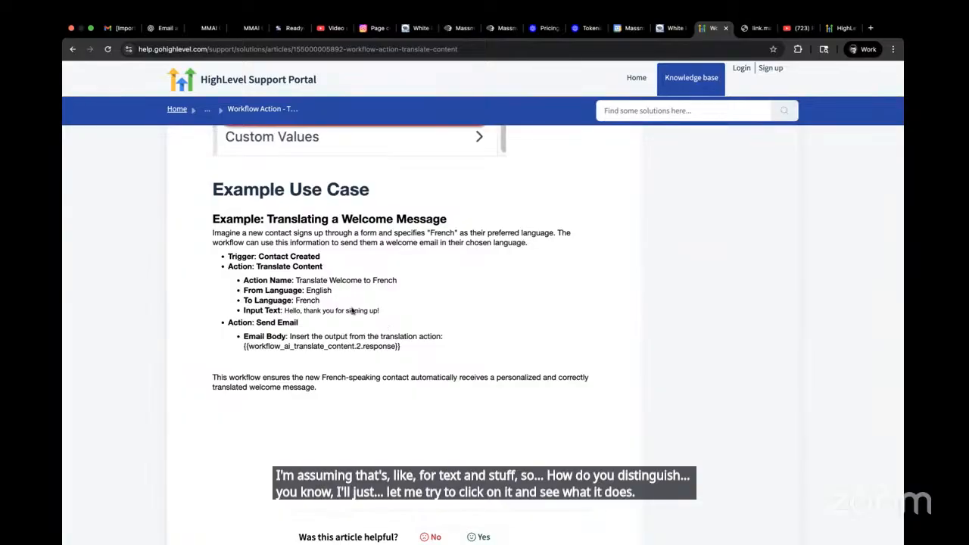
{"action": "scroll", "coordinate": [352, 310], "scroll_direction": "up", "scroll_amount": 4}
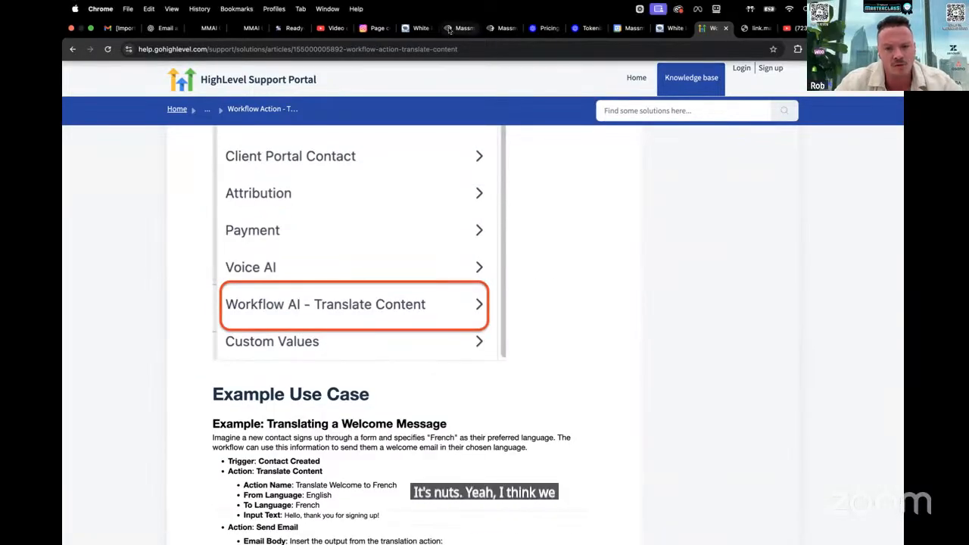
In the Email Copyrwriter workflow, search actions for "gpt" between the second GPT action and Email, and open Workflow AI - Translate Content's settings
{"action": "left_click", "coordinate": [450, 29]}
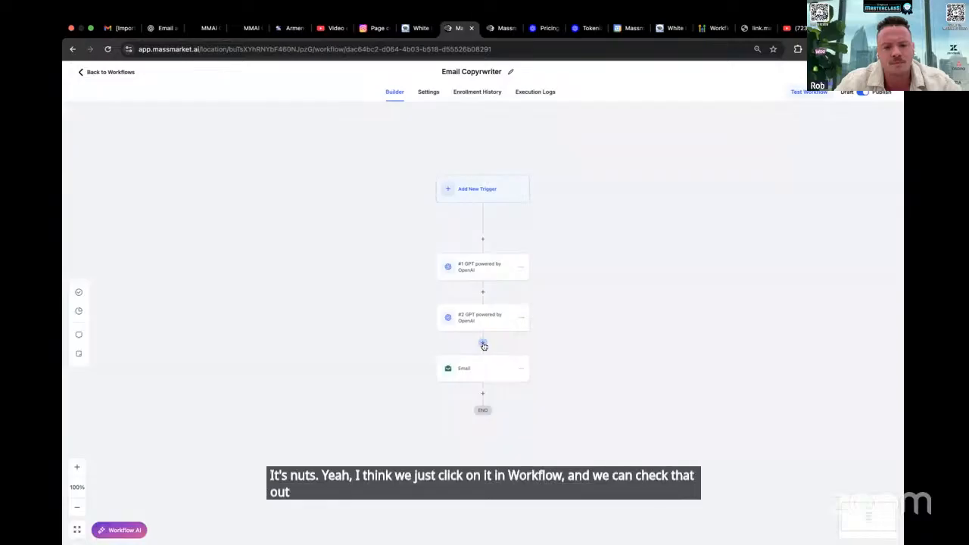
{"action": "left_click", "coordinate": [482, 344]}
{"action": "type", "text": "gpt"}
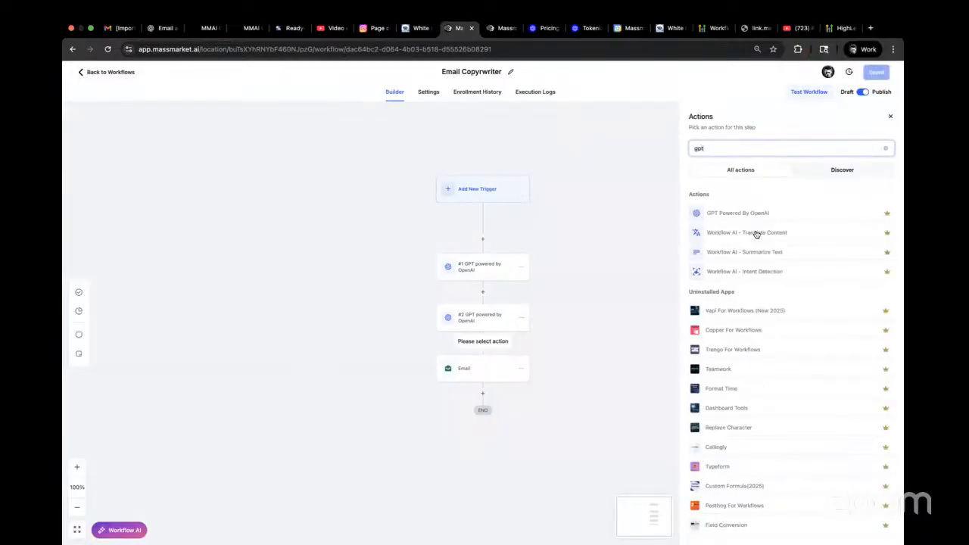
{"action": "left_click", "coordinate": [756, 234]}
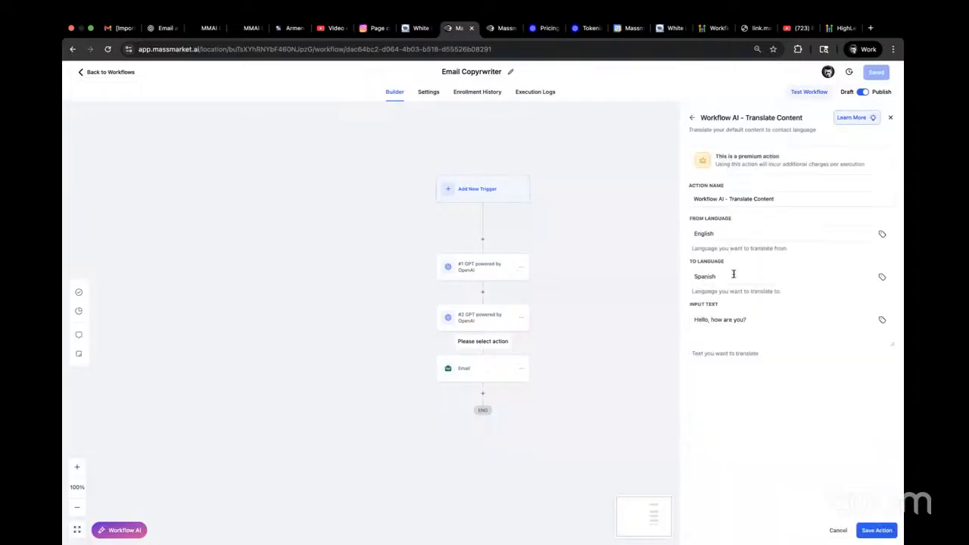